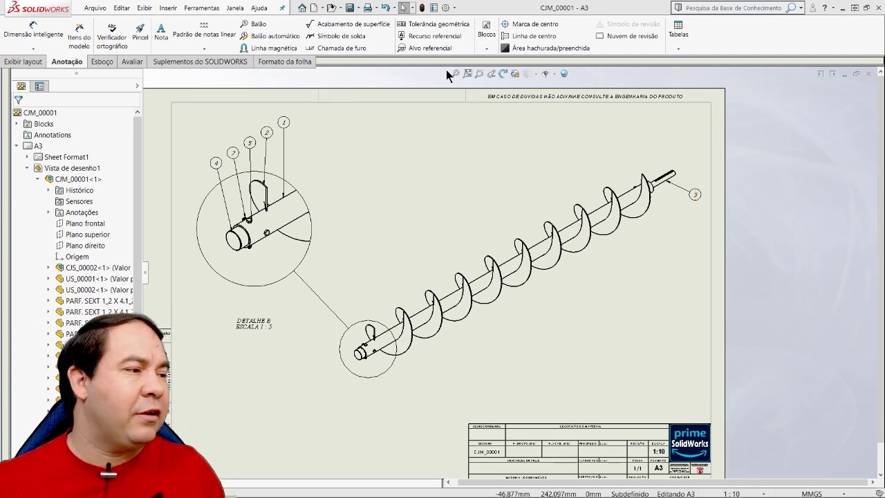
# Step: Open Options, Document Properties, and go to Anotações > Símbolos de solda
pyautogui.click(455, 8)
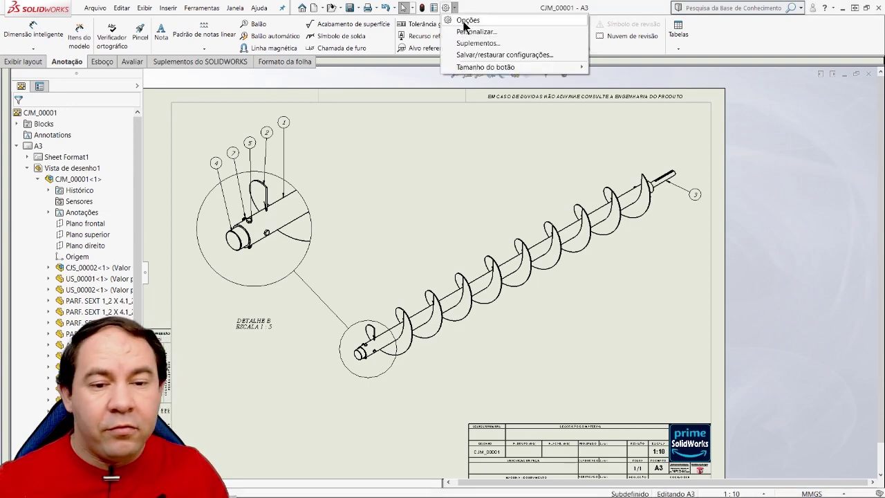
pyautogui.click(466, 20)
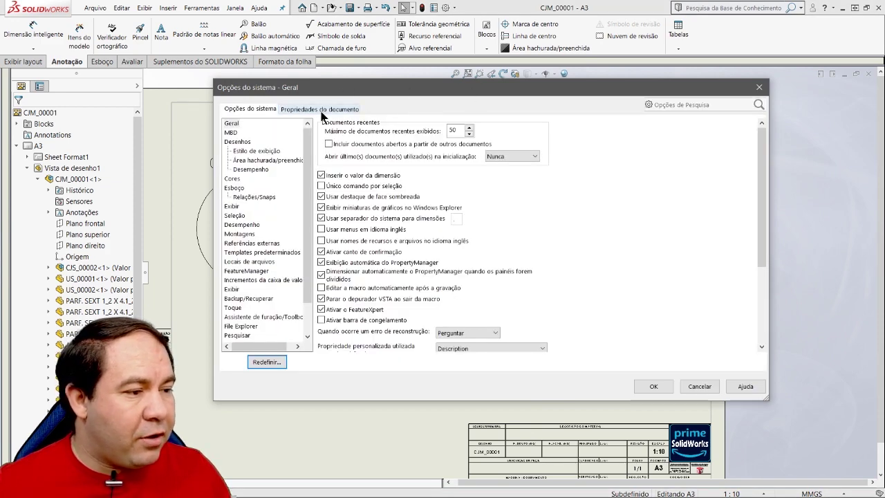
pyautogui.click(322, 112)
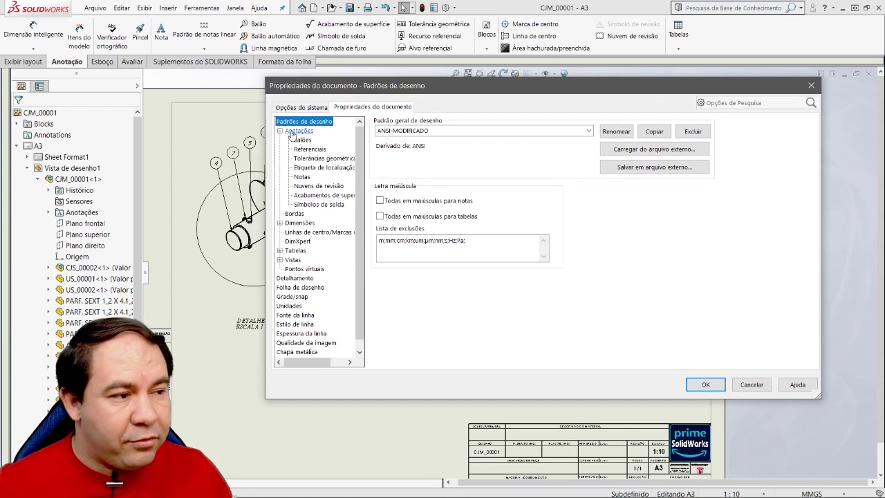
pyautogui.click(282, 131)
pyautogui.click(281, 131)
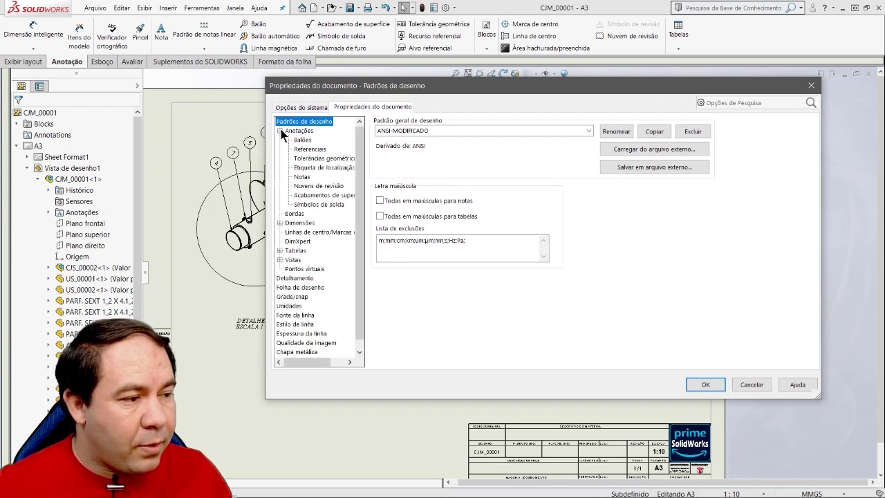
pyautogui.click(304, 206)
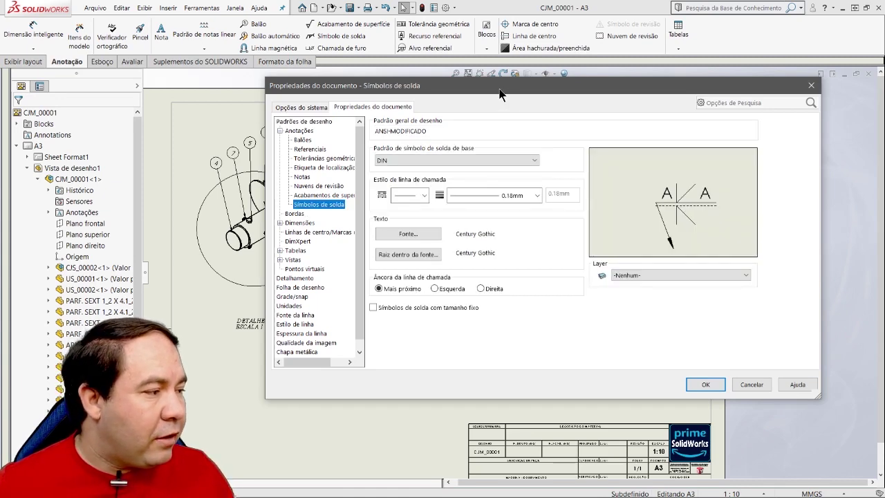
# Step: Try ANSI and ISO as the base weld standard, then revert to DIN
pyautogui.moveTo(500, 95); pyautogui.dragTo(485, 96)
pyautogui.click(392, 161)
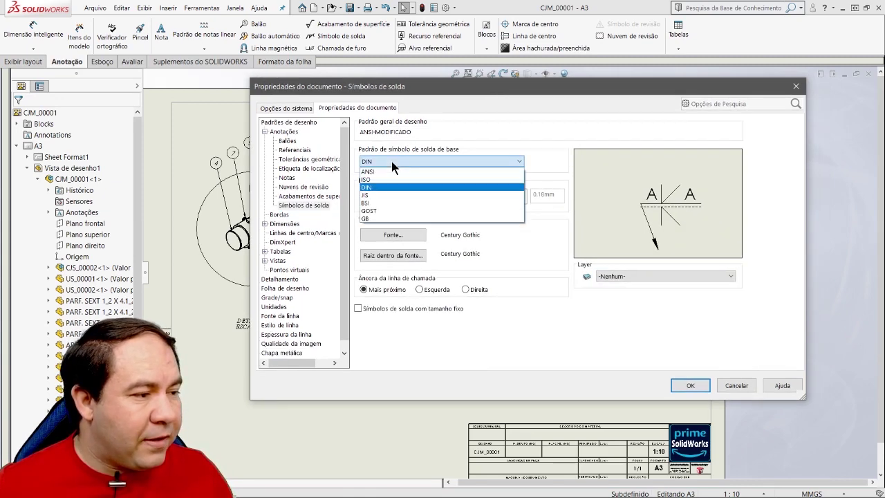
pyautogui.click(377, 175)
pyautogui.click(383, 160)
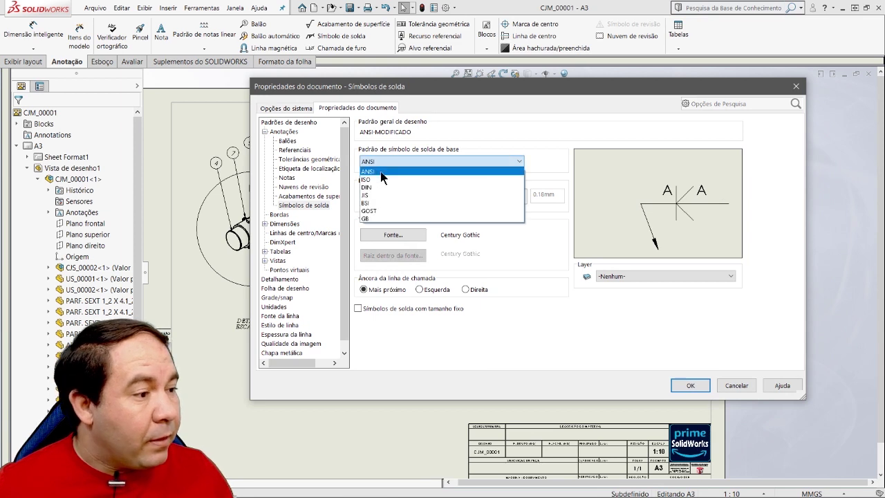
pyautogui.click(377, 178)
pyautogui.click(424, 161)
pyautogui.click(388, 187)
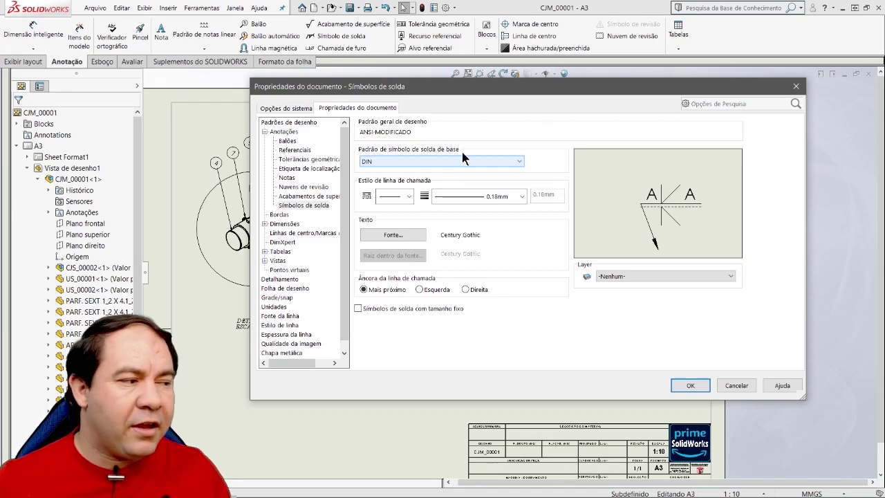
# Step: Set the base weld symbol standard to ANSI and confirm the document properties
pyautogui.moveTo(525, 91)
pyautogui.mouseDown()
pyautogui.moveTo(529, 119)
pyautogui.moveTo(503, 109)
pyautogui.mouseUp()
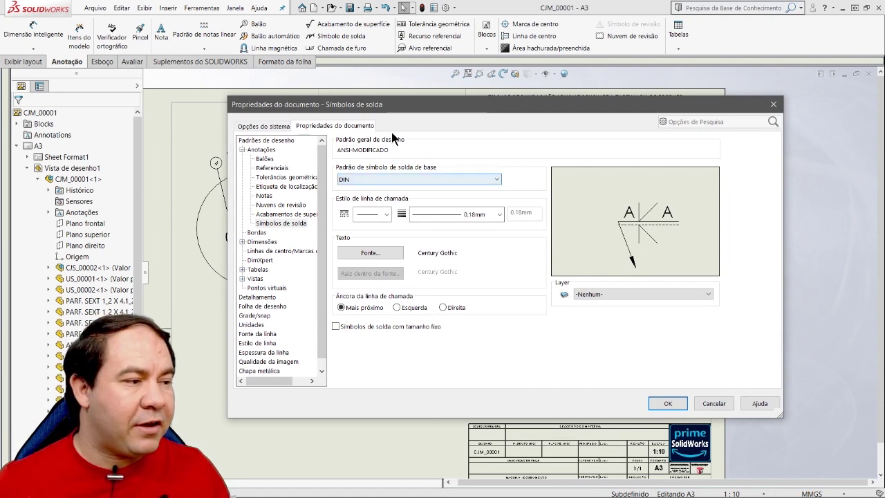
pyautogui.moveTo(410, 107); pyautogui.dragTo(408, 108)
pyautogui.click(417, 184)
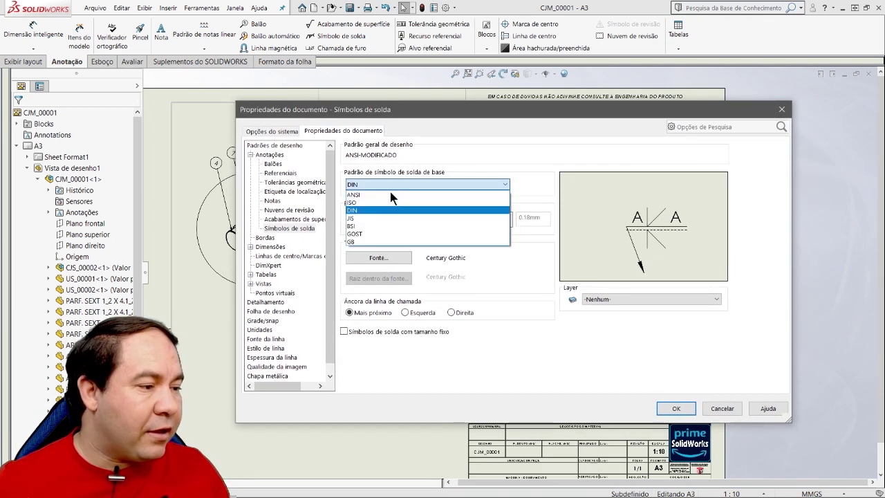
pyautogui.click(371, 205)
pyautogui.click(401, 183)
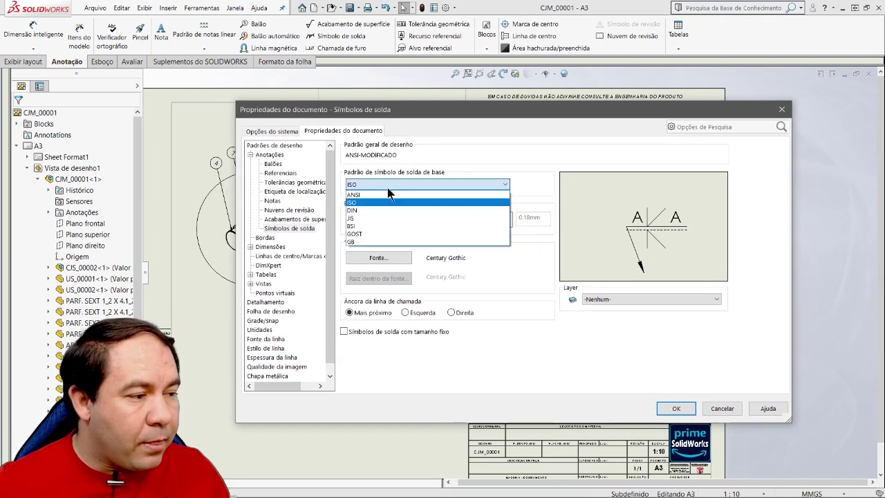
pyautogui.click(422, 193)
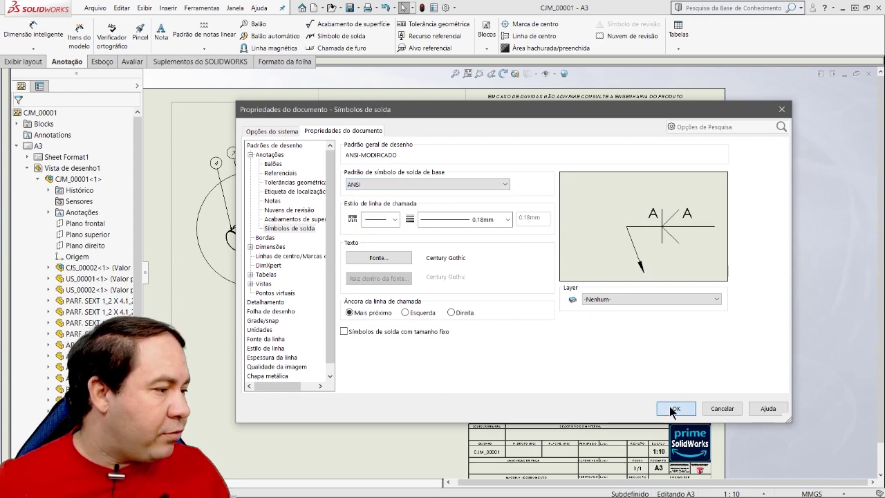
pyautogui.click(660, 410)
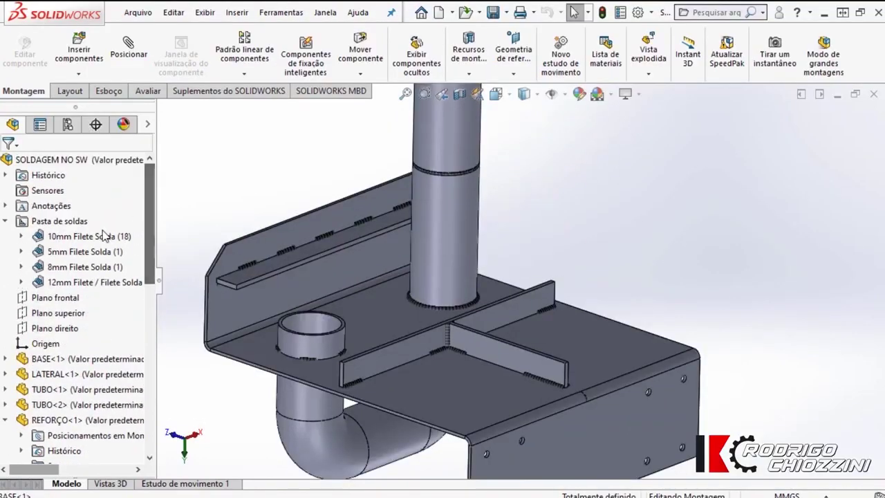
# Step: Collapse the weld folder in the SOLDAGEM NO SW assembly tree
pyautogui.click(5, 221)
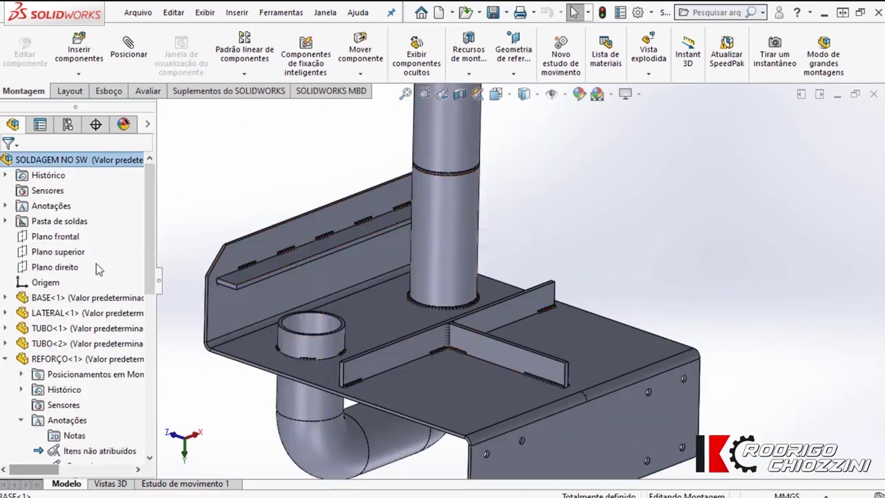
# Step: Select the 10mm, 5mm, 8mm and 12mm fillet welds and delete them
pyautogui.click(6, 222)
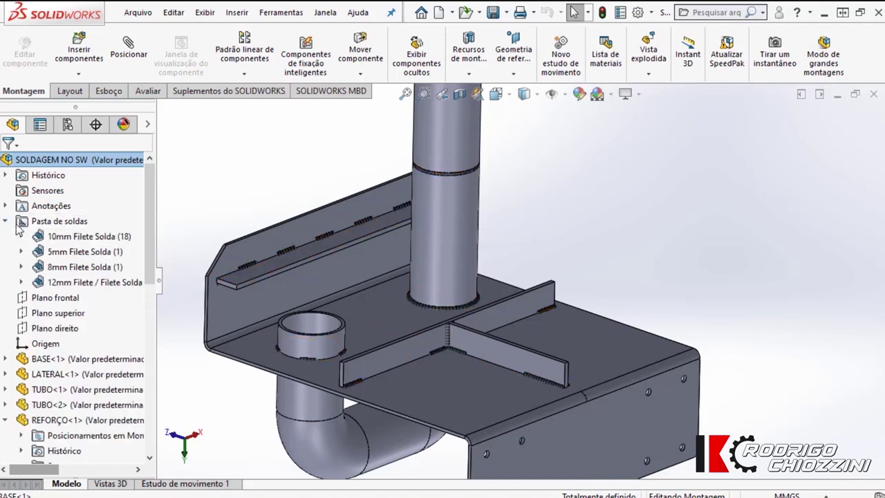
pyautogui.click(63, 238)
pyautogui.click(61, 252)
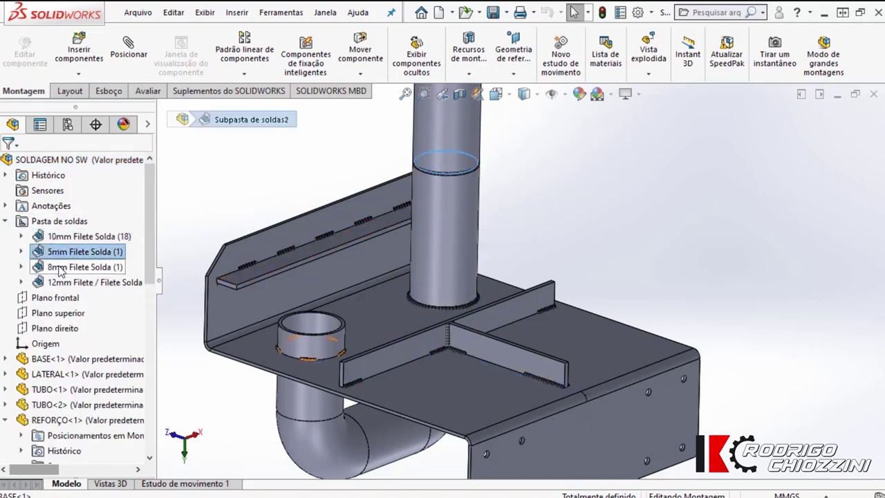
pyautogui.click(61, 267)
pyautogui.click(61, 281)
pyautogui.press('Delete')
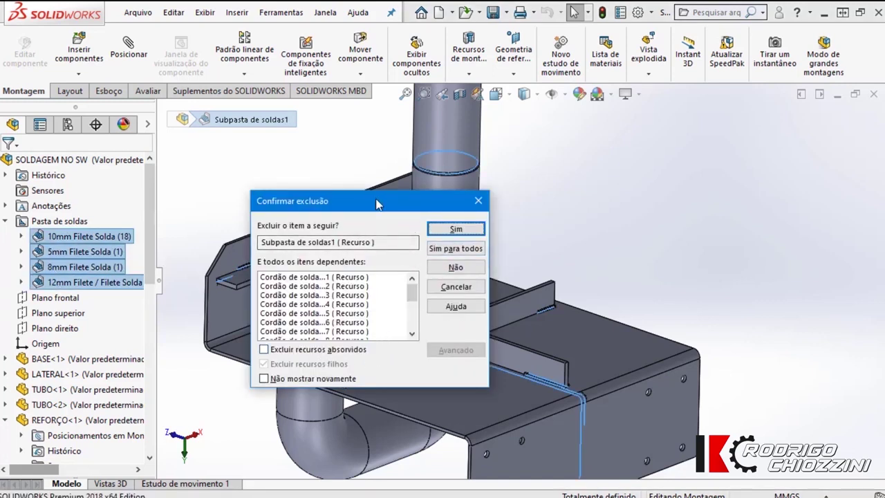
# Step: Confirm deleting all weld beads, including their absorbed features
pyautogui.moveTo(381, 202); pyautogui.dragTo(393, 175)
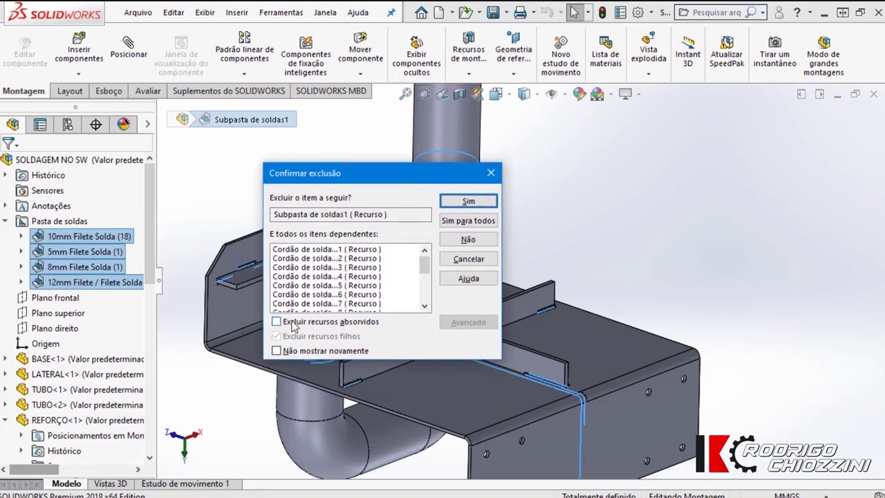
pyautogui.click(277, 322)
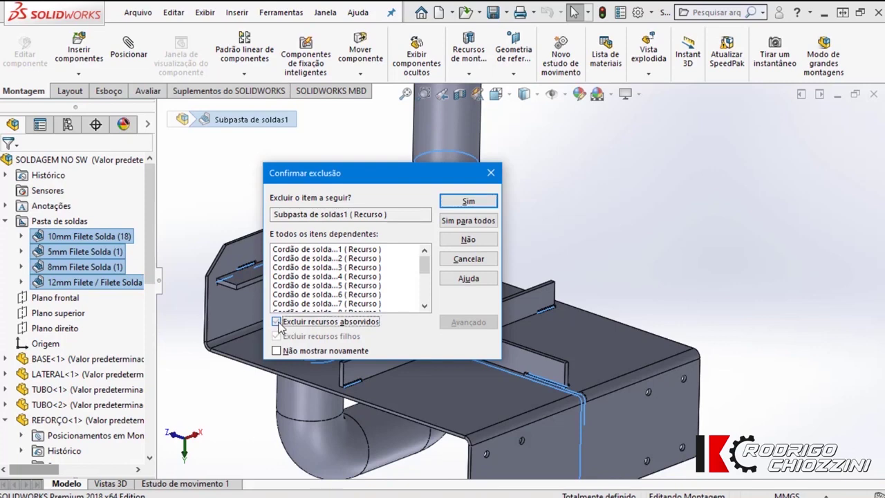
pyautogui.click(468, 220)
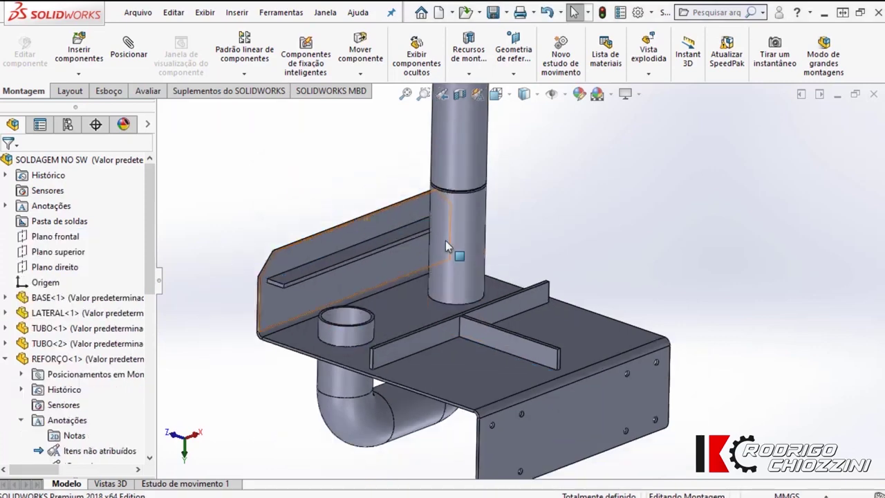
pyautogui.scroll(-2, 421, 305)
pyautogui.scroll(3, 346, 304)
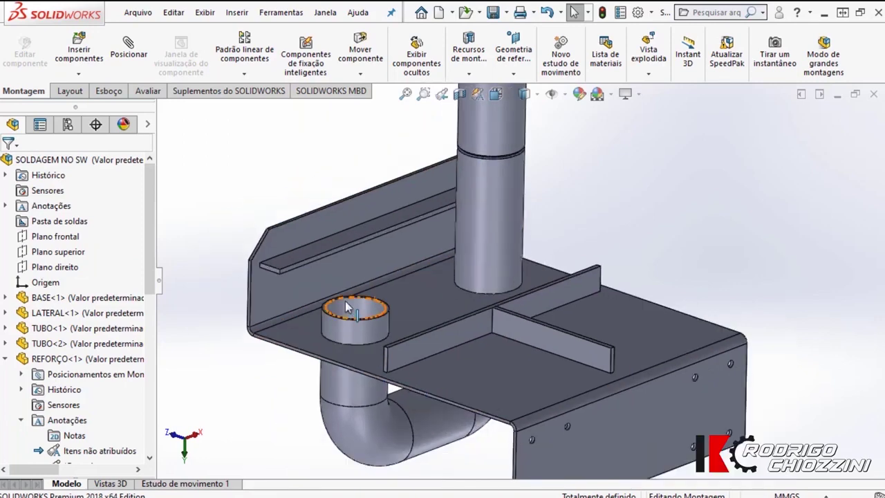
pyautogui.scroll(2, 477, 277)
pyautogui.scroll(-2, 472, 266)
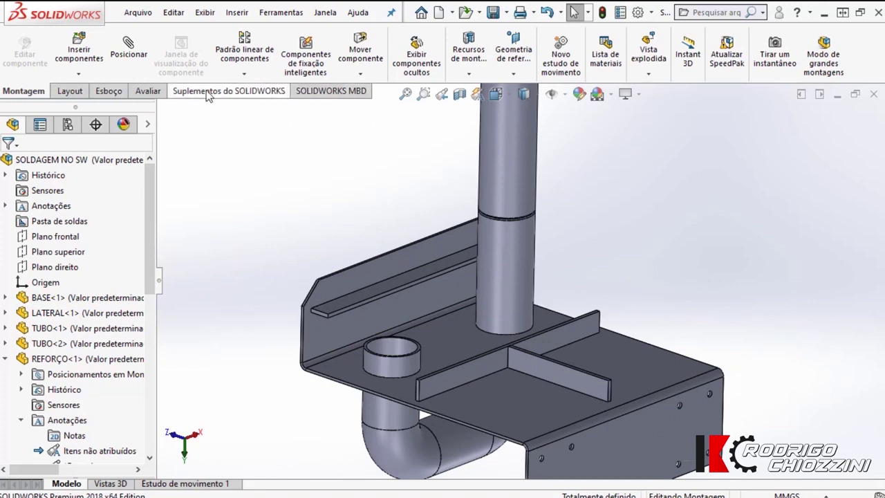
pyautogui.click(108, 92)
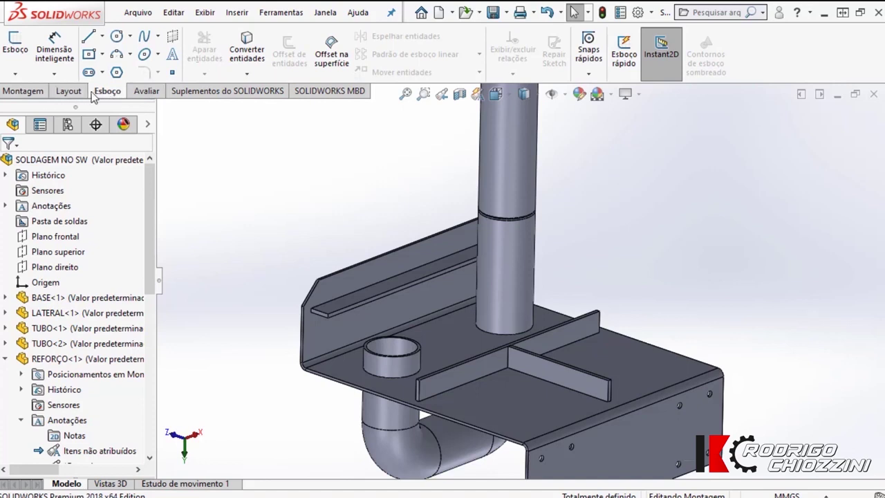
# Step: Enable the Soldagens toolbar in the Customize dialog
pyautogui.rightClick(114, 93)
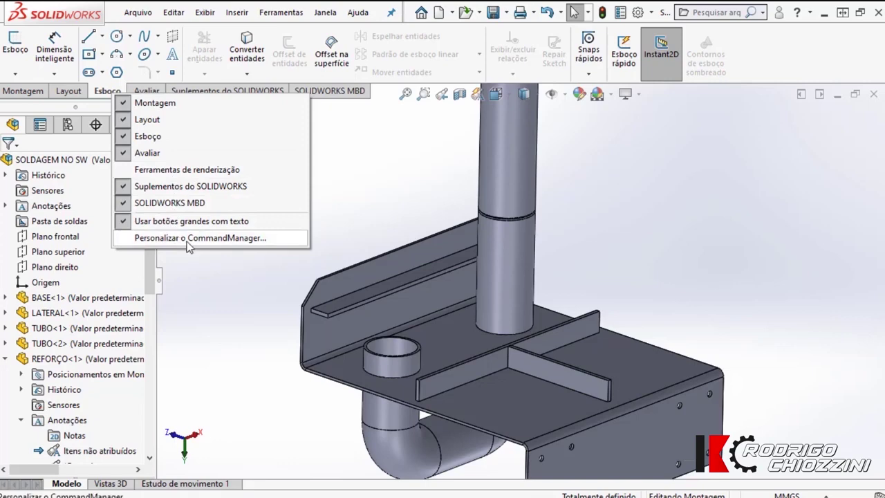
pyautogui.click(187, 238)
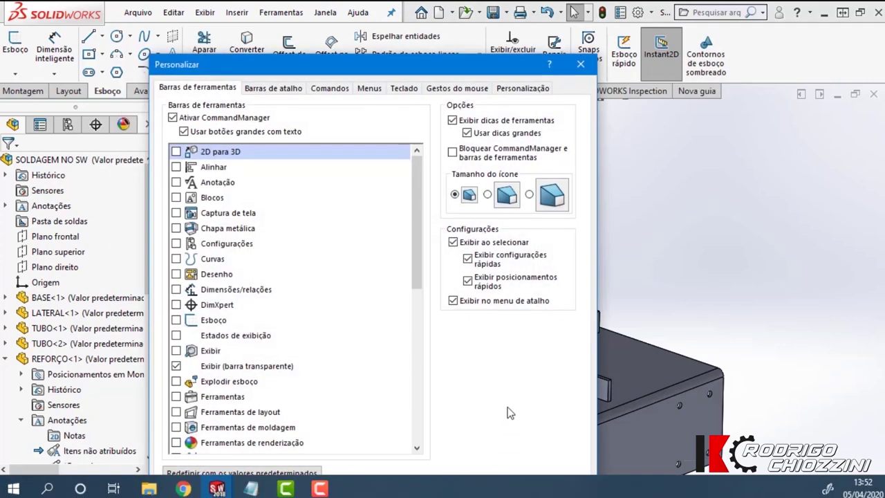
pyautogui.moveTo(408, 71); pyautogui.dragTo(464, 50)
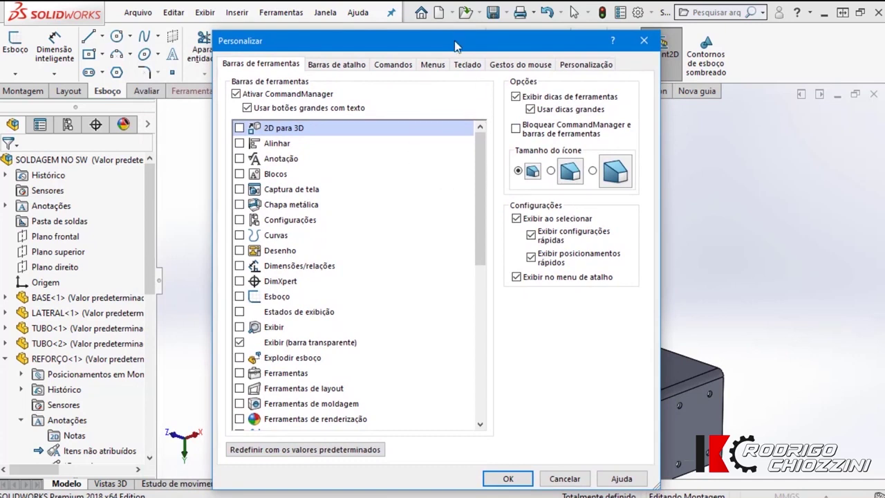
pyautogui.moveTo(456, 46); pyautogui.dragTo(472, 40)
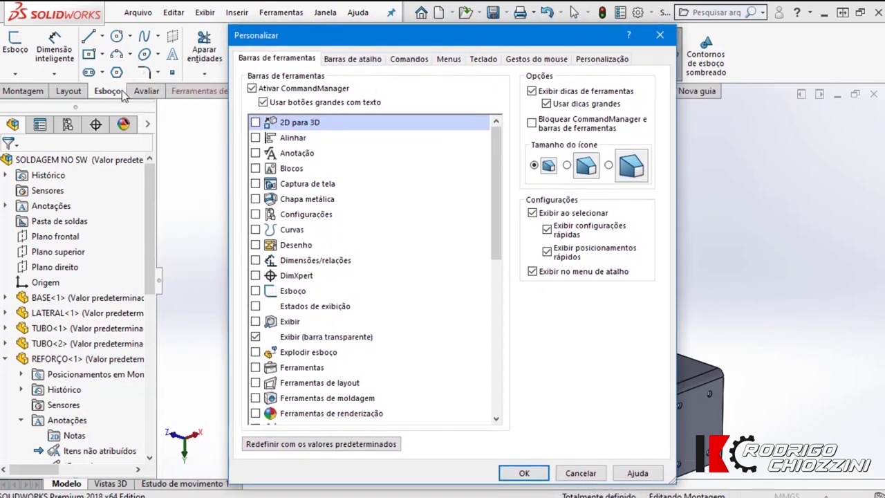
pyautogui.scroll(-6, 330, 258)
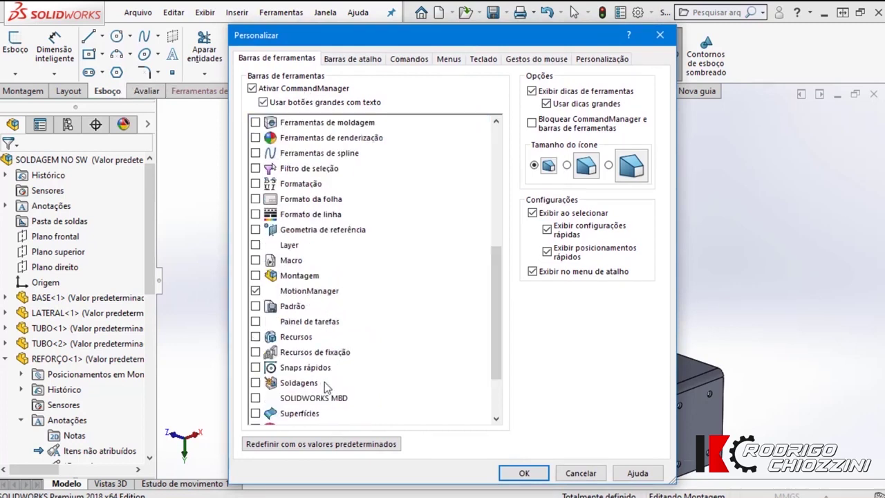
pyautogui.click(256, 383)
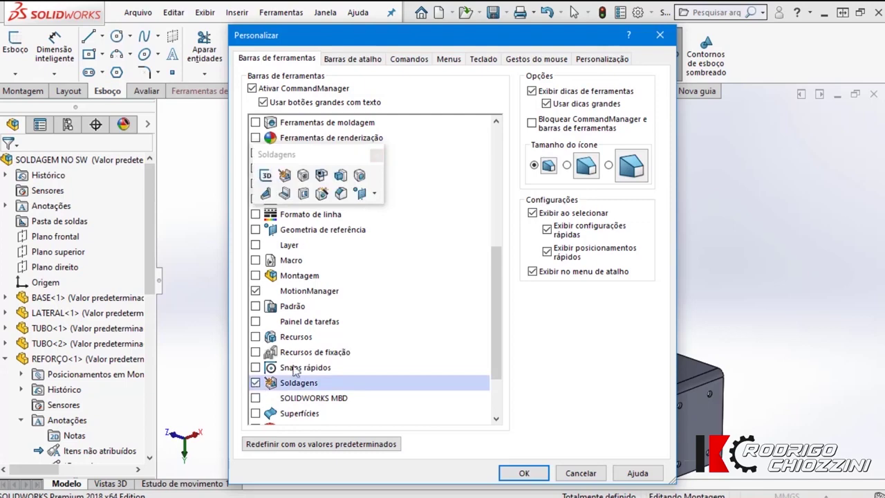
pyautogui.click(524, 473)
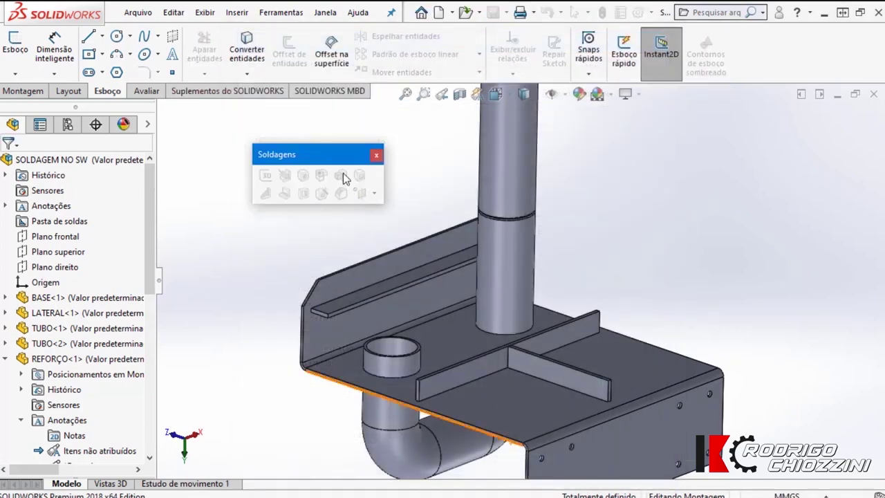
# Step: Dock and undock the Soldagens toolbar, then close it
pyautogui.moveTo(327, 160)
pyautogui.mouseDown()
pyautogui.moveTo(262, 183)
pyautogui.moveTo(308, 168)
pyautogui.moveTo(602, 157)
pyautogui.moveTo(685, 166)
pyautogui.moveTo(373, 183)
pyautogui.moveTo(236, 169)
pyautogui.moveTo(16, 174)
pyautogui.moveTo(13, 124)
pyautogui.mouseUp()
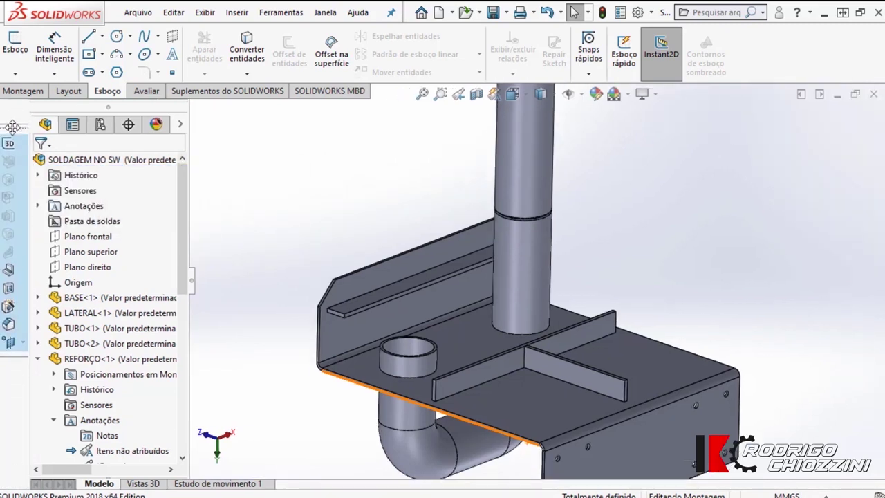
pyautogui.moveTo(12, 124)
pyautogui.mouseDown()
pyautogui.moveTo(391, 182)
pyautogui.moveTo(644, 189)
pyautogui.moveTo(666, 176)
pyautogui.moveTo(612, 176)
pyautogui.mouseUp()
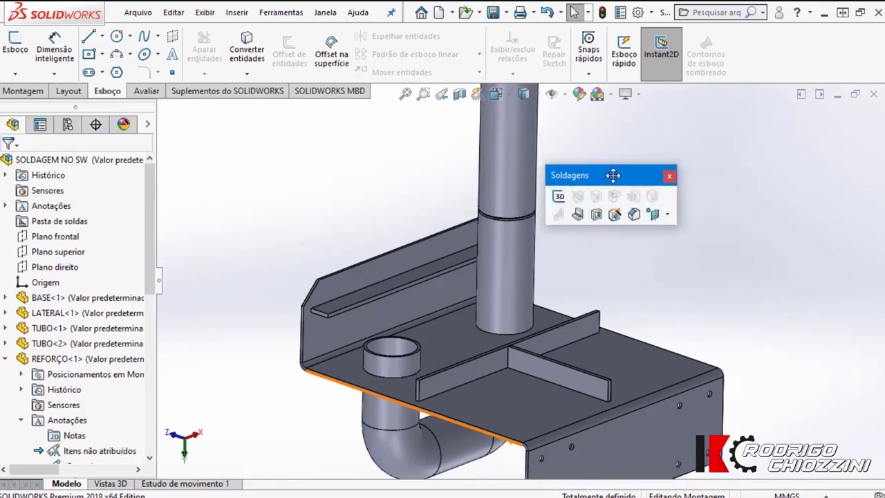
pyautogui.click(669, 179)
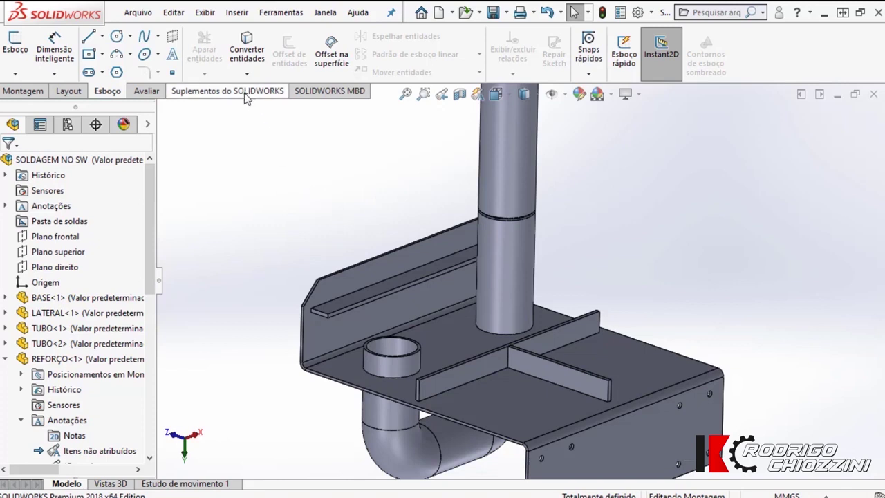
# Step: Add a new CommandManager tab built from the Soldagens toolbar
pyautogui.rightClick(191, 96)
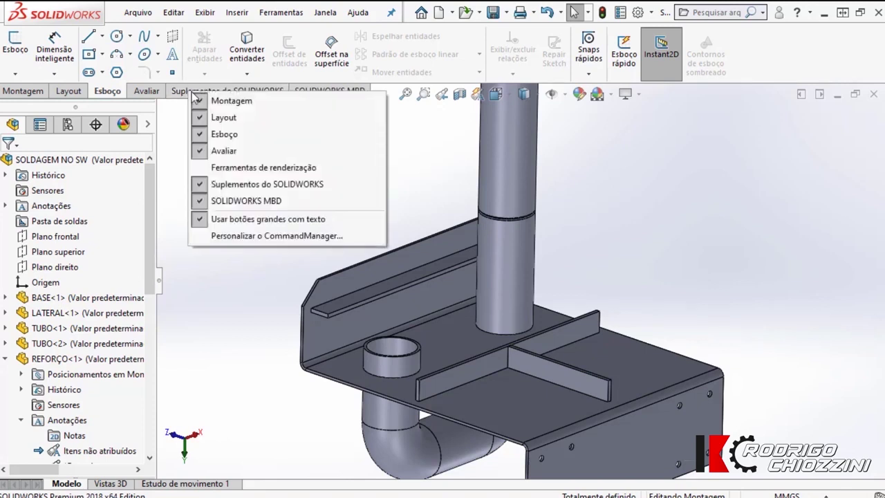
pyautogui.click(243, 236)
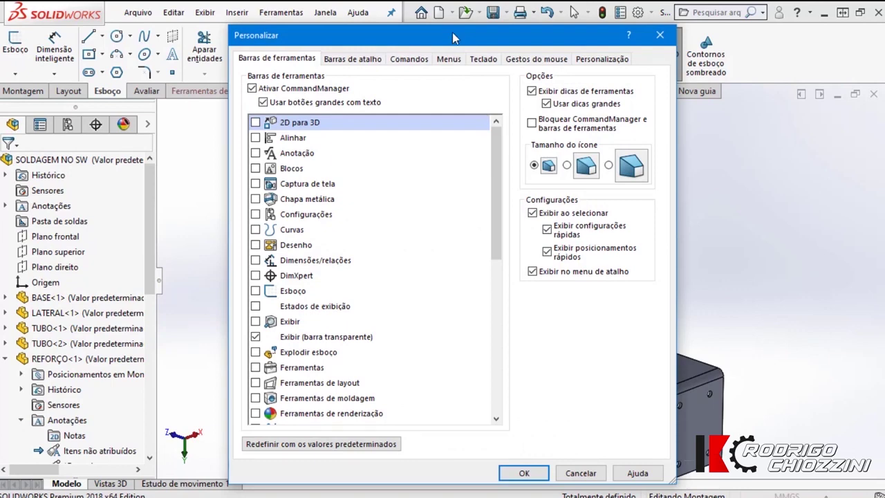
pyautogui.moveTo(455, 38); pyautogui.dragTo(441, 235)
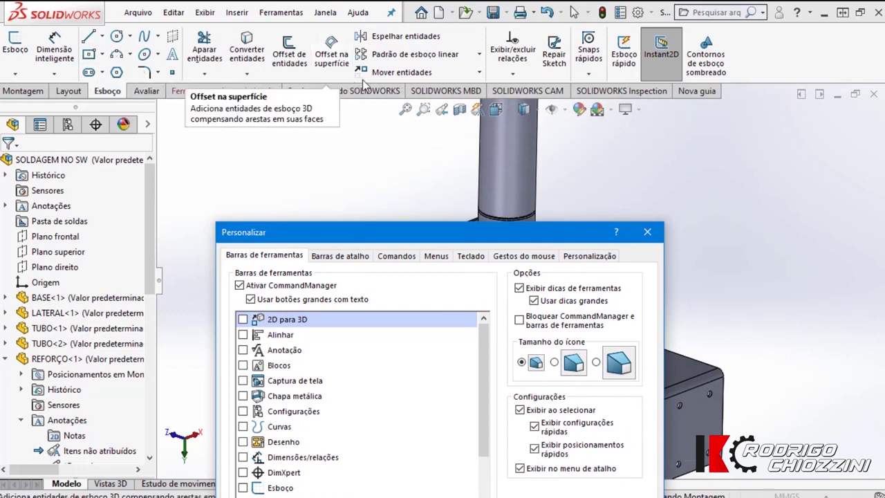
pyautogui.click(700, 95)
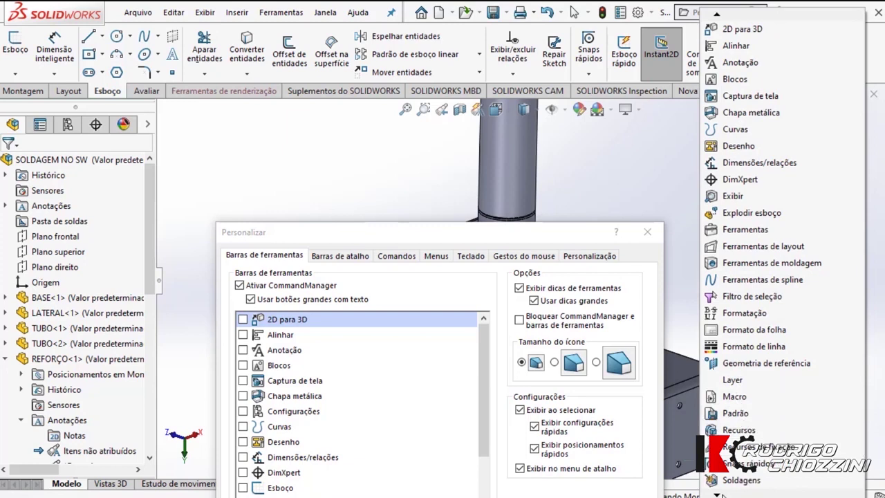
pyautogui.click(741, 480)
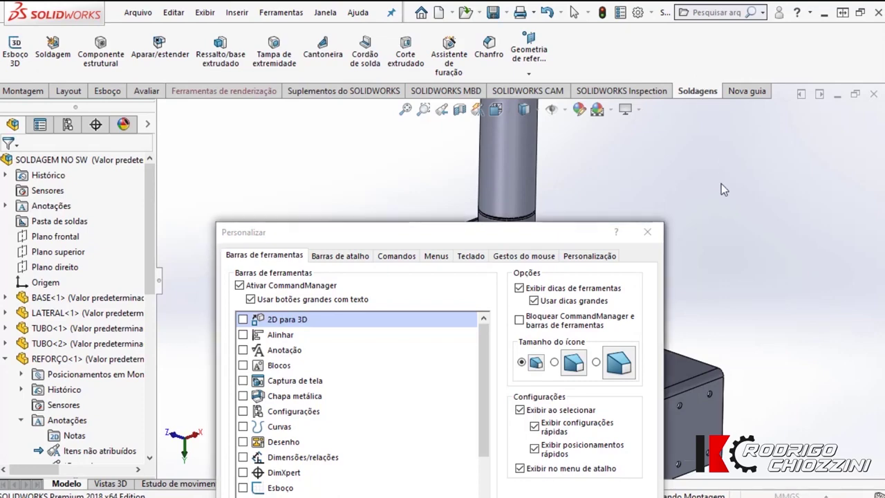
pyautogui.click(648, 232)
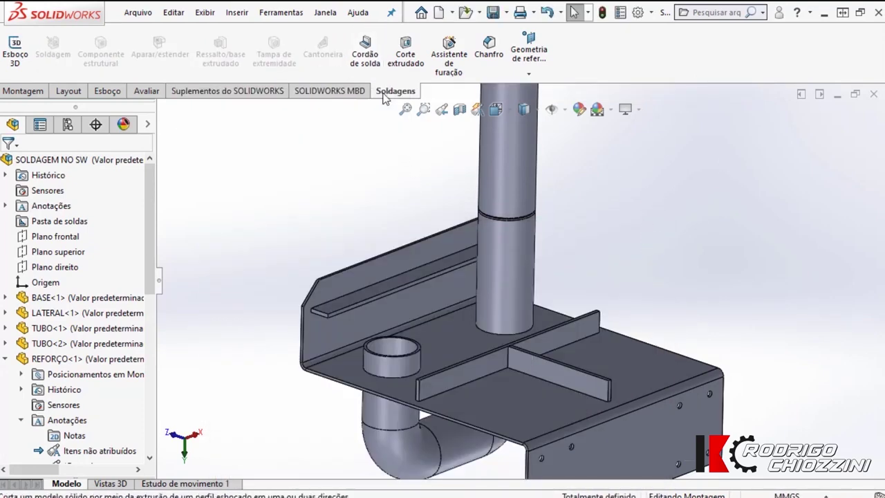
# Step: Hide the Soldagens tab, restore it, and switch to its tools
pyautogui.rightClick(268, 92)
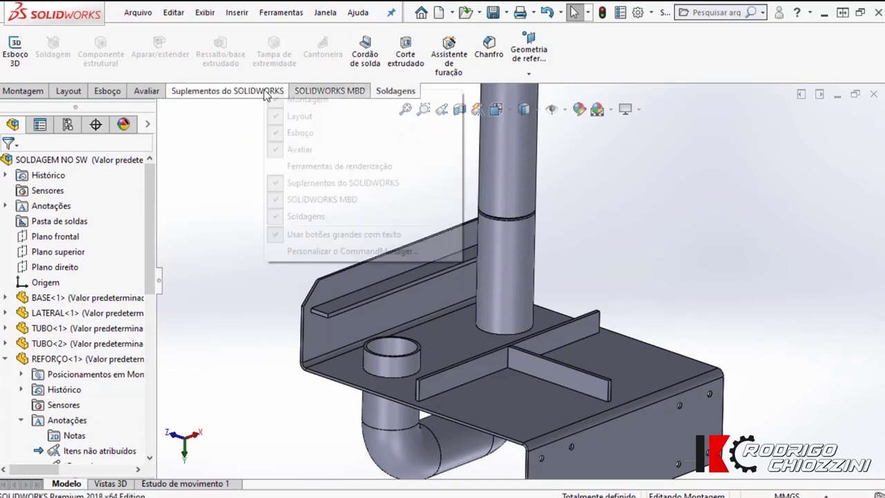
pyautogui.click(276, 218)
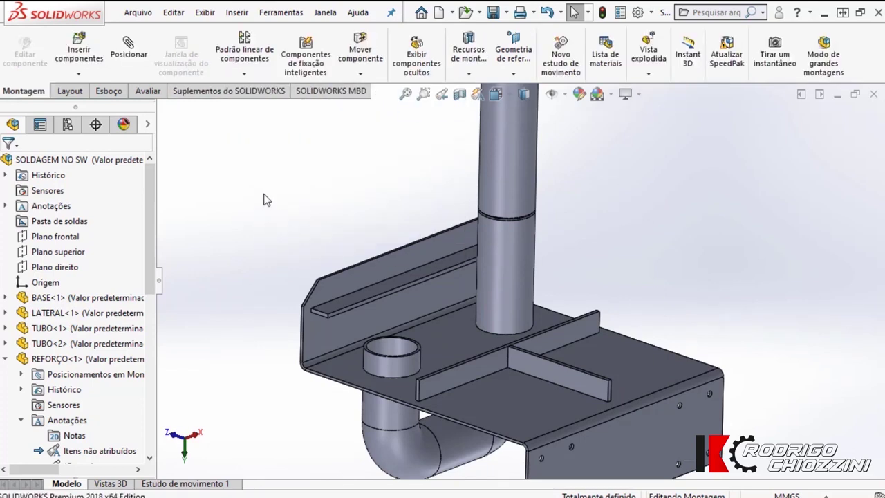
pyautogui.rightClick(235, 97)
pyautogui.click(276, 217)
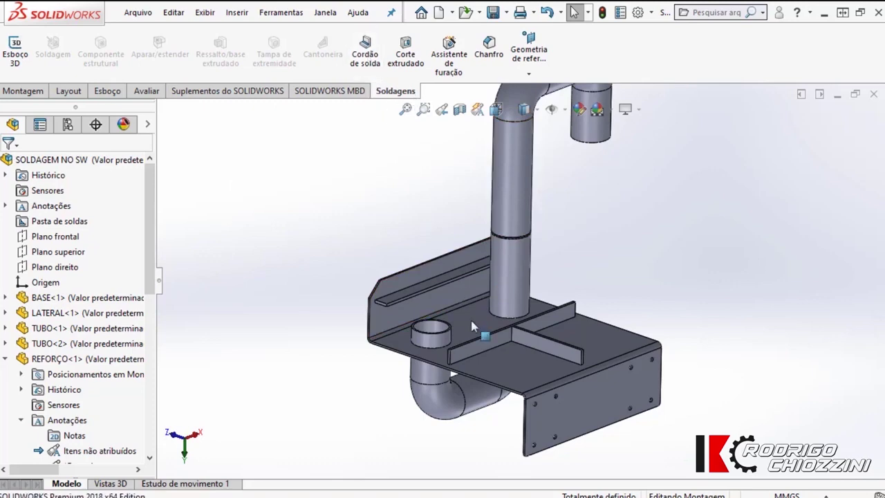
# Step: Start a weld bead and stroke the tube-to-plate joint with the smart weld selection tool
pyautogui.moveTo(484, 338); pyautogui.dragTo(449, 359, button='middle')
pyautogui.click(372, 61)
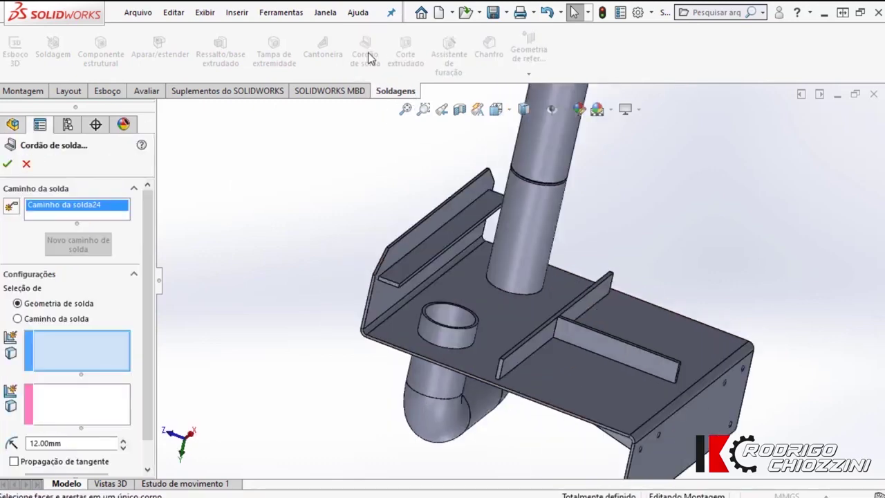
pyautogui.moveTo(473, 268); pyautogui.dragTo(518, 278, button='middle')
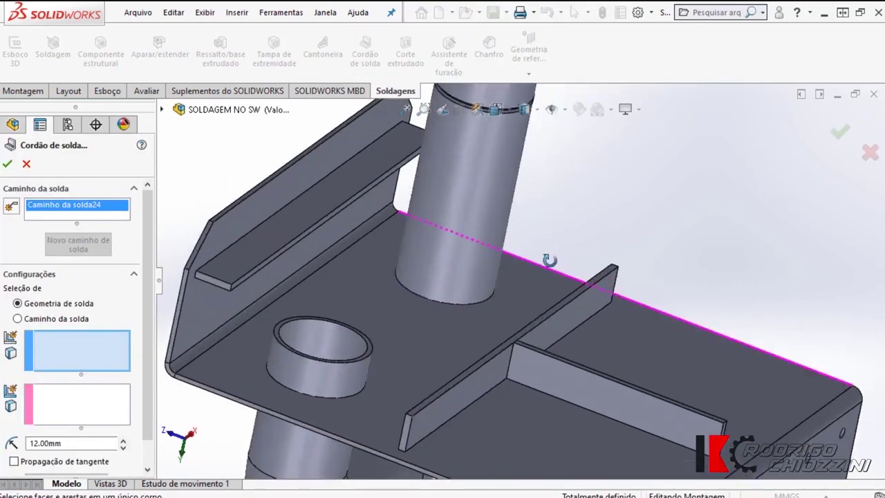
pyautogui.scroll(2, 491, 306)
pyautogui.scroll(-3, 492, 292)
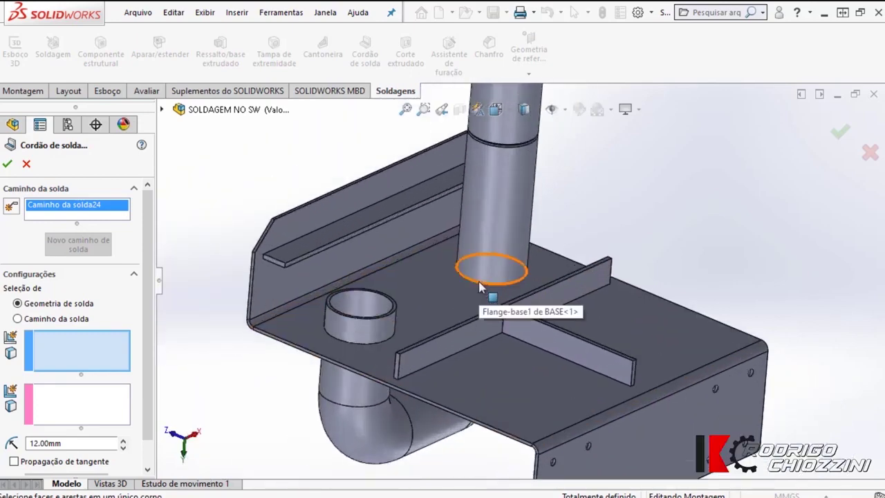
pyautogui.click(12, 207)
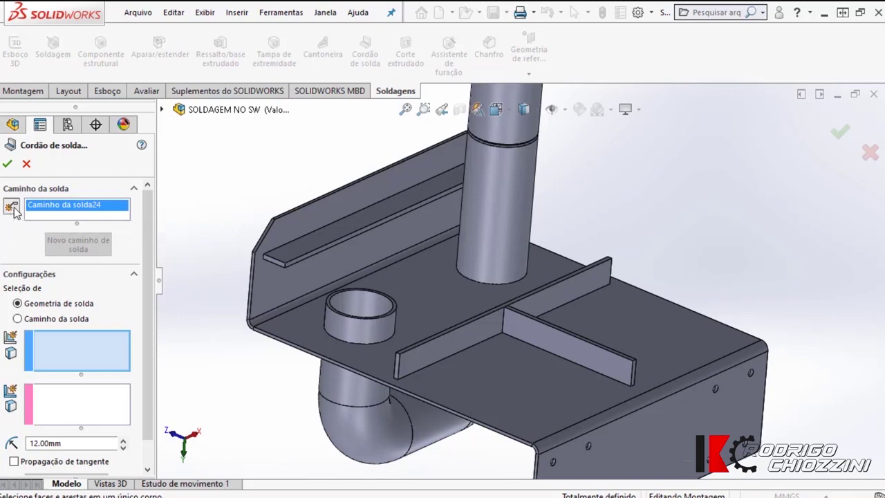
pyautogui.scroll(-2, 489, 283)
pyautogui.scroll(-2, 491, 287)
pyautogui.scroll(-2, 490, 285)
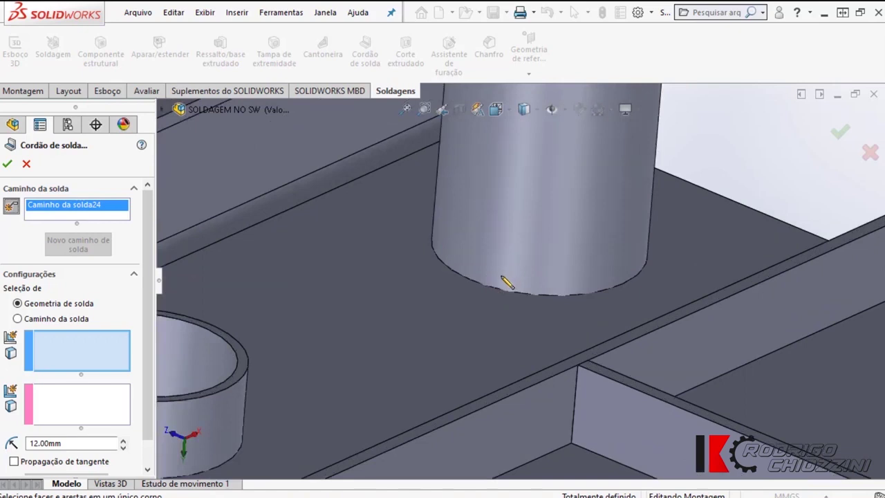
pyautogui.moveTo(512, 279); pyautogui.dragTo(567, 295)
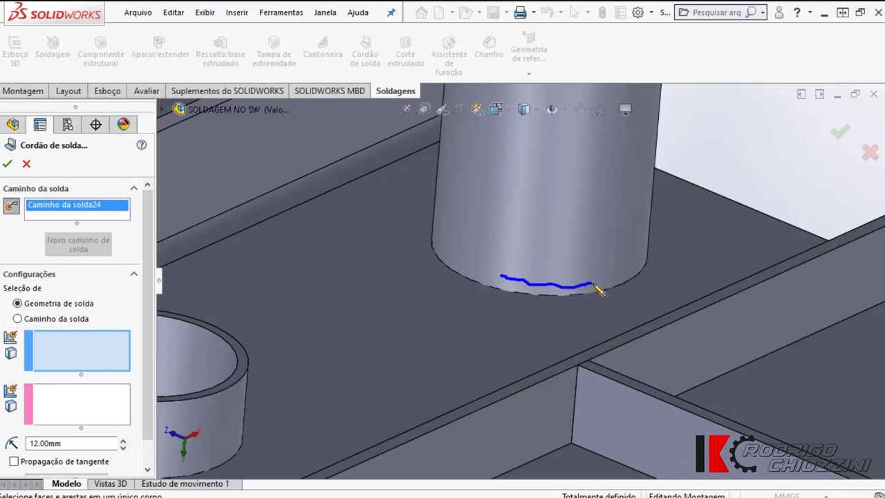
pyautogui.moveTo(606, 291); pyautogui.dragTo(629, 290)
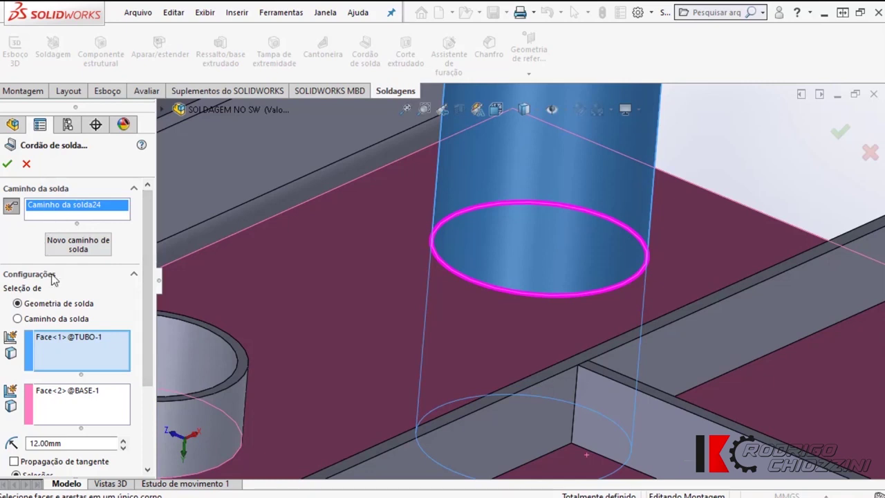
# Step: Set the bead size to 10 mm and create the weld
pyautogui.moveTo(146, 267); pyautogui.dragTo(147, 341)
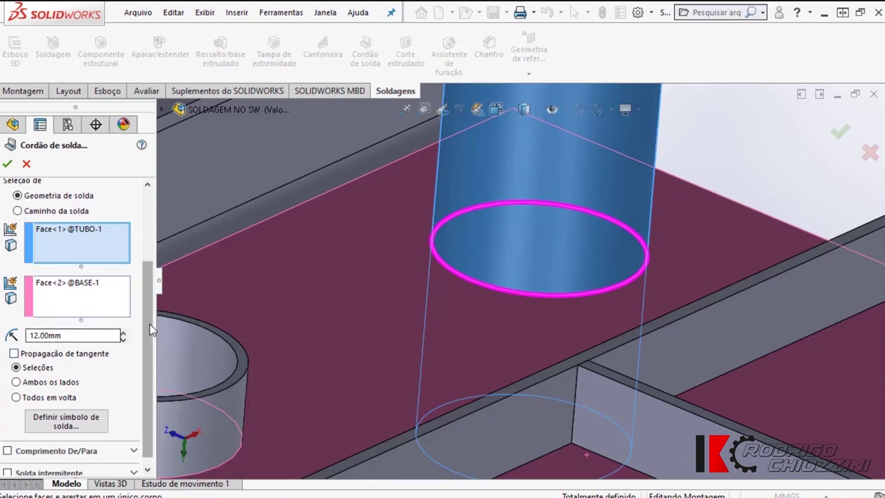
pyautogui.doubleClick(106, 335)
pyautogui.write('10')
pyautogui.press('Return')
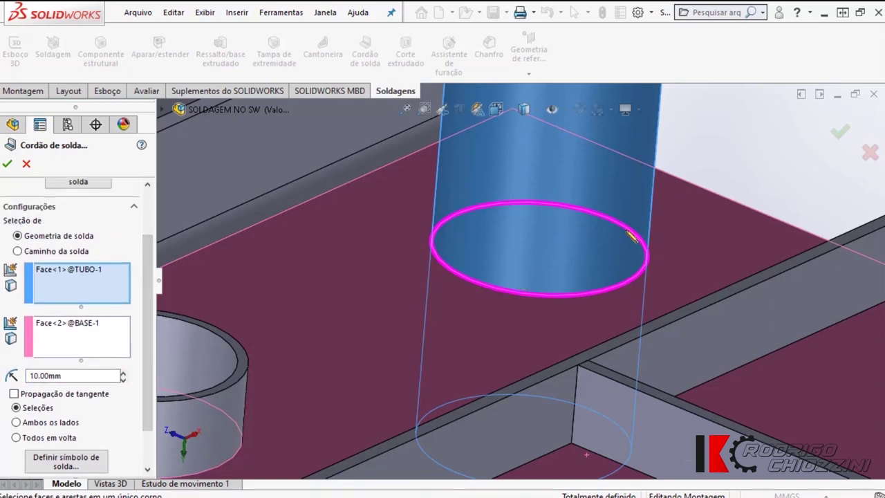
pyautogui.click(7, 164)
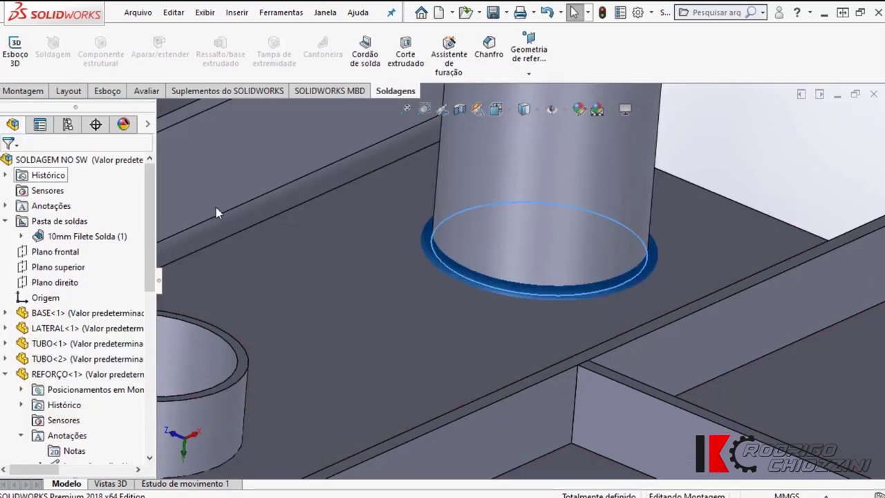
# Step: Orbit around the tall tube's base to inspect the new 10 mm weld bead
pyautogui.scroll(5, 493, 307)
pyautogui.scroll(-3, 494, 306)
pyautogui.scroll(-2, 494, 307)
pyautogui.scroll(-2, 498, 305)
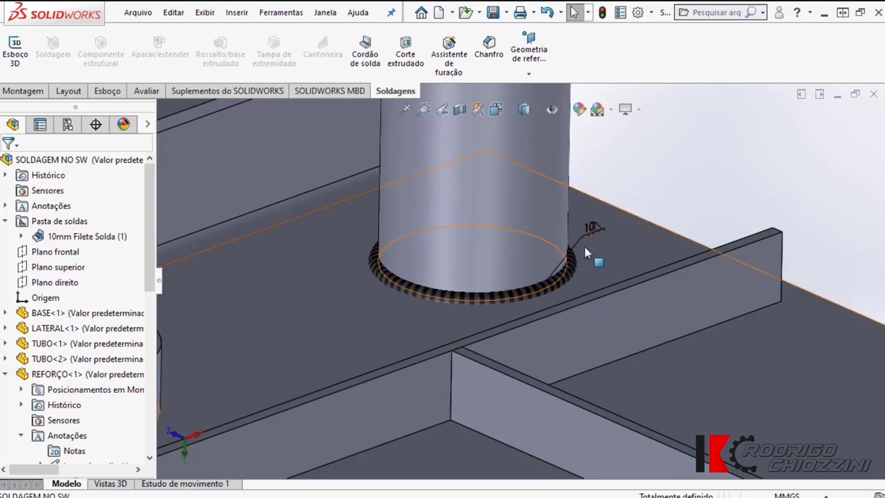
pyautogui.moveTo(585, 253); pyautogui.dragTo(580, 244, button='middle')
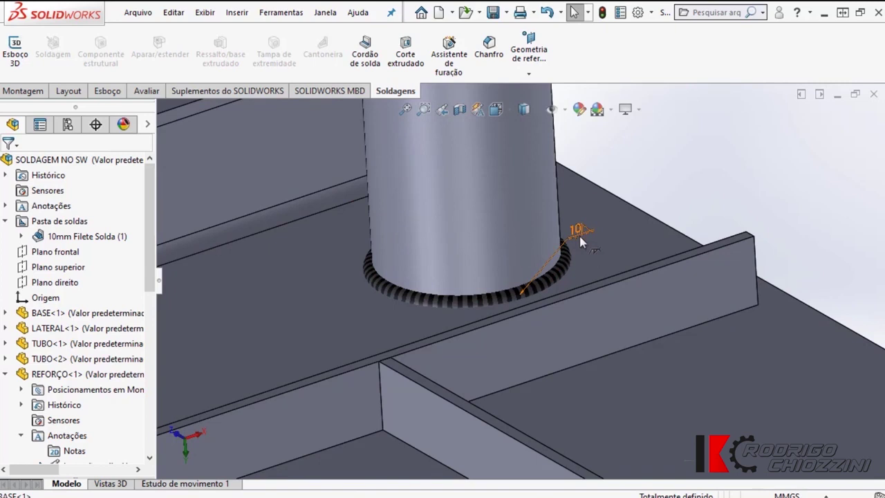
pyautogui.moveTo(580, 241); pyautogui.dragTo(584, 194, button='middle')
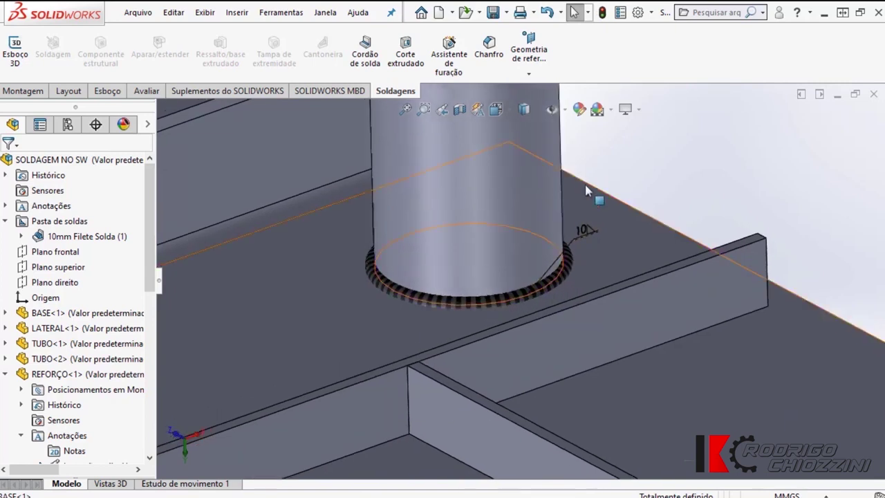
pyautogui.click(567, 109)
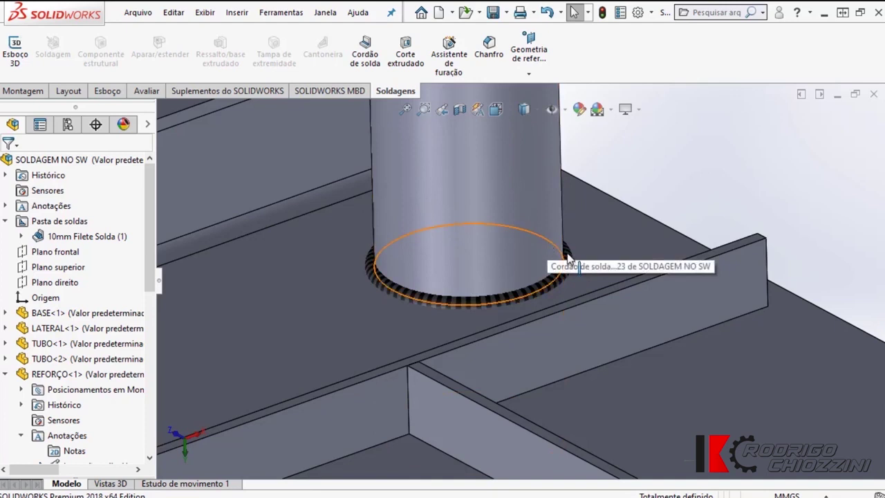
pyautogui.moveTo(567, 263)
pyautogui.mouseDown(button='middle')
pyautogui.moveTo(492, 282)
pyautogui.moveTo(492, 297)
pyautogui.mouseUp(button='middle')
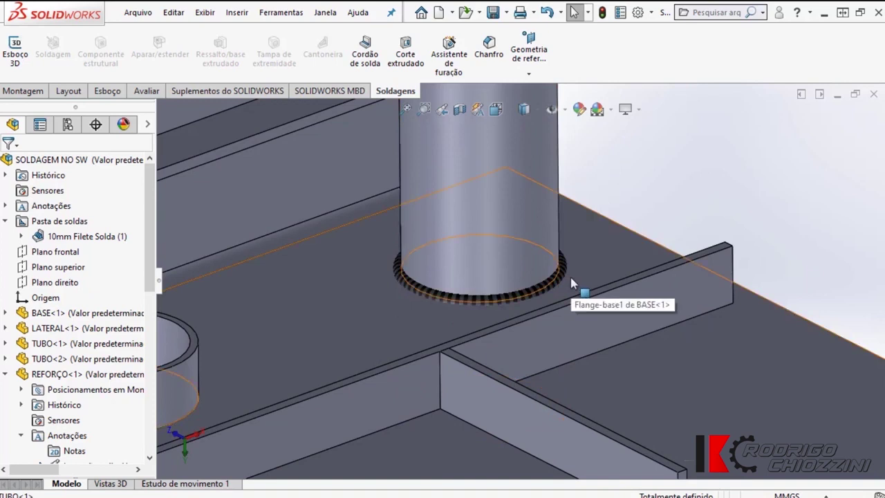
# Step: Hide the weld beads via Hide/Show Items, then show them again
pyautogui.click(565, 110)
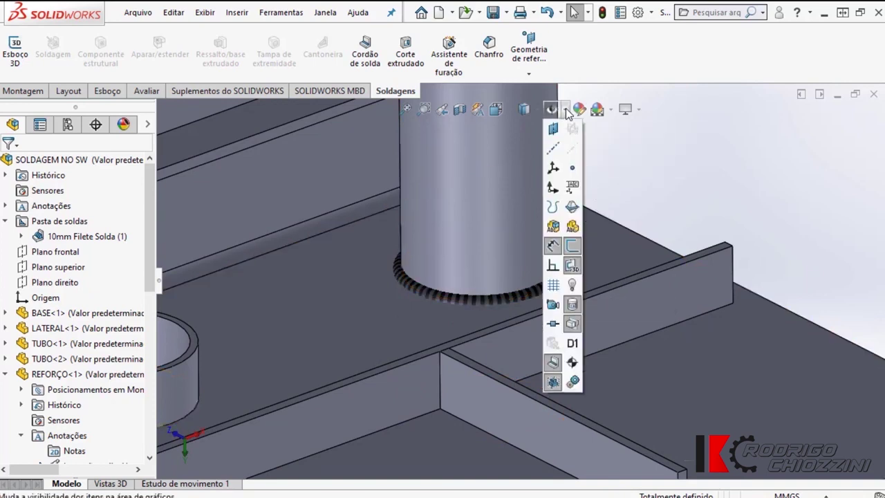
pyautogui.click(553, 364)
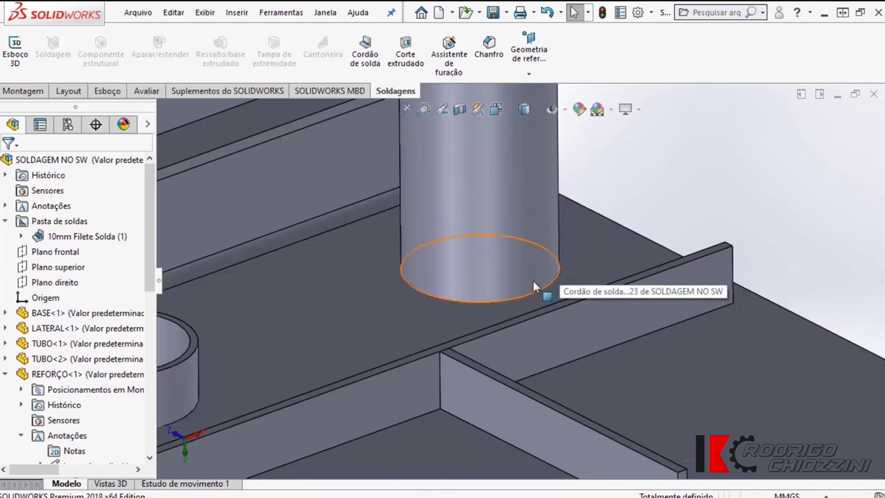
pyautogui.click(565, 110)
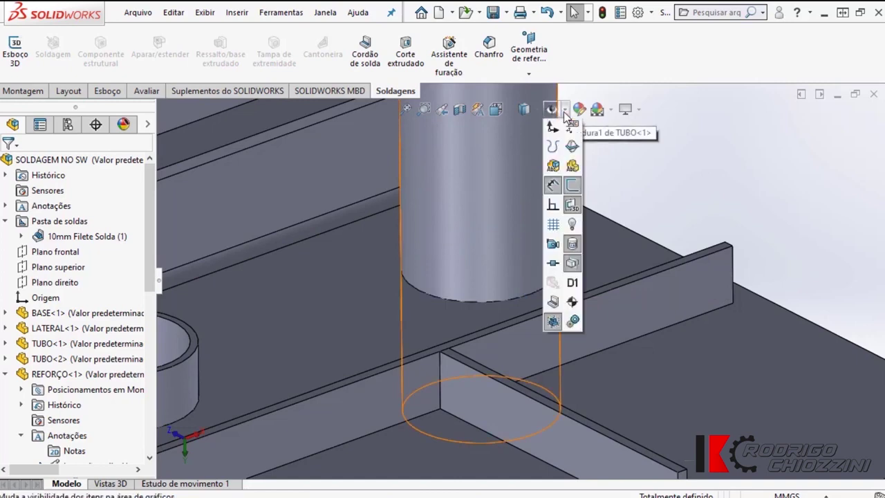
pyautogui.click(553, 379)
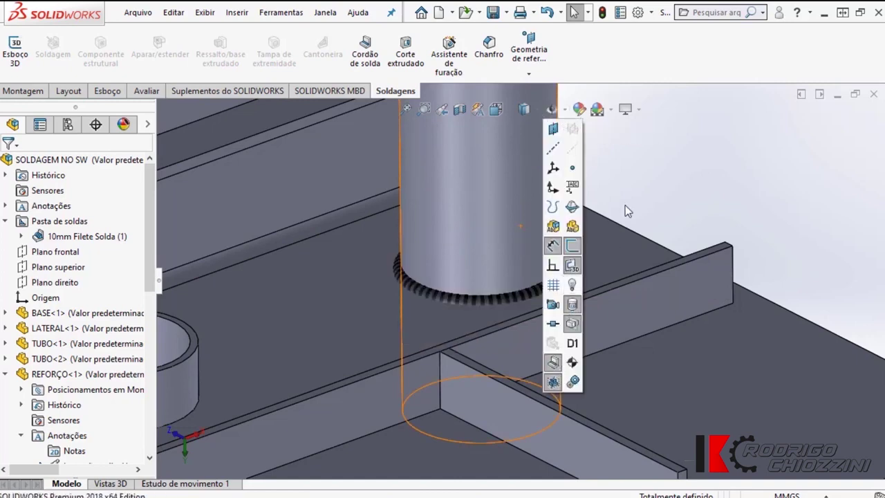
pyautogui.scroll(3, 623, 263)
pyautogui.scroll(3, 567, 290)
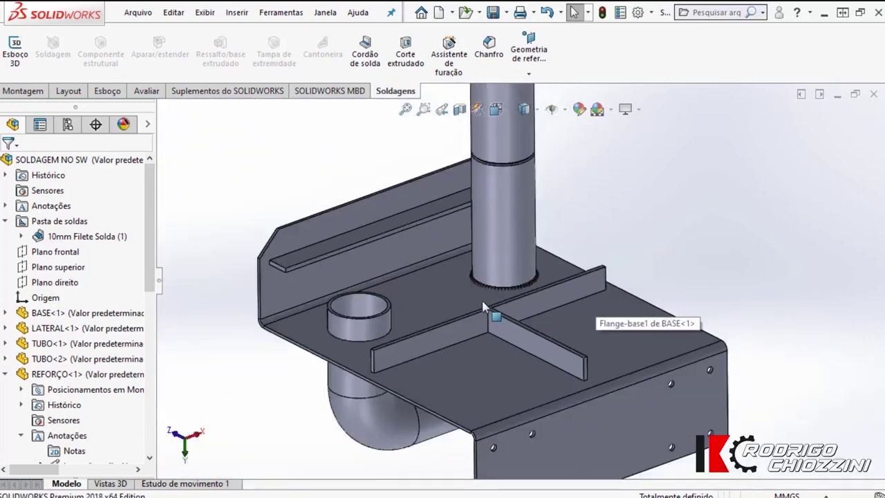
pyautogui.scroll(-5, 491, 299)
pyautogui.scroll(2, 484, 294)
pyautogui.scroll(-2, 484, 295)
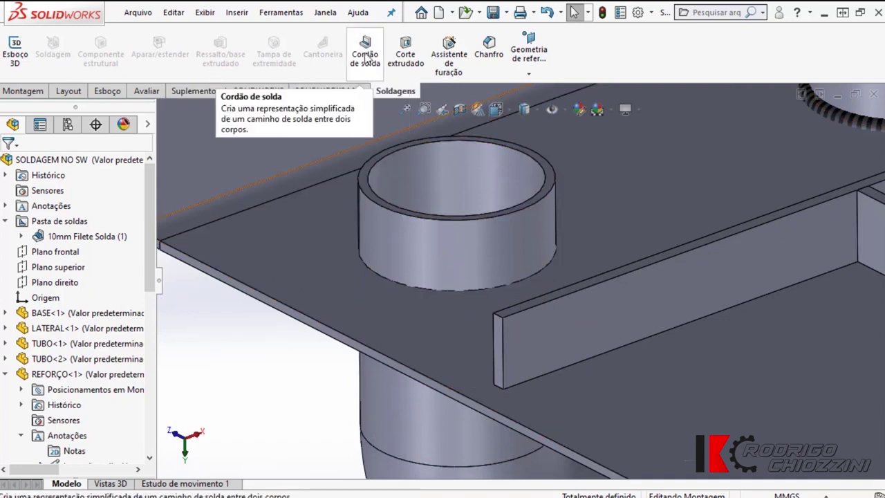
pyautogui.click(369, 63)
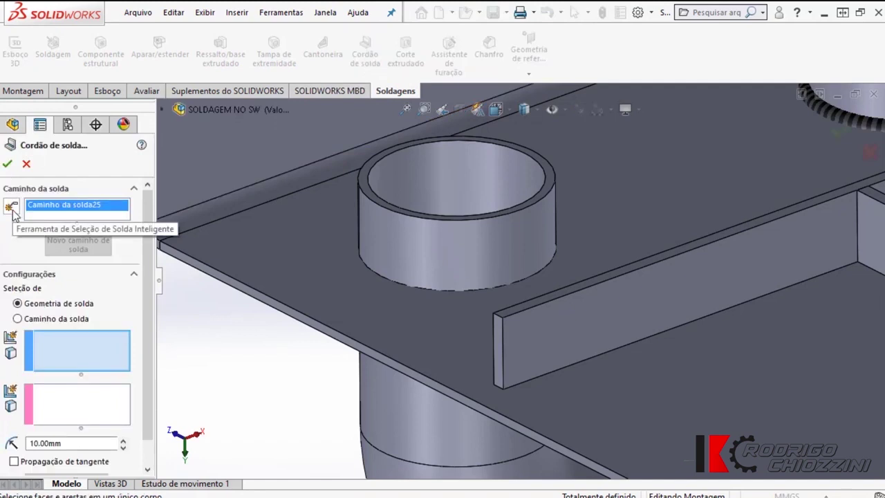
# Step: Paint the weld path around the small tube's base with the smart selection tool
pyautogui.click(12, 208)
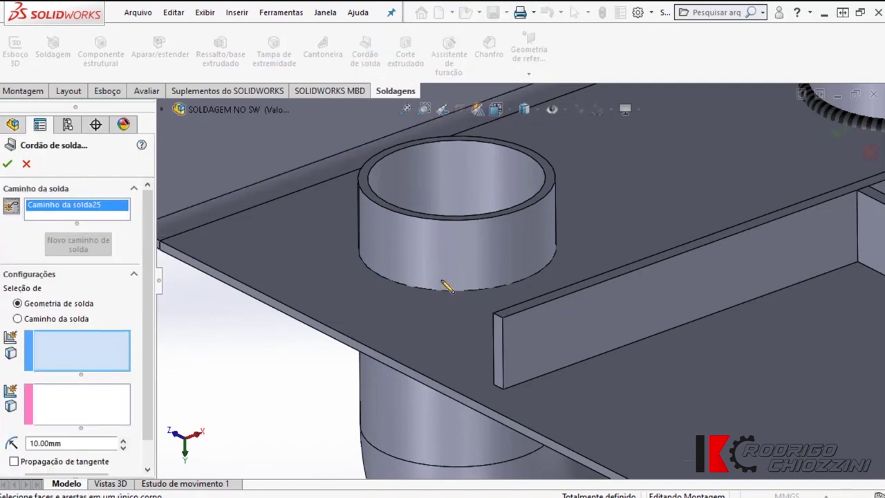
pyautogui.moveTo(440, 280); pyautogui.dragTo(456, 279)
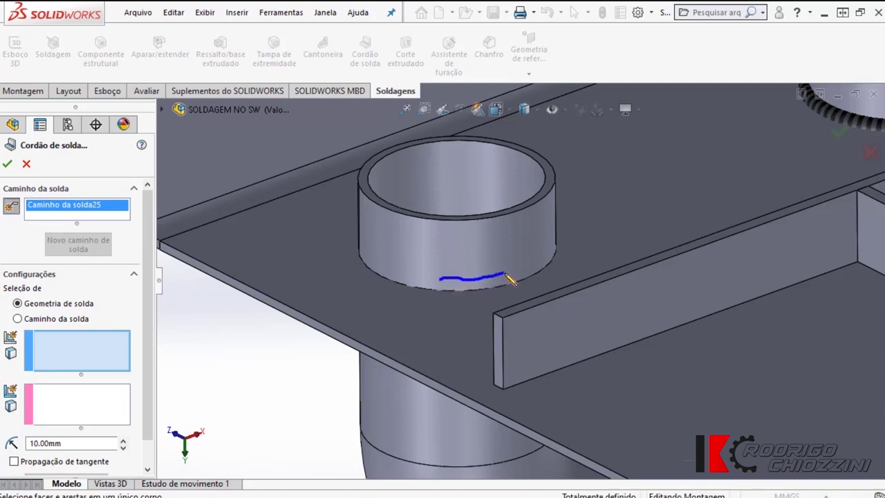
pyautogui.moveTo(538, 276); pyautogui.dragTo(545, 278)
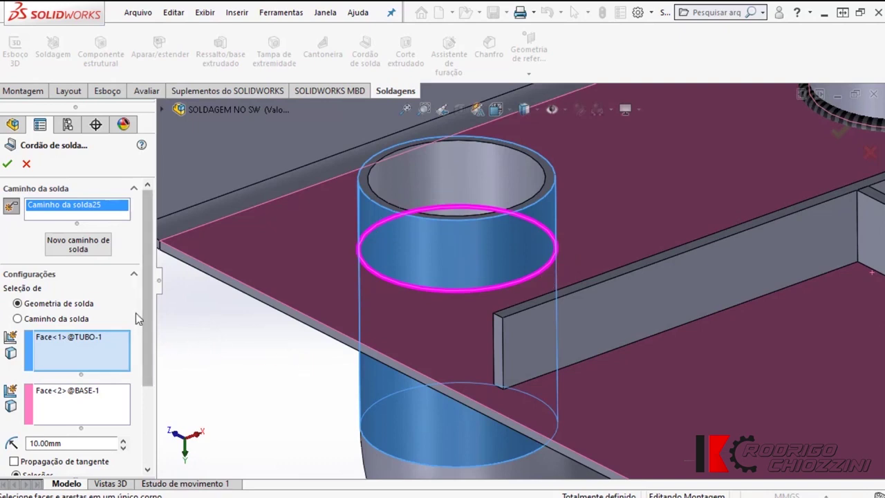
pyautogui.moveTo(148, 299); pyautogui.dragTo(150, 373)
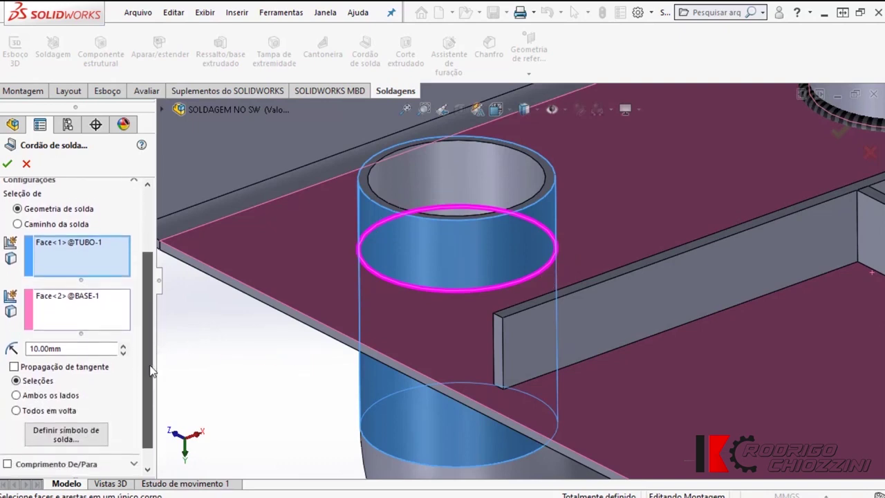
pyautogui.click(58, 336)
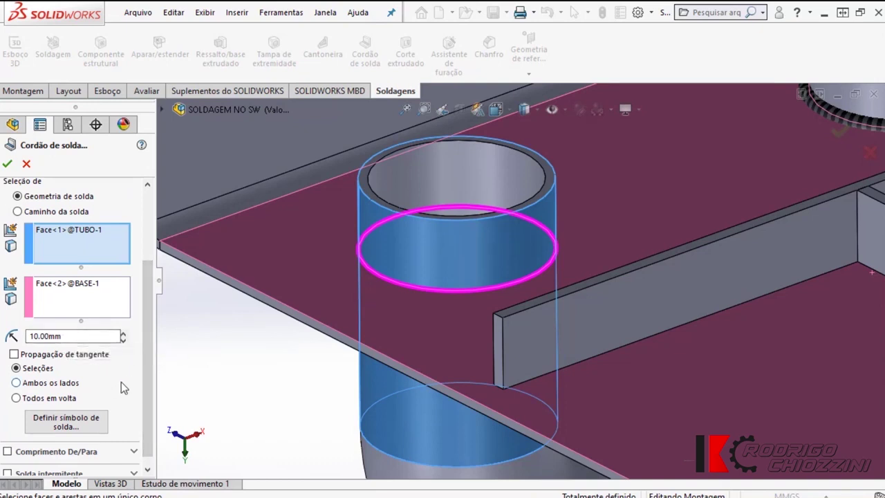
pyautogui.scroll(-1, 104, 401)
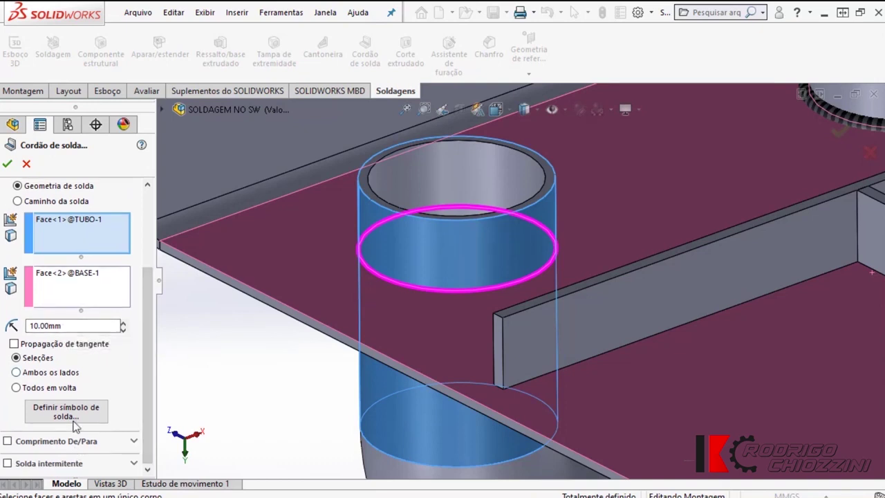
# Step: Make the bead intermittent with 50 mm weld length and 50 mm spacing
pyautogui.click(8, 463)
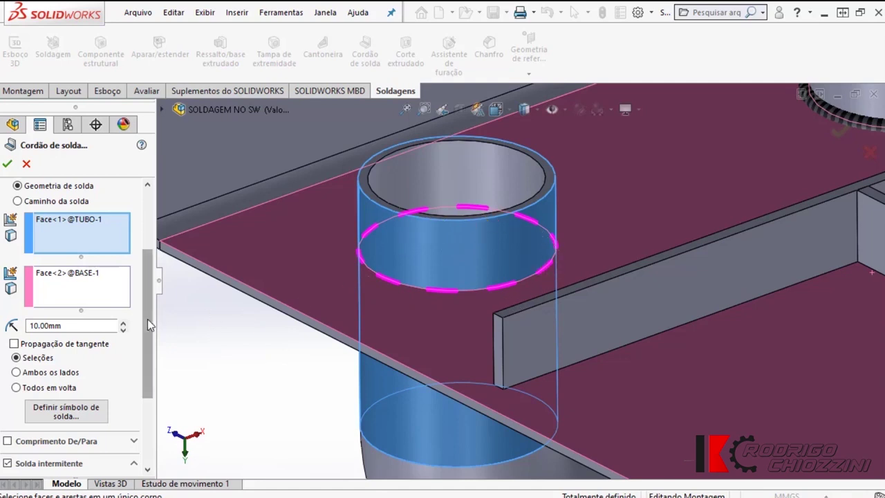
pyautogui.moveTo(147, 318); pyautogui.dragTo(144, 390)
pyautogui.click(69, 412)
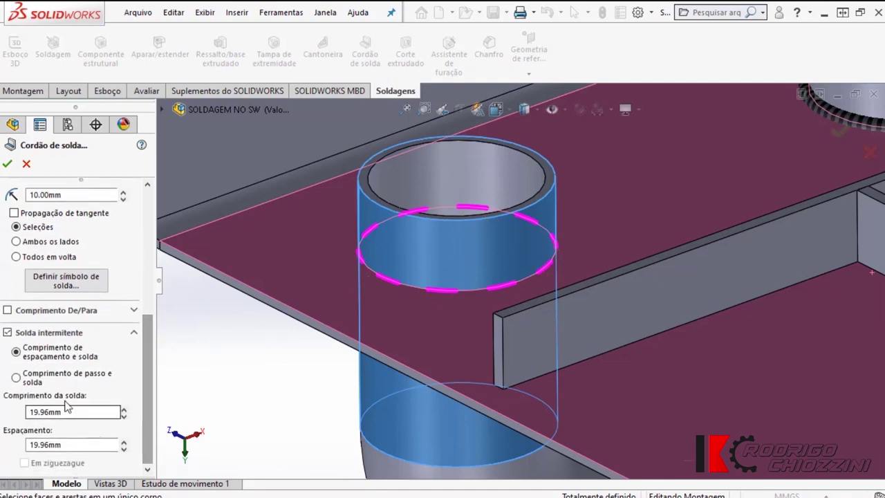
pyautogui.doubleClick(72, 412)
pyautogui.write('50')
pyautogui.press('Return')
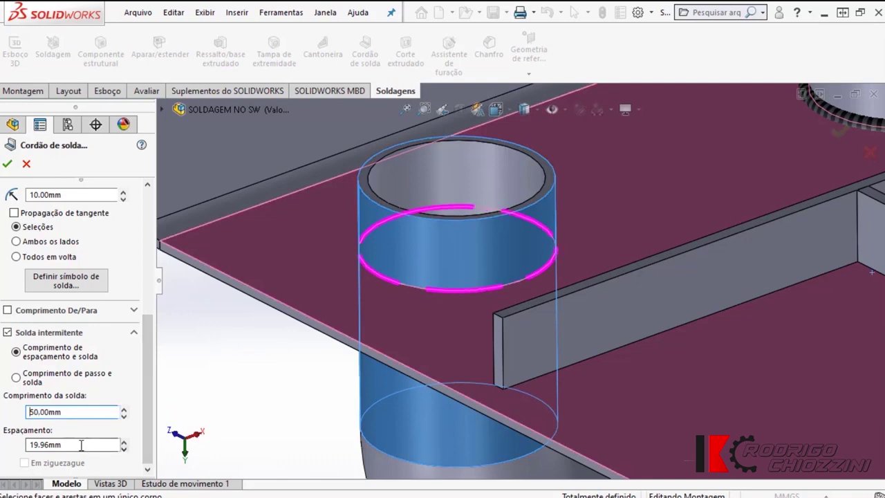
pyautogui.doubleClick(43, 444)
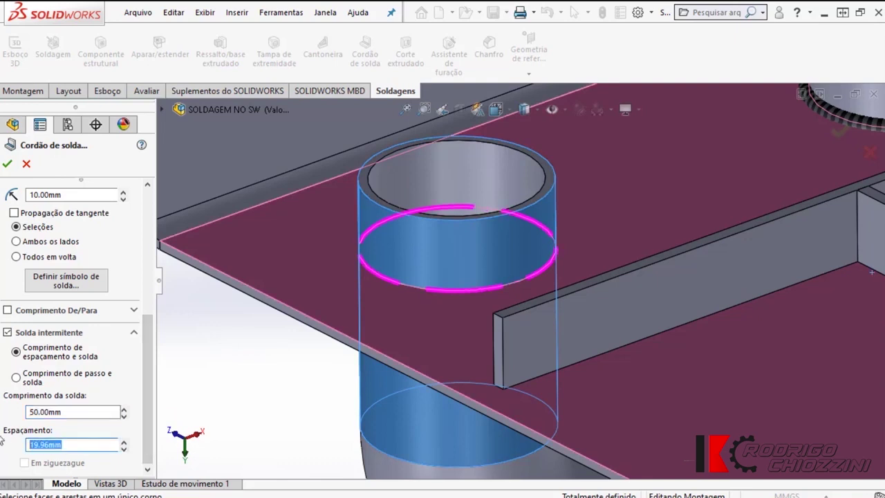
pyautogui.write('100')
pyautogui.press('Return')
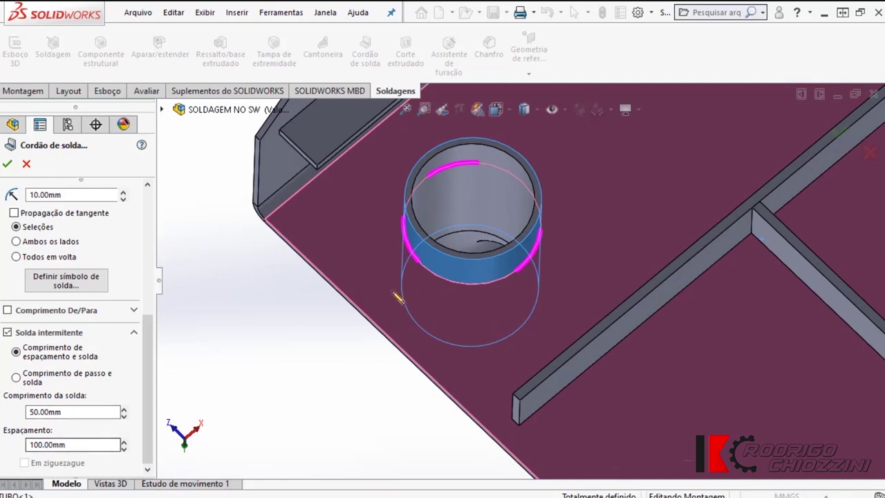
pyautogui.doubleClick(69, 445)
pyautogui.write('50')
pyautogui.press('Return')
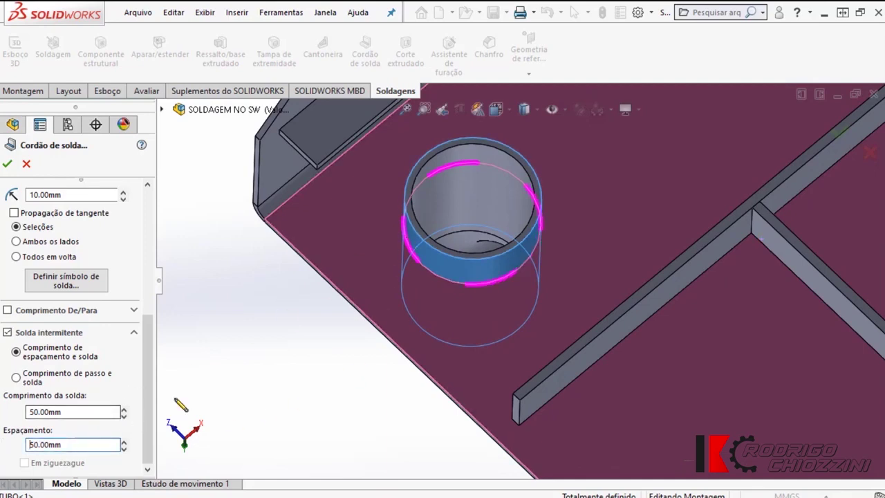
# Step: Create the intermittent bead and orbit toward the rib and tall tube
pyautogui.moveTo(470, 298)
pyautogui.mouseDown(button='middle')
pyautogui.moveTo(497, 215)
pyautogui.moveTo(510, 239)
pyautogui.mouseUp(button='middle')
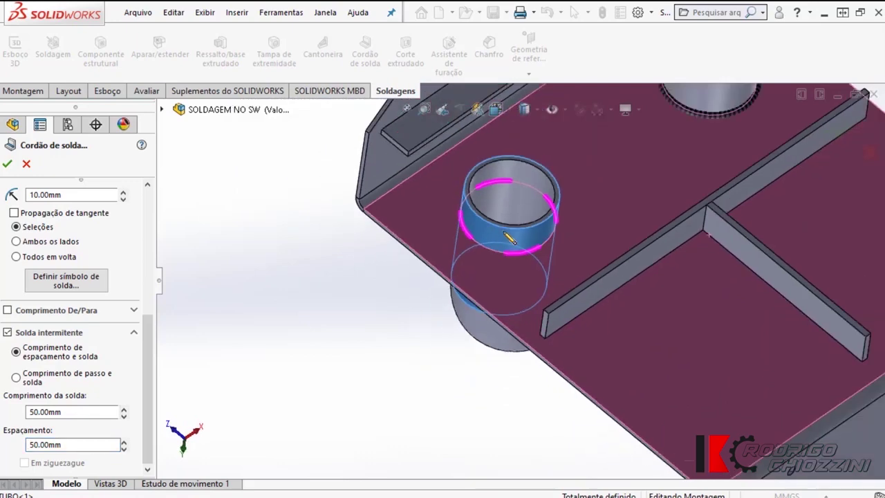
pyautogui.click(6, 164)
pyautogui.moveTo(449, 275)
pyautogui.mouseDown(button='middle')
pyautogui.moveTo(543, 253)
pyautogui.moveTo(526, 222)
pyautogui.moveTo(563, 270)
pyautogui.moveTo(553, 204)
pyautogui.mouseUp(button='middle')
pyautogui.moveTo(612, 279)
pyautogui.mouseDown(button='middle')
pyautogui.moveTo(615, 211)
pyautogui.moveTo(617, 247)
pyautogui.moveTo(533, 253)
pyautogui.mouseUp(button='middle')
pyautogui.scroll(-3, 488, 268)
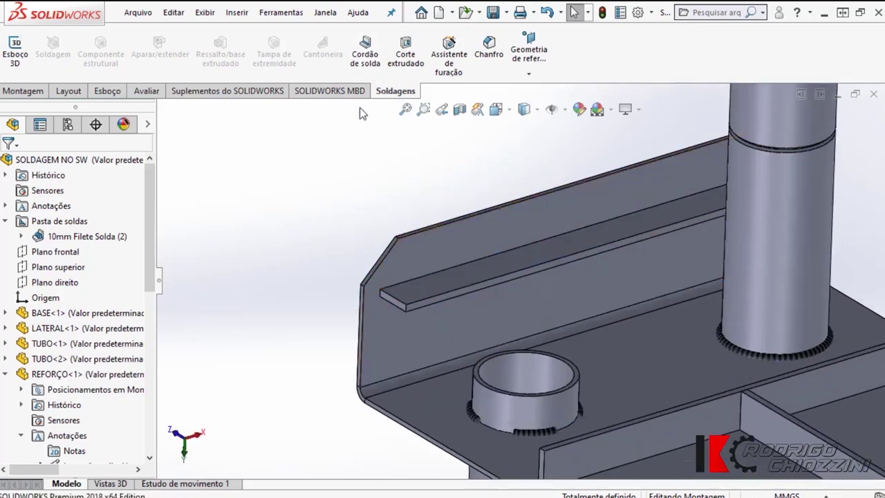
pyautogui.click(366, 68)
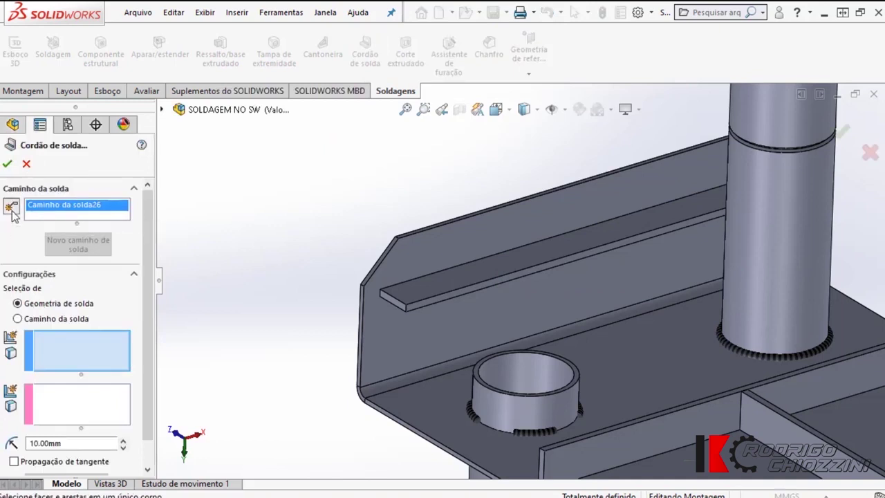
# Step: Paint the weld path along rib REFORCO-3, set bead size 8 mm, and make it intermittent
pyautogui.scroll(-3, 400, 293)
pyautogui.moveTo(377, 280)
pyautogui.mouseDown()
pyautogui.moveTo(437, 257)
pyautogui.moveTo(485, 258)
pyautogui.mouseUp()
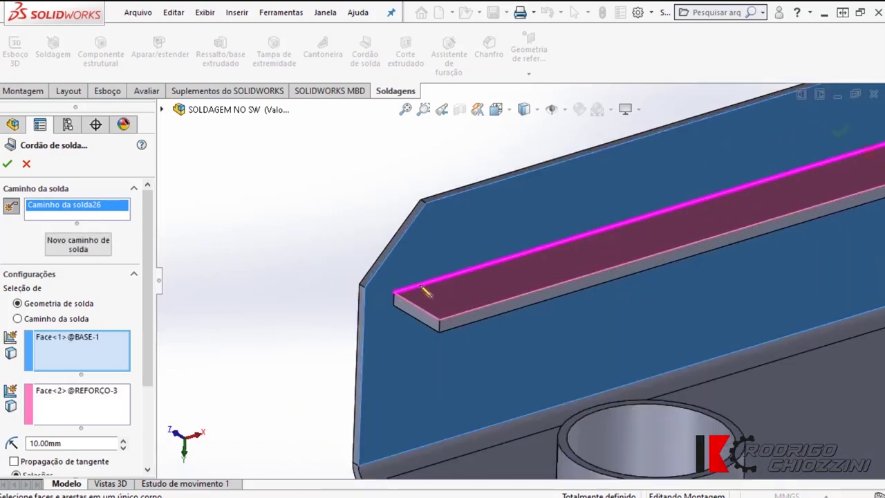
pyautogui.scroll(2, 545, 249)
pyautogui.scroll(3, 588, 239)
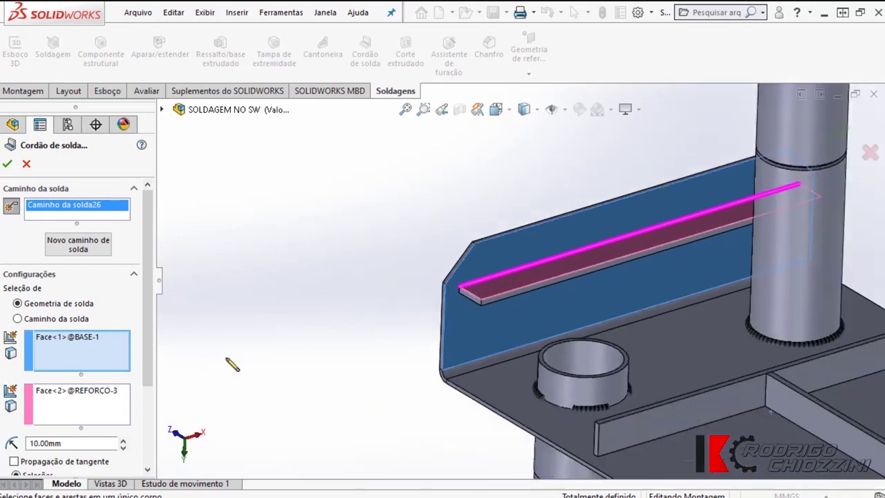
pyautogui.scroll(-2, 148, 348)
pyautogui.moveTo(92, 391); pyautogui.dragTo(29, 392)
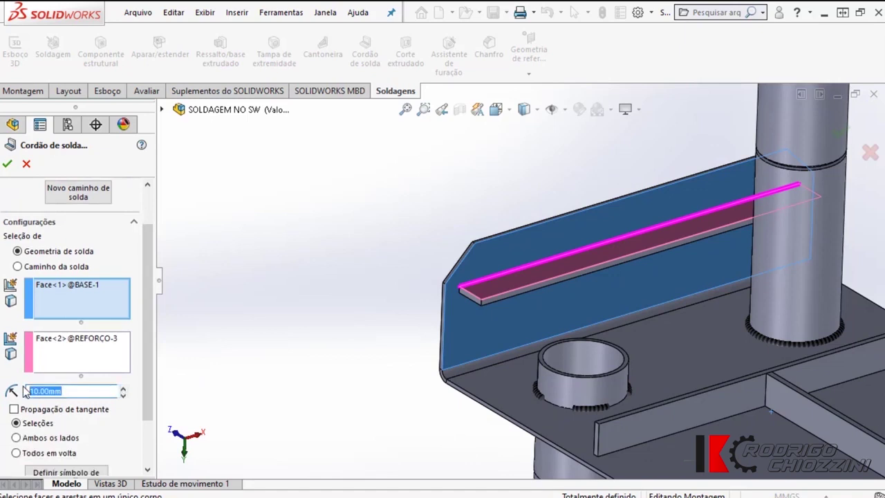
pyautogui.write('8')
pyautogui.moveTo(147, 348); pyautogui.dragTo(146, 406)
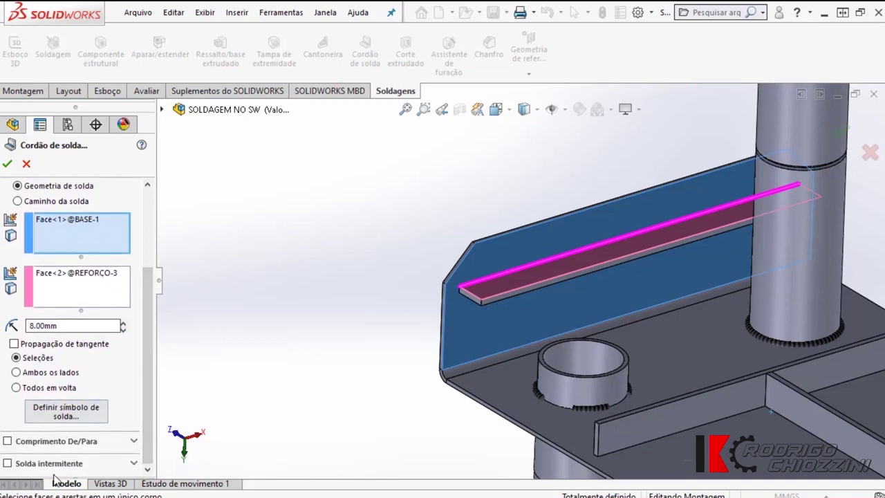
pyautogui.click(8, 464)
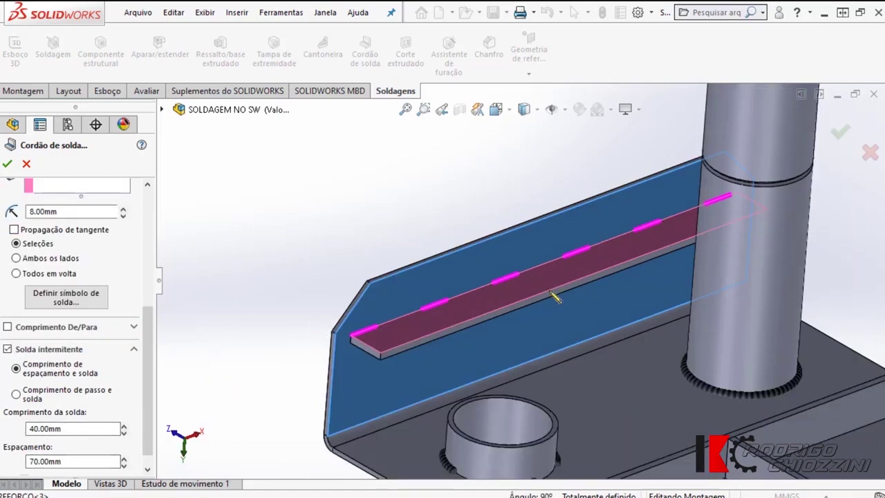
# Step: Set the rib's intermittent 8 mm weld bead to apply on both sides
pyautogui.scroll(-2, 470, 321)
pyautogui.scroll(-2, 455, 311)
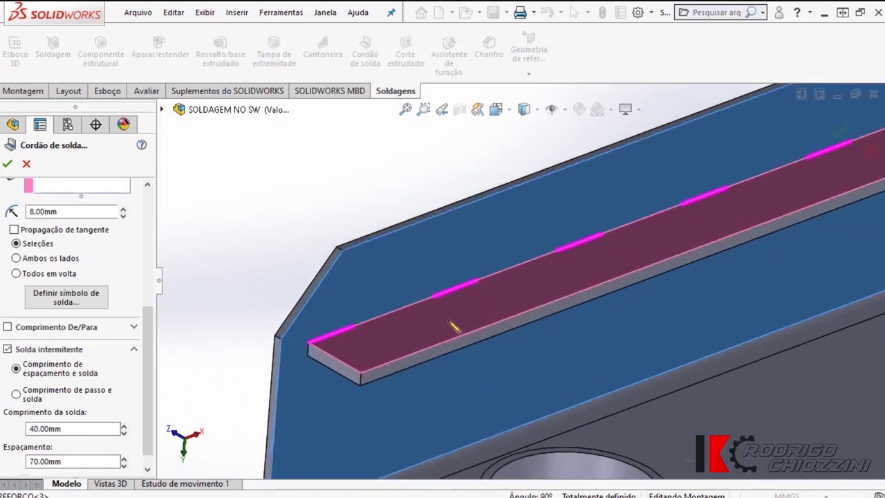
pyautogui.scroll(-2, 455, 326)
pyautogui.scroll(-2, 450, 305)
pyautogui.moveTo(447, 284); pyautogui.dragTo(351, 351, button='middle')
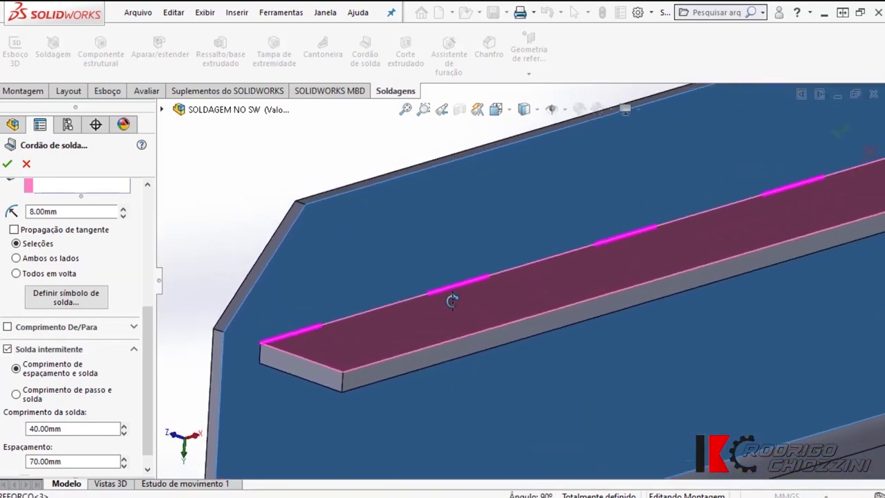
pyautogui.scroll(2, 470, 307)
pyautogui.scroll(2, 606, 269)
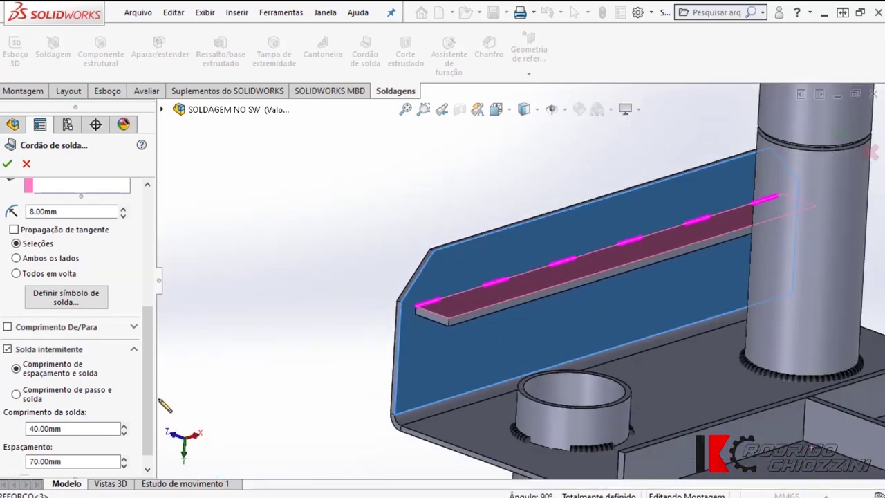
pyautogui.moveTo(147, 405); pyautogui.dragTo(147, 365)
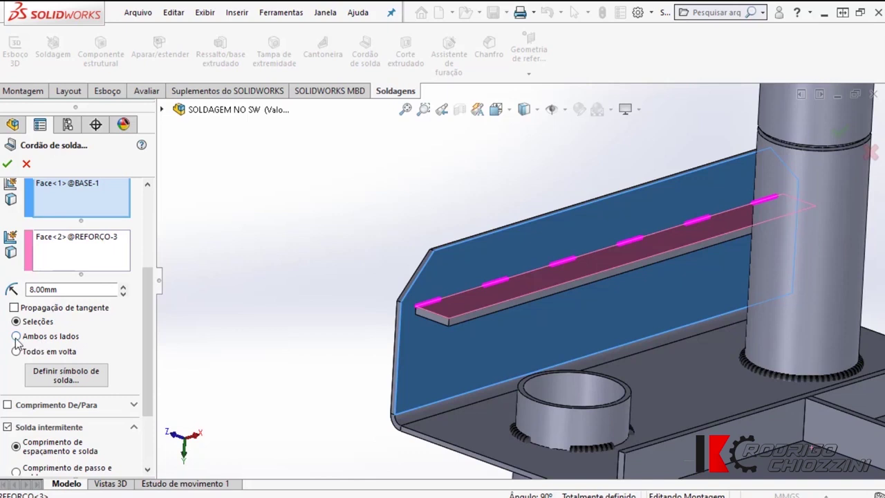
pyautogui.scroll(-5, 442, 313)
pyautogui.scroll(-3, 452, 314)
pyautogui.moveTo(475, 336); pyautogui.dragTo(474, 258, button='middle')
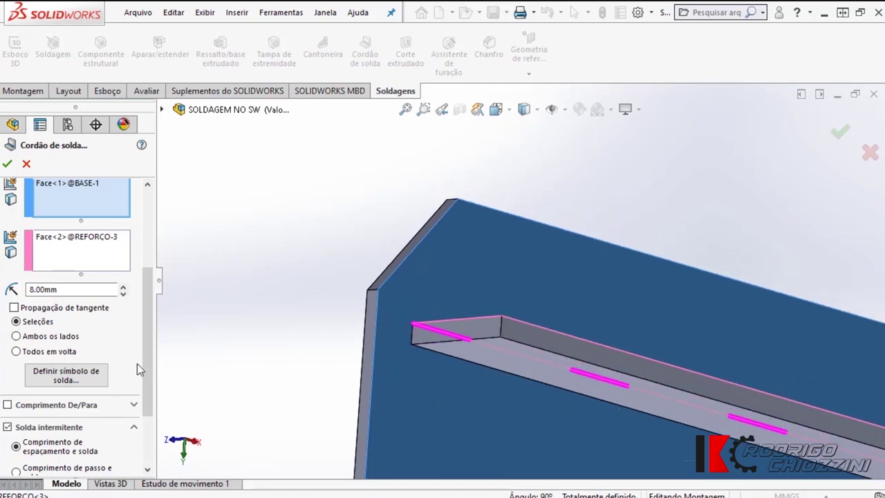
pyautogui.click(16, 336)
# Step: Stagger the intermittent beads on opposite sides of the rib and accept the weld
pyautogui.moveTo(451, 365)
pyautogui.mouseDown(button='middle')
pyautogui.moveTo(470, 355)
pyautogui.moveTo(502, 361)
pyautogui.moveTo(500, 393)
pyautogui.mouseUp(button='middle')
pyautogui.scroll(-2, 547, 316)
pyautogui.scroll(-3, 622, 290)
pyautogui.moveTo(616, 291)
pyautogui.mouseDown(button='middle')
pyautogui.moveTo(578, 263)
pyautogui.moveTo(284, 349)
pyautogui.mouseUp(button='middle')
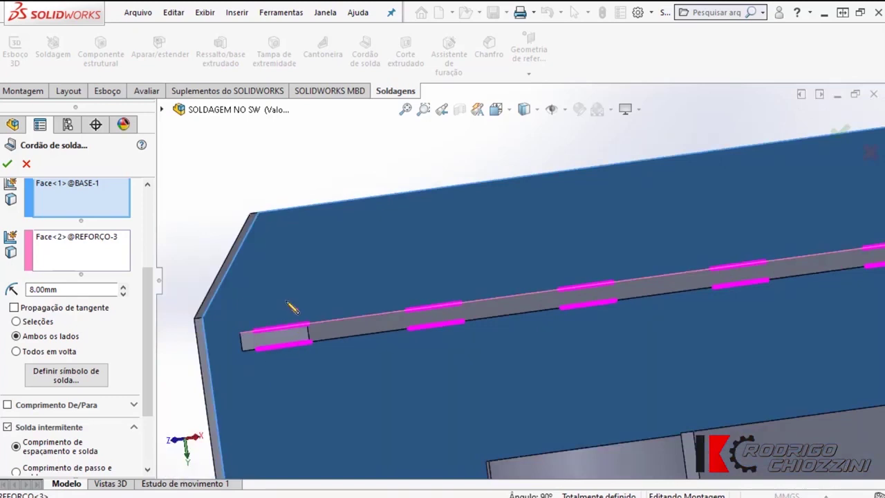
pyautogui.moveTo(292, 308); pyautogui.dragTo(292, 302, button='middle')
pyautogui.moveTo(387, 306); pyautogui.dragTo(431, 346, button='middle')
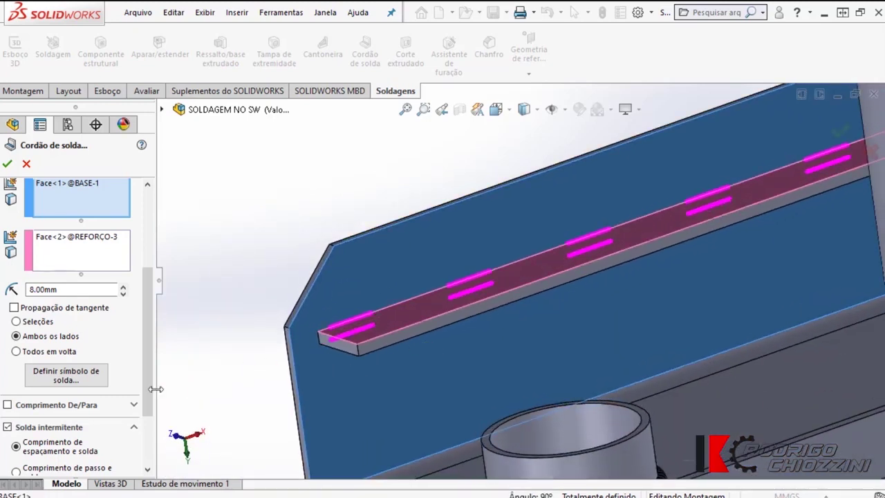
pyautogui.moveTo(148, 354); pyautogui.dragTo(145, 396)
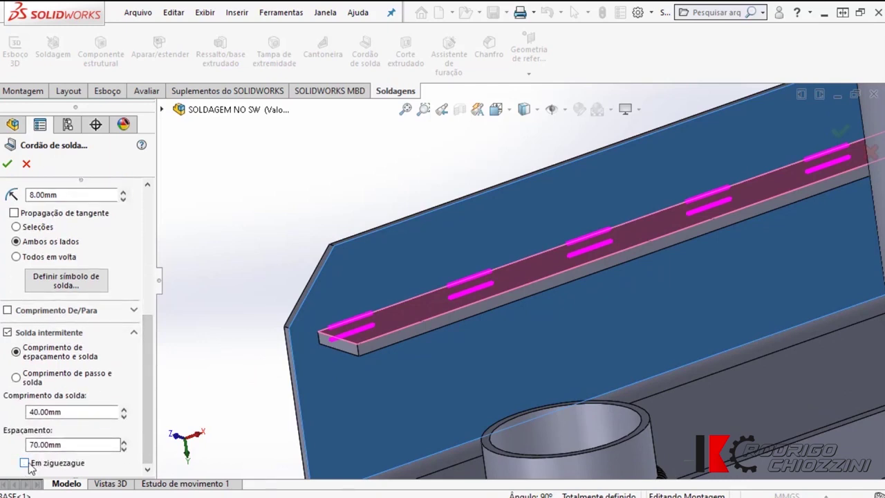
pyautogui.scroll(-1, 435, 296)
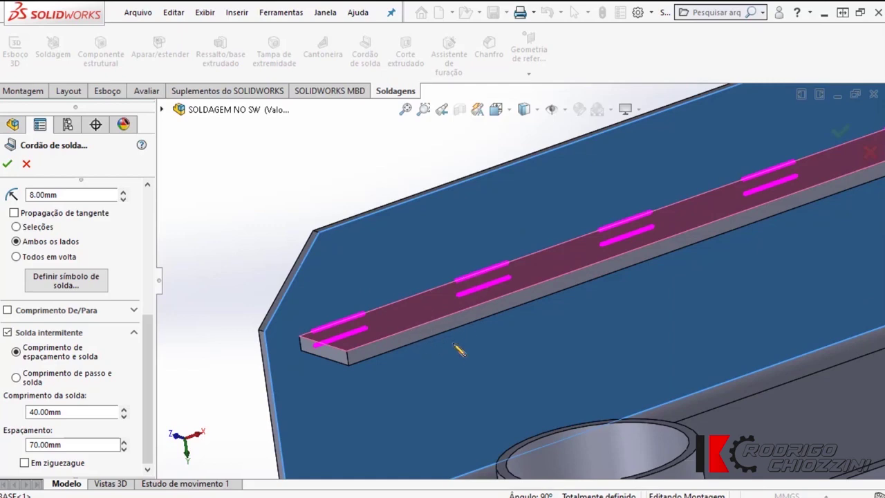
pyautogui.moveTo(456, 350); pyautogui.dragTo(564, 325, button='middle')
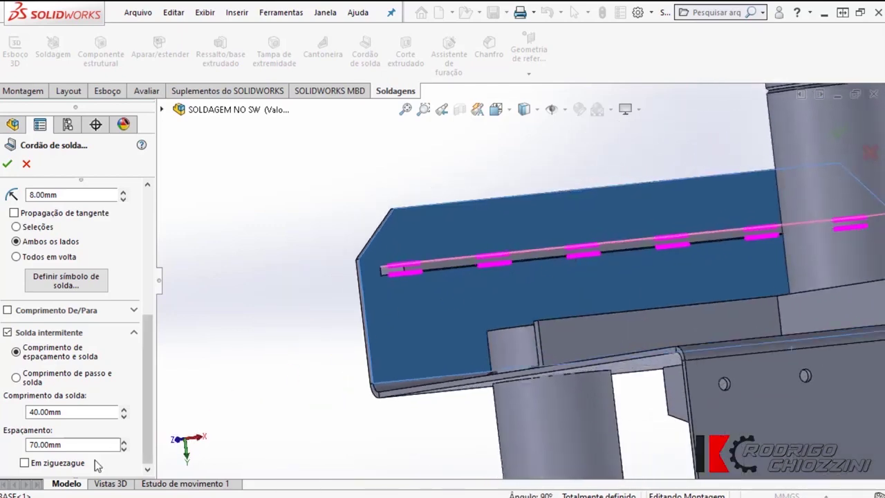
pyautogui.click(24, 462)
pyautogui.scroll(-3, 526, 270)
pyautogui.moveTo(526, 270); pyautogui.dragTo(517, 312, button='middle')
pyautogui.scroll(-2, 276, 339)
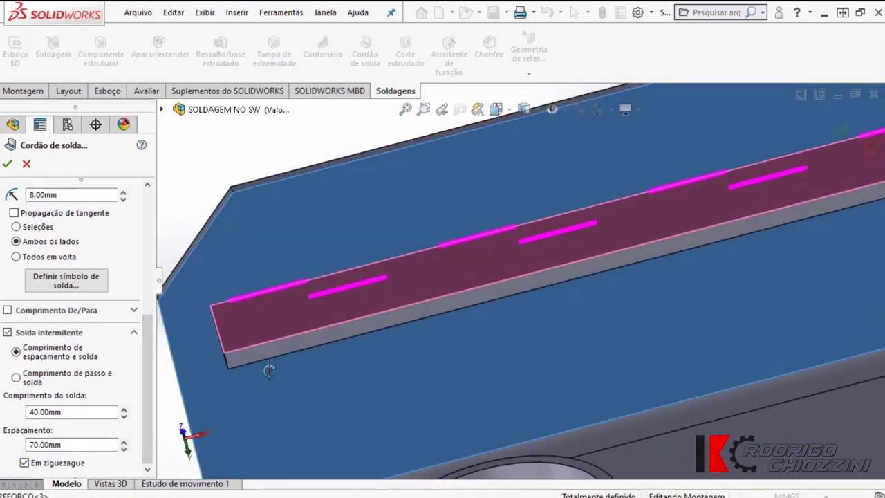
pyautogui.scroll(3, 265, 357)
pyautogui.moveTo(266, 357); pyautogui.dragTo(650, 249, button='middle')
pyautogui.moveTo(663, 213)
pyautogui.mouseDown(button='middle')
pyautogui.moveTo(537, 259)
pyautogui.moveTo(550, 296)
pyautogui.mouseUp(button='middle')
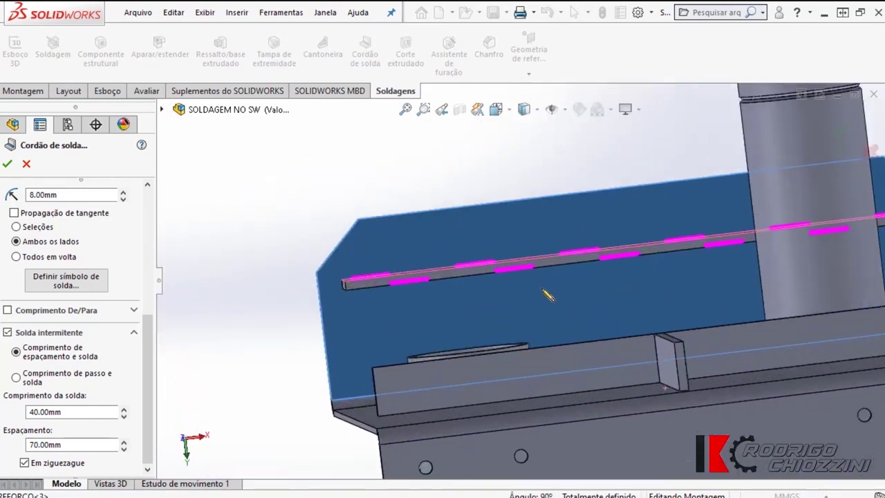
pyautogui.press('Return')
pyautogui.moveTo(242, 342)
pyautogui.mouseDown(button='middle')
pyautogui.moveTo(565, 189)
pyautogui.moveTo(549, 238)
pyautogui.moveTo(565, 192)
pyautogui.moveTo(556, 291)
pyautogui.moveTo(615, 289)
pyautogui.moveTo(602, 296)
pyautogui.moveTo(546, 205)
pyautogui.moveTo(543, 218)
pyautogui.mouseUp(button='middle')
pyautogui.scroll(-3, 379, 289)
pyautogui.scroll(-2, 373, 312)
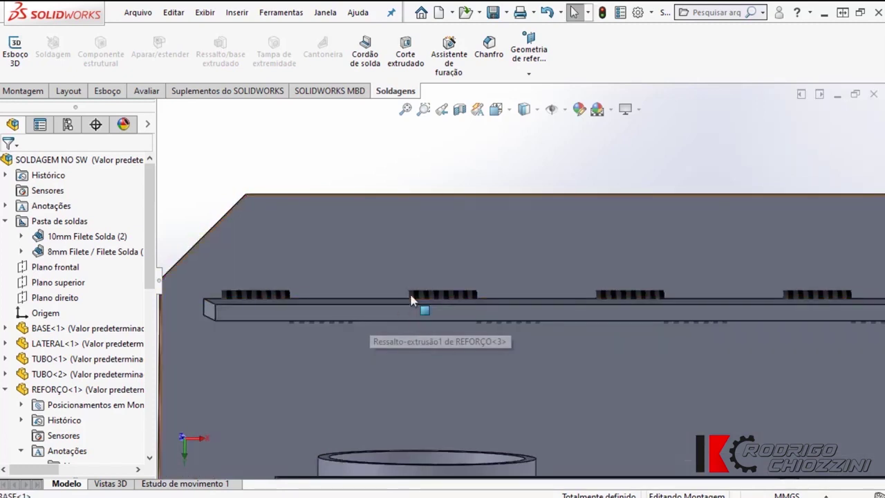
pyautogui.moveTo(376, 325)
pyautogui.mouseDown(button='middle')
pyautogui.moveTo(375, 298)
pyautogui.moveTo(371, 330)
pyautogui.moveTo(381, 342)
pyautogui.moveTo(375, 312)
pyautogui.moveTo(369, 326)
pyautogui.mouseUp(button='middle')
pyautogui.scroll(3, 502, 317)
pyautogui.moveTo(502, 316); pyautogui.dragTo(638, 292, button='middle')
pyautogui.scroll(-2, 691, 293)
pyautogui.moveTo(691, 292)
pyautogui.mouseDown(button='middle')
pyautogui.moveTo(550, 378)
pyautogui.moveTo(514, 370)
pyautogui.mouseUp(button='middle')
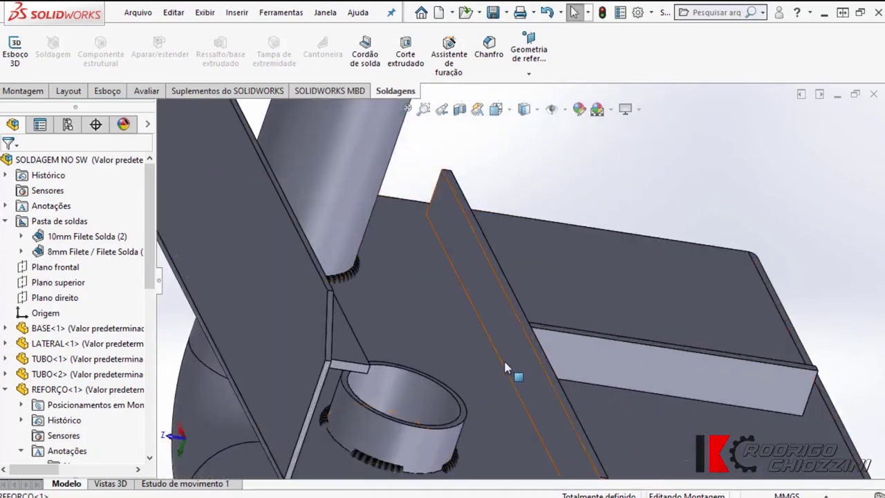
pyautogui.scroll(3, 503, 356)
pyautogui.scroll(-3, 500, 339)
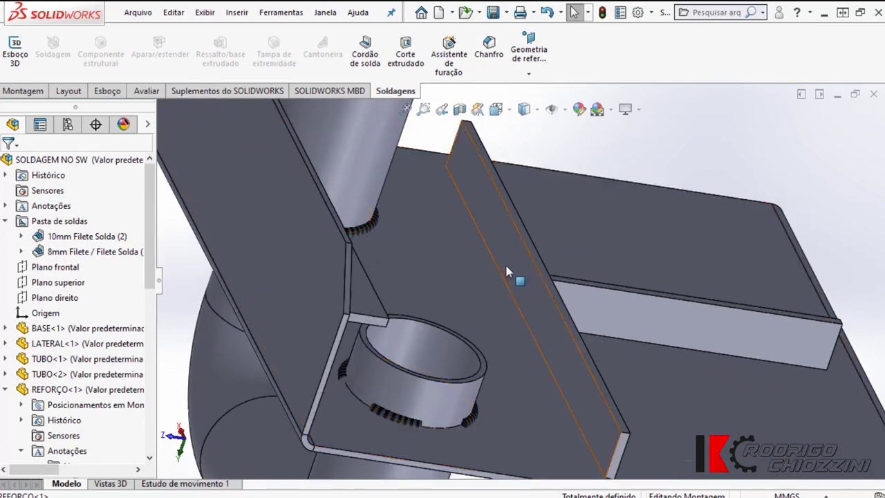
pyautogui.moveTo(526, 356)
pyautogui.mouseDown(button='middle')
pyautogui.moveTo(503, 302)
pyautogui.moveTo(530, 305)
pyautogui.mouseUp(button='middle')
pyautogui.click(530, 305)
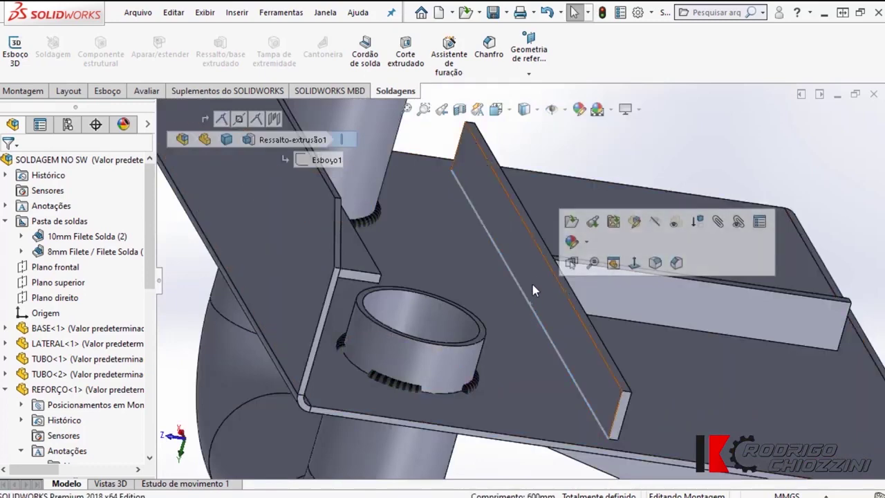
pyautogui.moveTo(482, 318); pyautogui.dragTo(429, 208, button='middle')
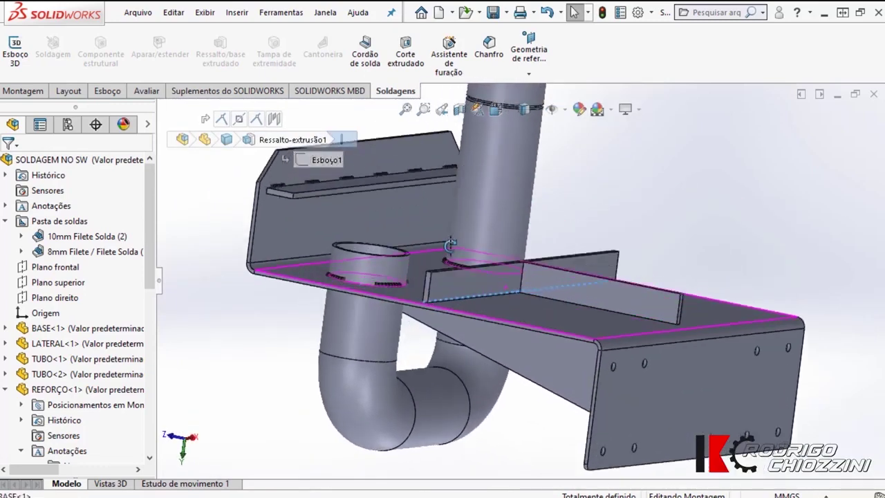
pyautogui.click(369, 55)
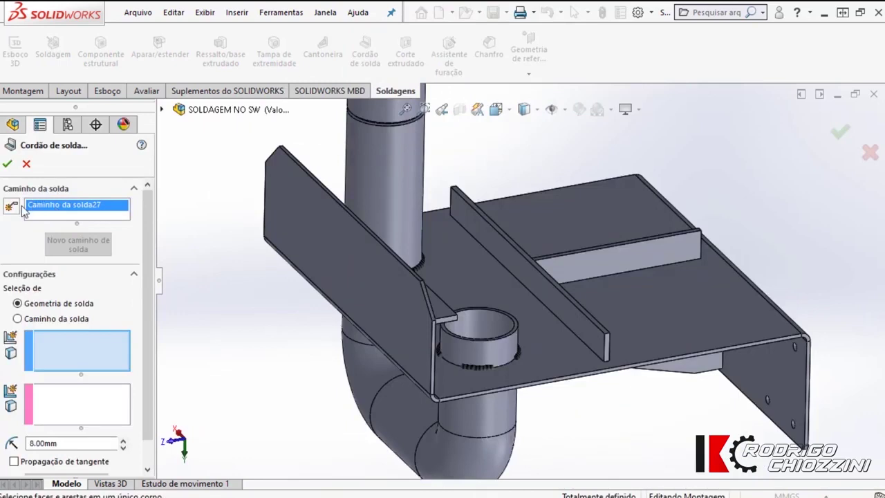
# Step: Select the rib and base plate faces and limit the weld to 100 mm length
pyautogui.scroll(-5, 446, 195)
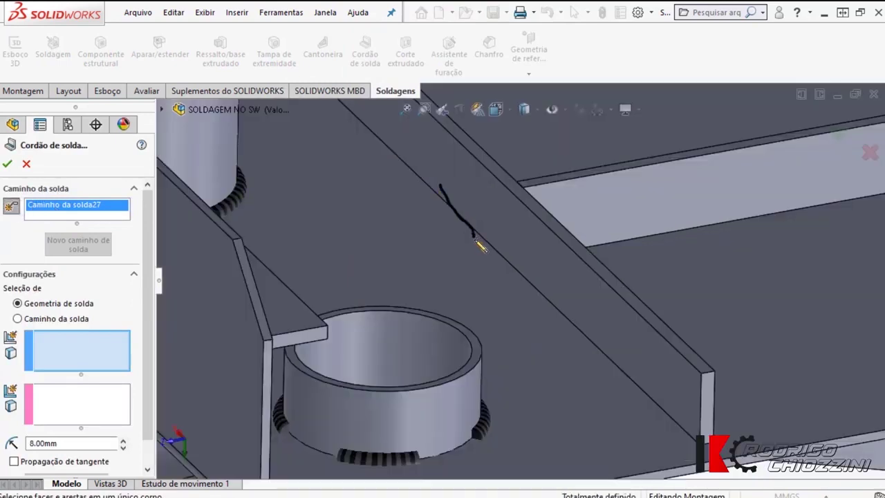
pyautogui.moveTo(480, 245); pyautogui.dragTo(484, 249)
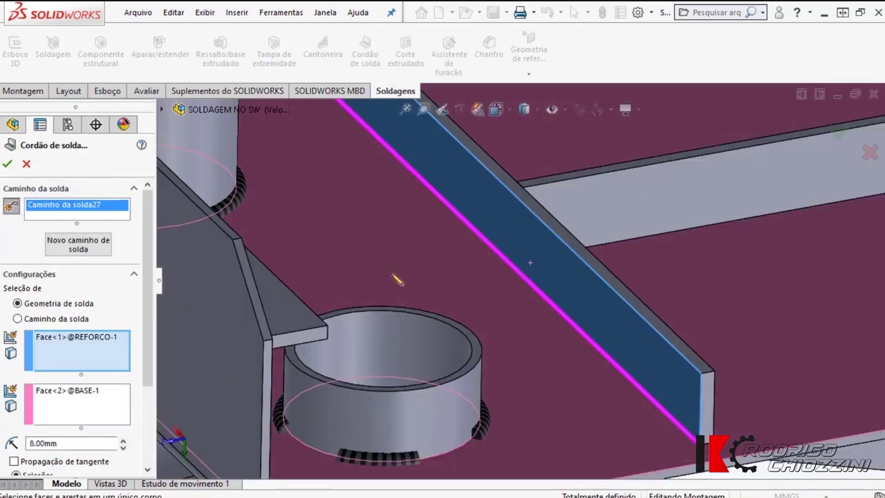
pyautogui.scroll(3, 518, 225)
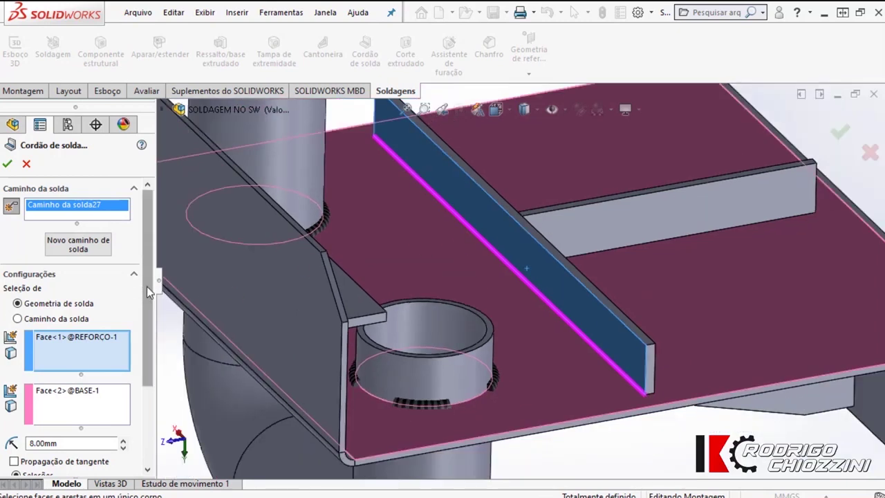
pyautogui.moveTo(147, 288); pyautogui.dragTo(146, 374)
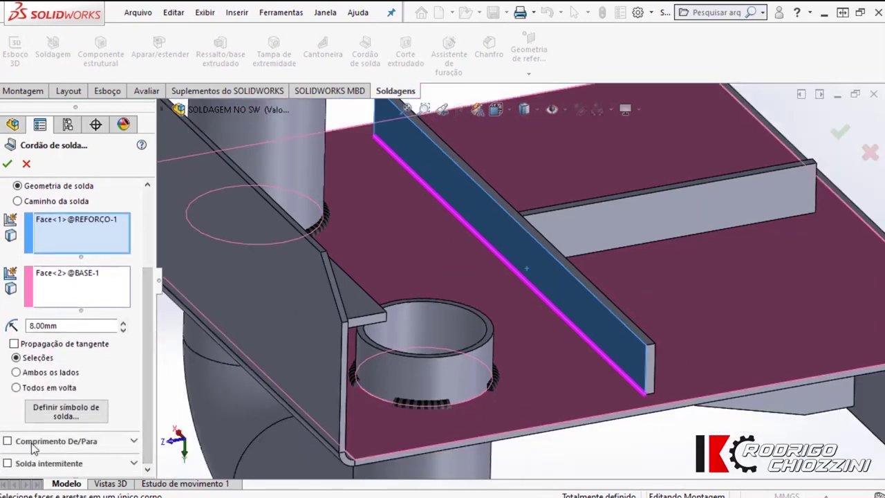
pyautogui.click(7, 441)
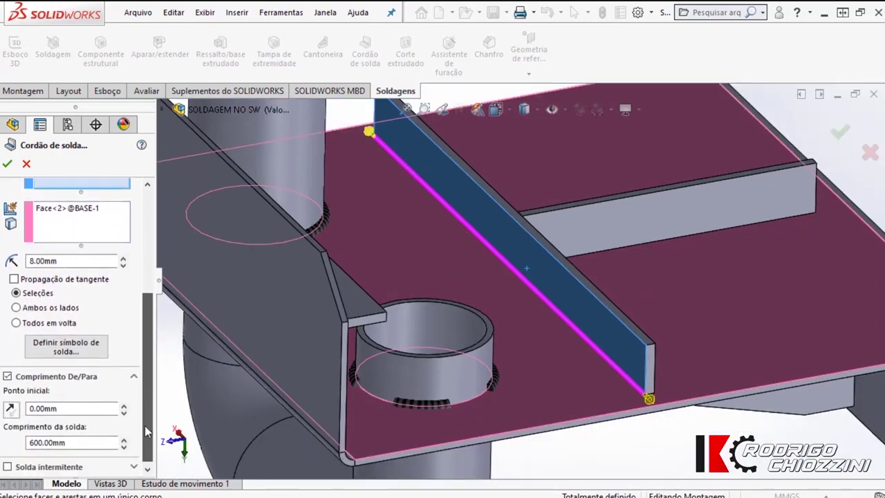
pyautogui.moveTo(78, 439); pyautogui.dragTo(32, 443)
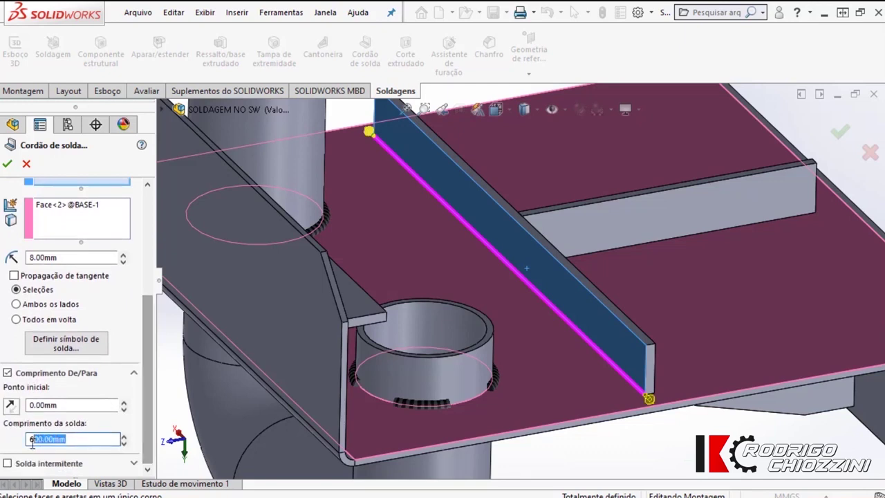
pyautogui.write('1')
pyautogui.press('Return')
# Step: Try a 300 mm start point for the limited weld bead
pyautogui.scroll(-2, 390, 170)
pyautogui.scroll(-2, 396, 172)
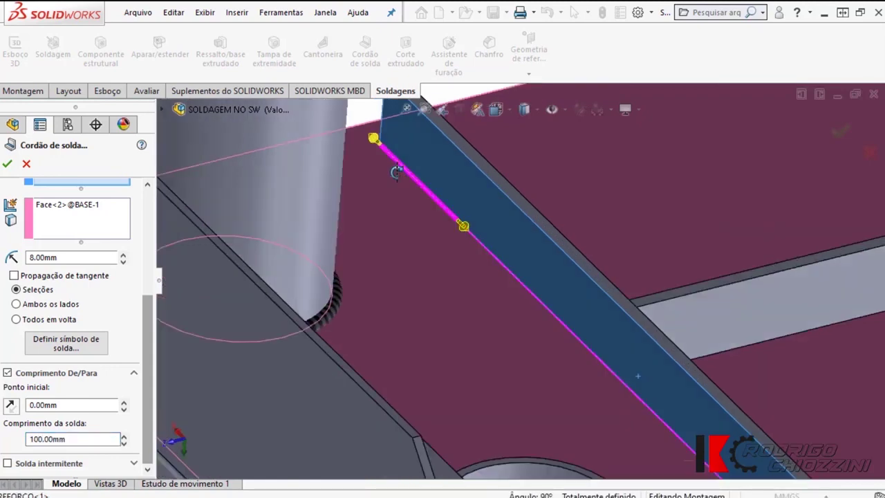
pyautogui.scroll(1, 396, 171)
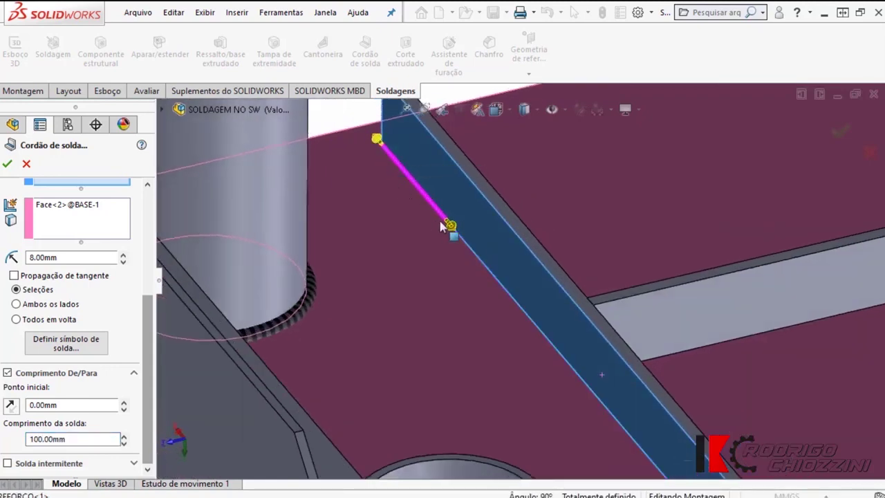
pyautogui.scroll(2, 474, 260)
pyautogui.scroll(-1, 519, 336)
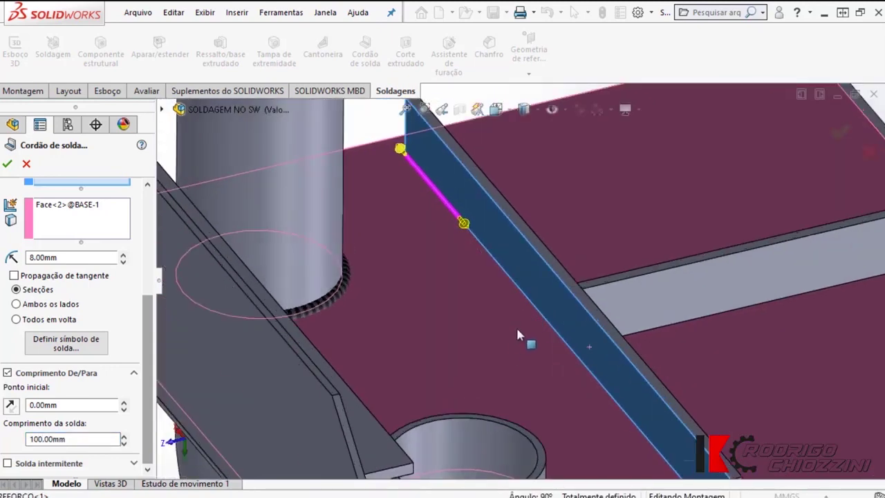
pyautogui.doubleClick(72, 405)
pyautogui.write('300')
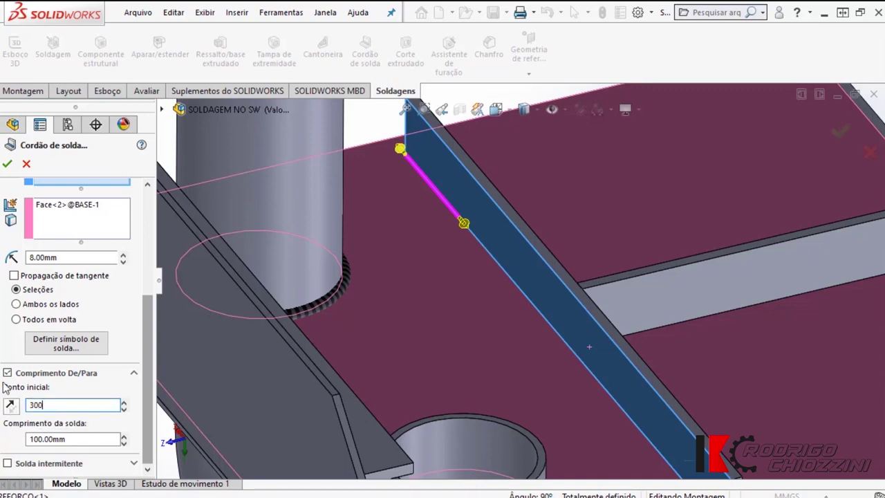
pyautogui.press('Return')
# Step: Change the start point to 250 mm and create the 8 mm bead
pyautogui.moveTo(484, 276)
pyautogui.mouseDown(button='middle')
pyautogui.moveTo(527, 322)
pyautogui.moveTo(530, 283)
pyautogui.mouseUp(button='middle')
pyautogui.scroll(-5, 535, 289)
pyautogui.scroll(3, 535, 289)
pyautogui.scroll(-3, 498, 237)
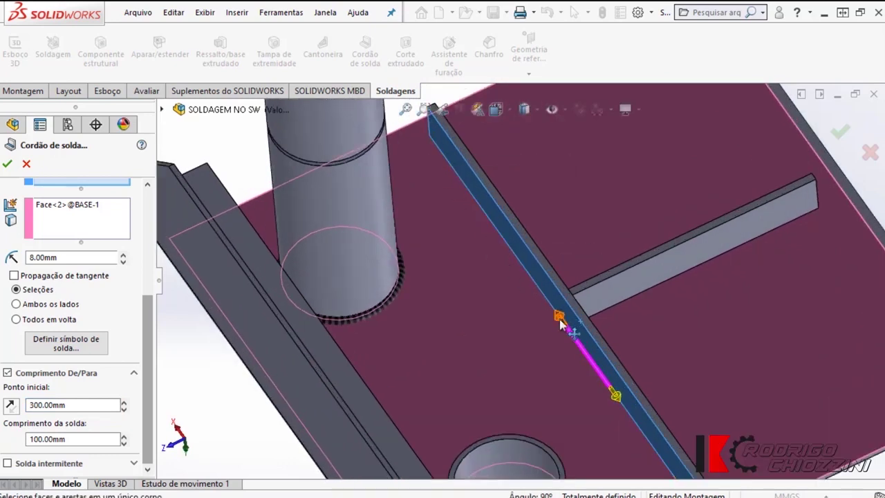
pyautogui.scroll(-3, 557, 314)
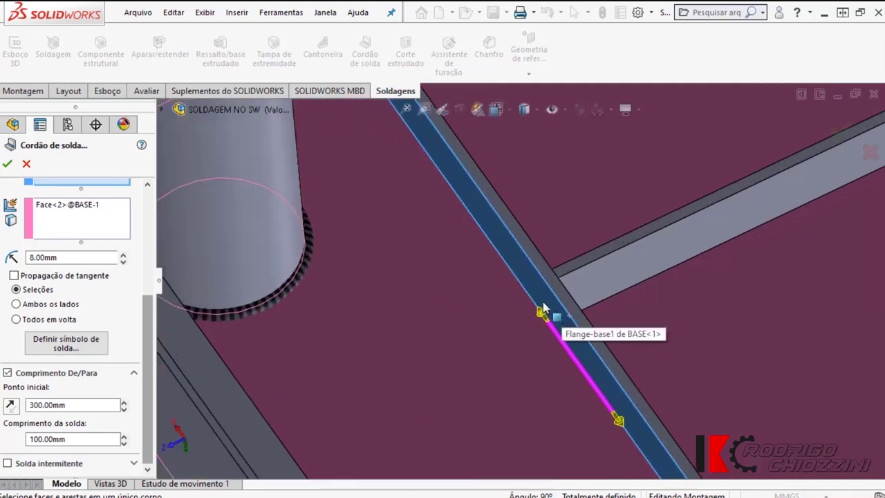
pyautogui.scroll(2, 543, 308)
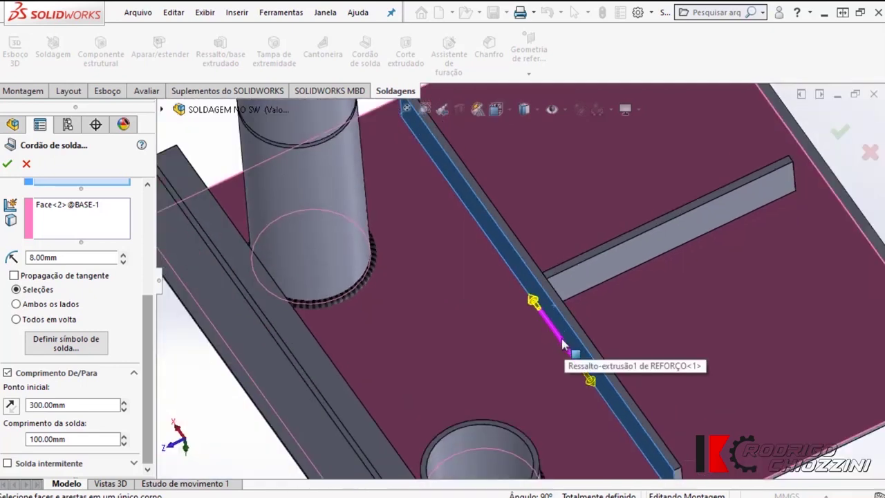
pyautogui.doubleClick(82, 405)
pyautogui.write('250')
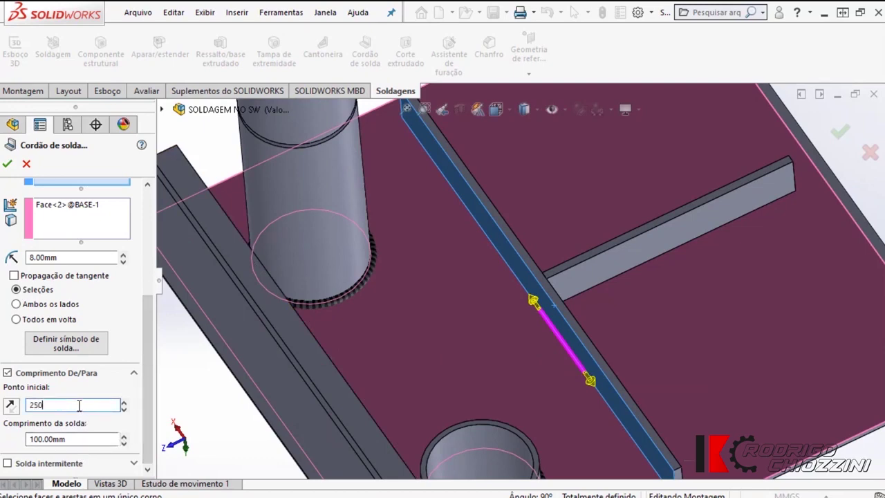
pyautogui.press('Return')
pyautogui.moveTo(373, 338)
pyautogui.mouseDown(button='middle')
pyautogui.moveTo(490, 321)
pyautogui.moveTo(135, 302)
pyautogui.mouseUp(button='middle')
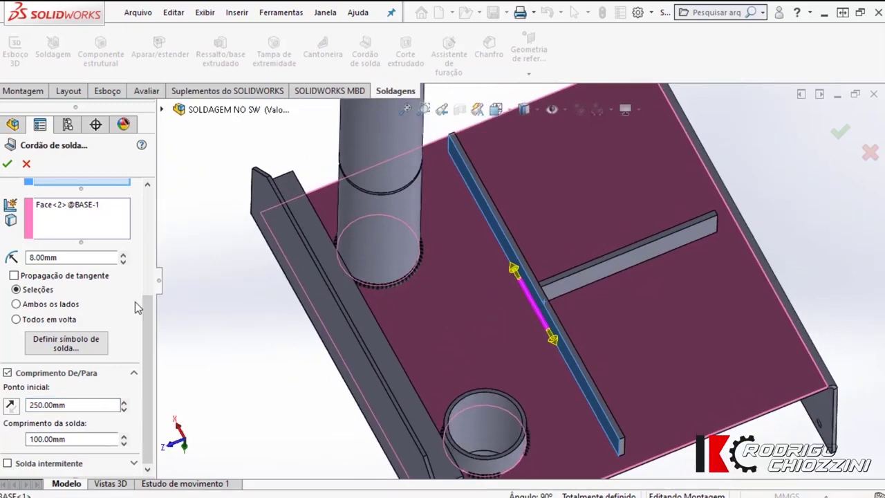
pyautogui.click(6, 163)
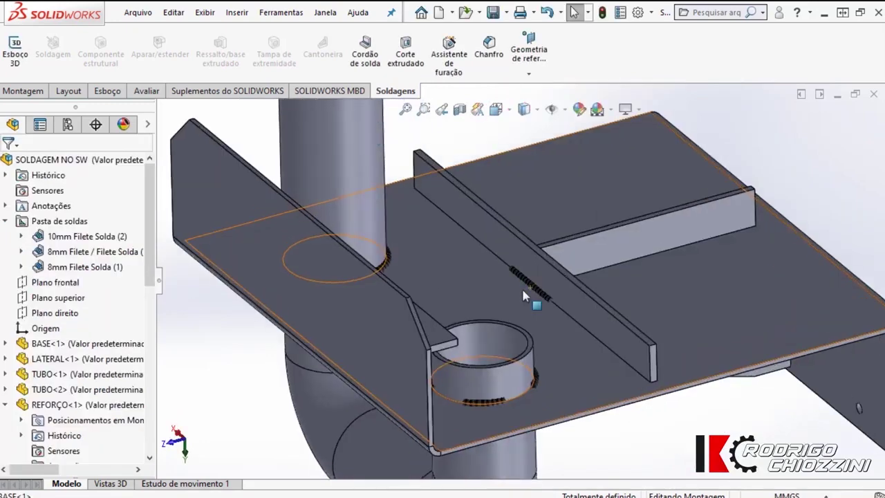
pyautogui.moveTo(528, 297)
pyautogui.mouseDown(button='middle')
pyautogui.moveTo(491, 252)
pyautogui.moveTo(451, 302)
pyautogui.mouseUp(button='middle')
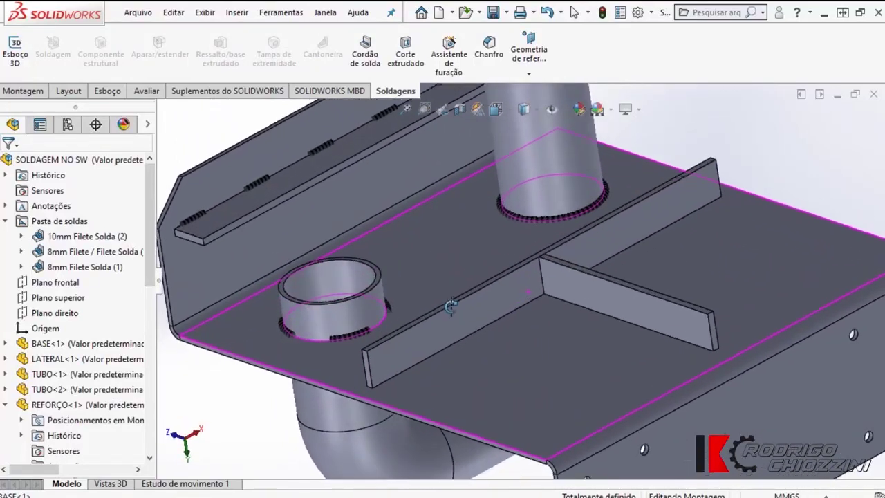
pyautogui.scroll(-3, 526, 296)
pyautogui.scroll(-2, 531, 291)
pyautogui.scroll(-2, 531, 284)
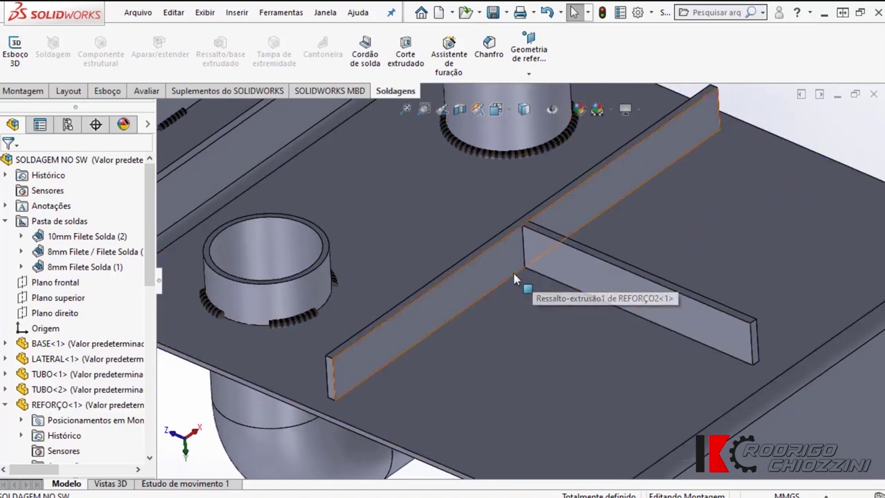
pyautogui.scroll(-2, 516, 282)
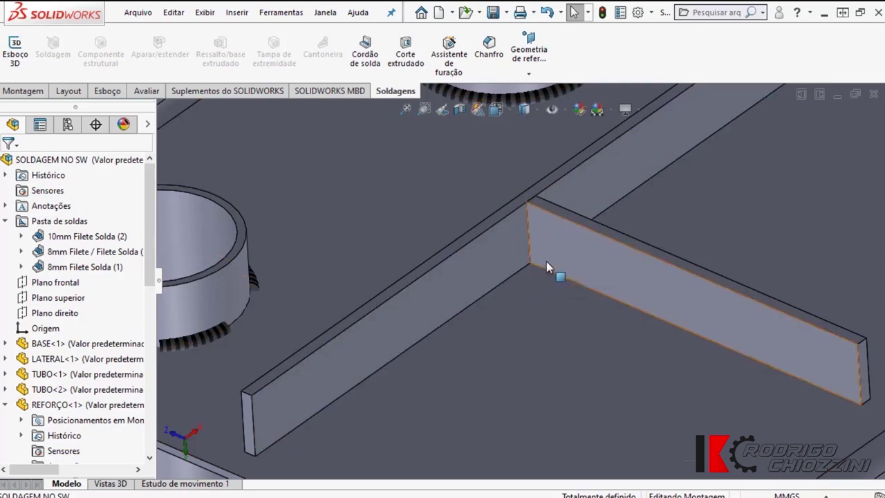
pyautogui.scroll(3, 540, 284)
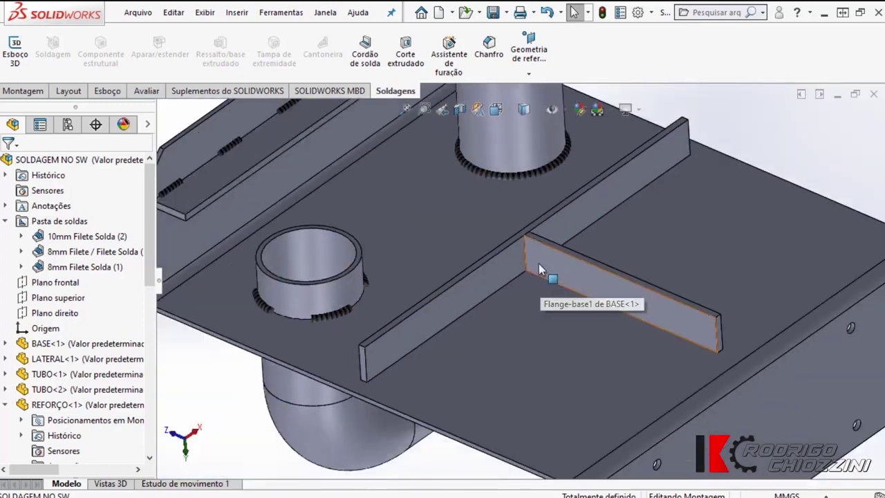
pyautogui.scroll(-2, 538, 273)
pyautogui.scroll(-2, 515, 304)
pyautogui.scroll(3, 515, 294)
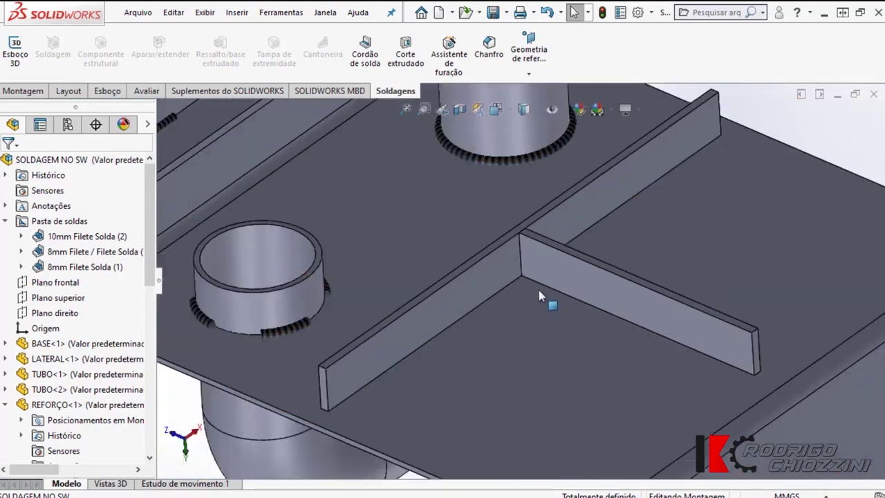
pyautogui.scroll(-3, 537, 286)
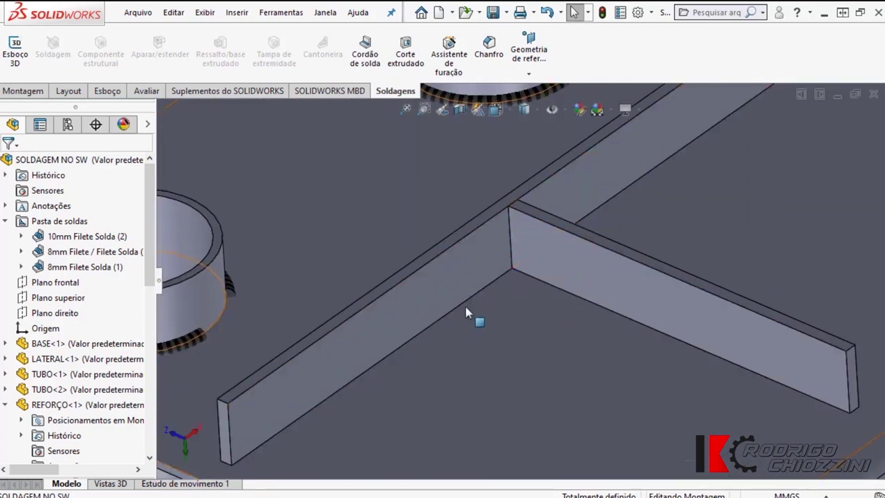
pyautogui.moveTo(515, 287); pyautogui.dragTo(504, 271, button='middle')
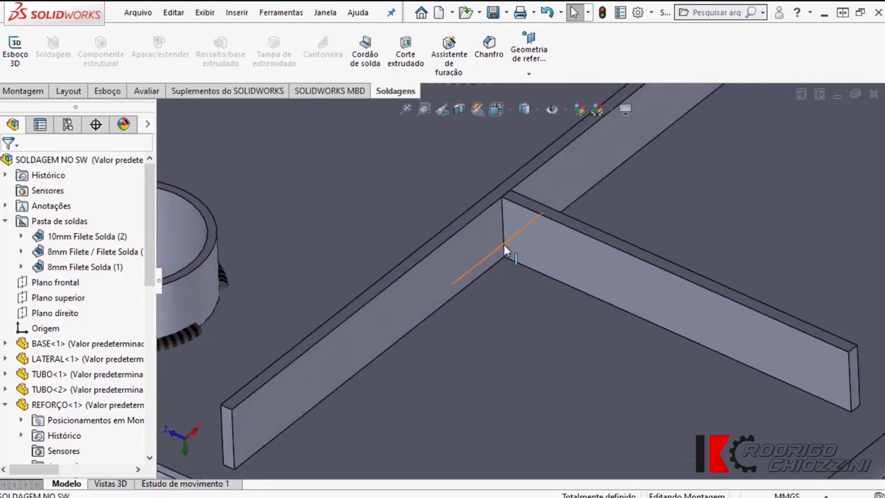
# Step: Add a 10 mm weld bead on the corner edge where the two ribs meet
pyautogui.click(368, 55)
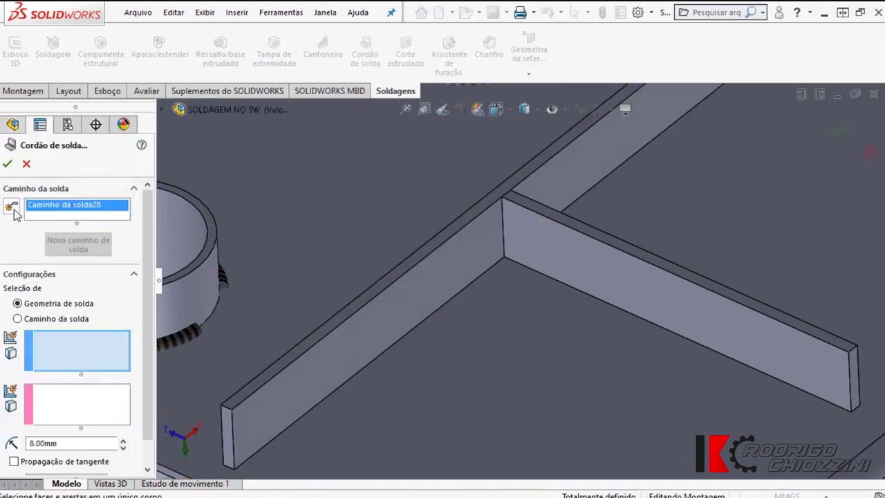
pyautogui.scroll(-2, 508, 257)
pyautogui.scroll(-1, 511, 250)
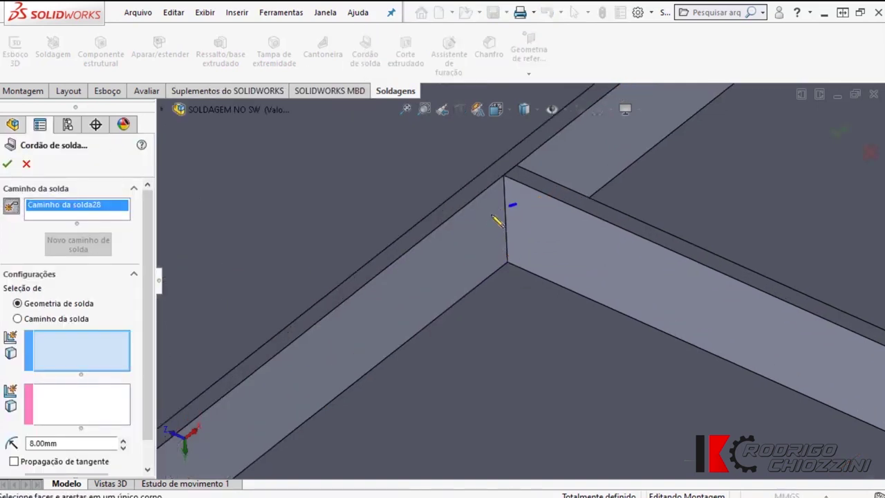
pyautogui.click(507, 217)
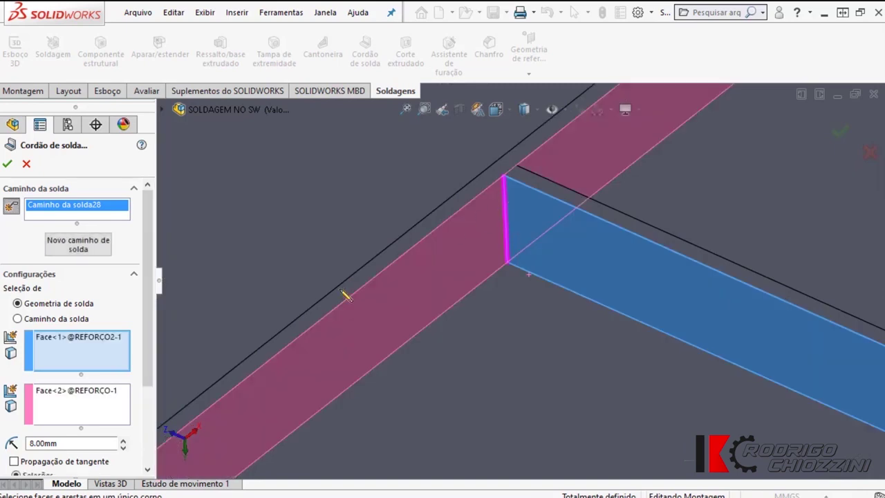
pyautogui.moveTo(72, 443); pyautogui.dragTo(29, 444)
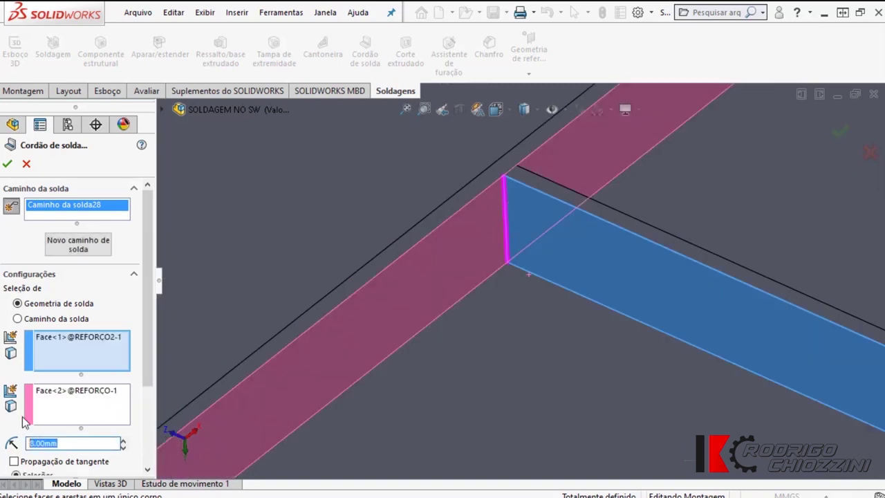
pyautogui.write('10')
pyautogui.press('Return')
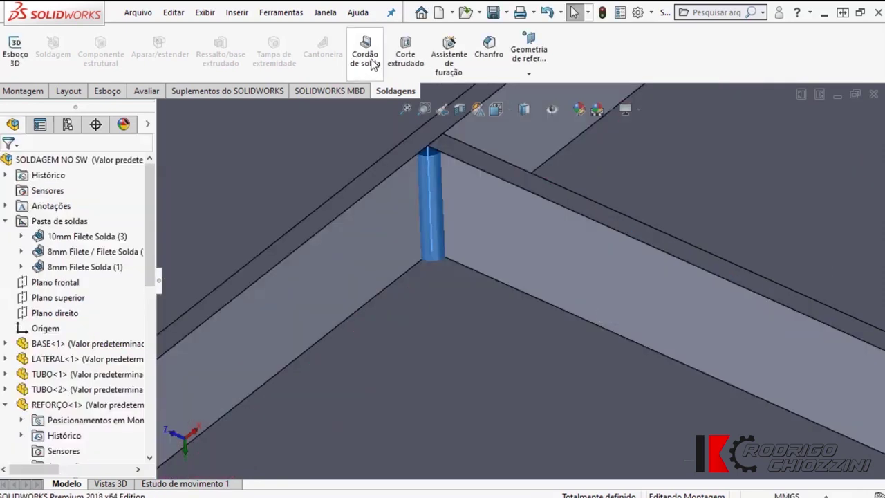
# Step: Start another weld bead on the edge where the short rib meets the plate
pyautogui.click(368, 59)
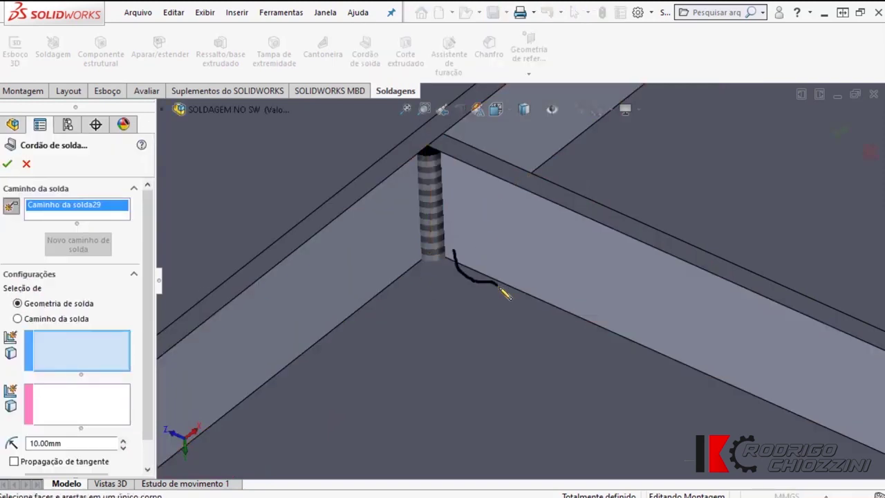
pyautogui.click(473, 283)
pyautogui.scroll(3, 484, 277)
pyautogui.scroll(-2, 142, 415)
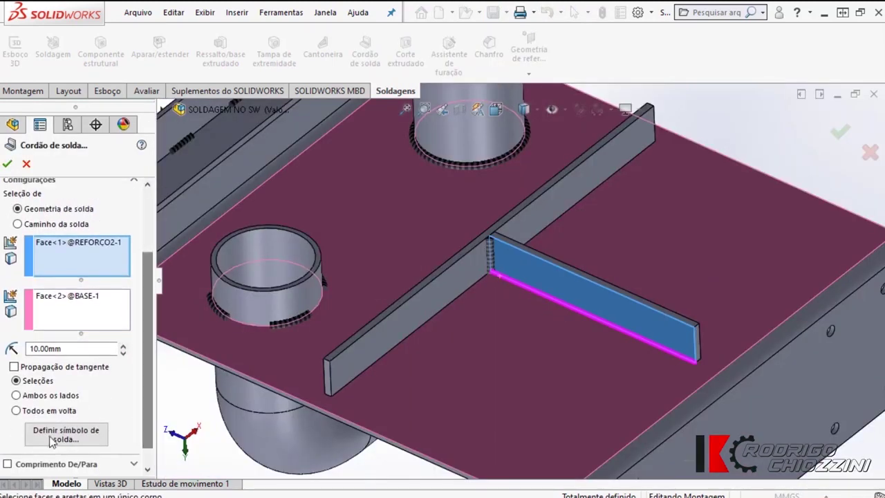
pyautogui.scroll(-1, 141, 415)
pyautogui.scroll(-2, 572, 295)
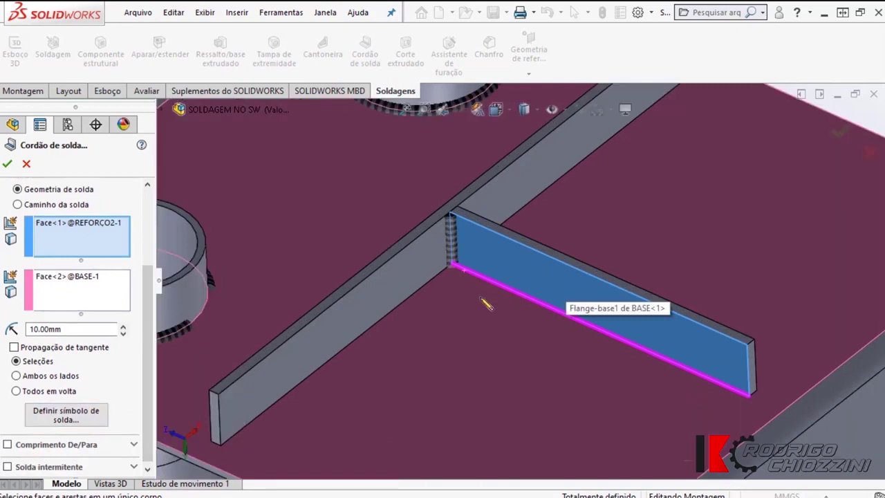
pyautogui.scroll(-1, 470, 278)
pyautogui.scroll(-1, 469, 274)
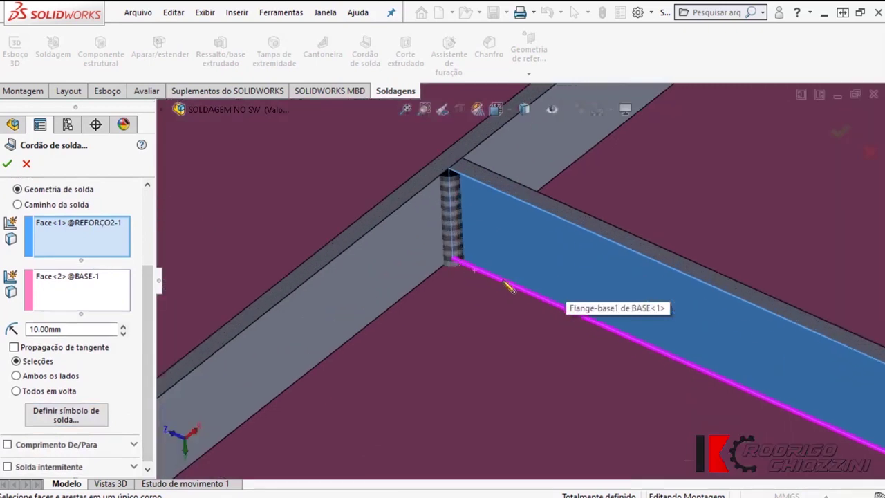
pyautogui.scroll(2, 506, 286)
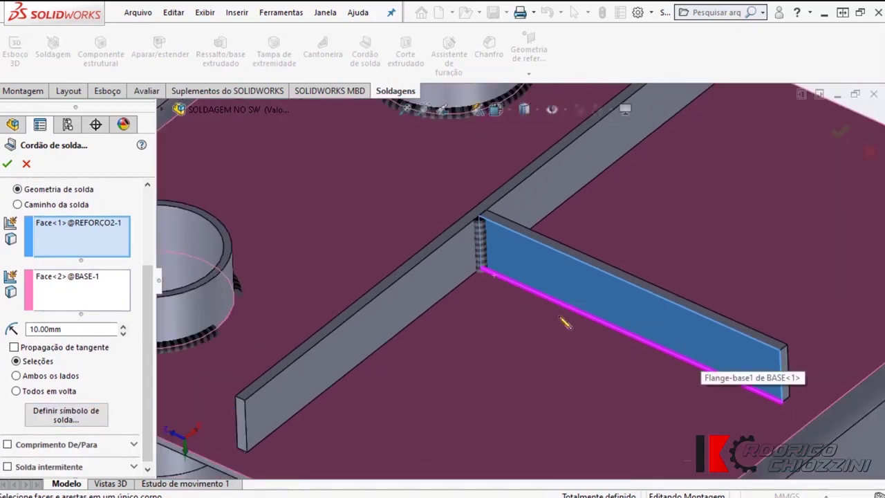
# Step: Limit it to a 50 mm length running from the rib corner and accept
pyautogui.click(8, 445)
pyautogui.scroll(-2, 148, 367)
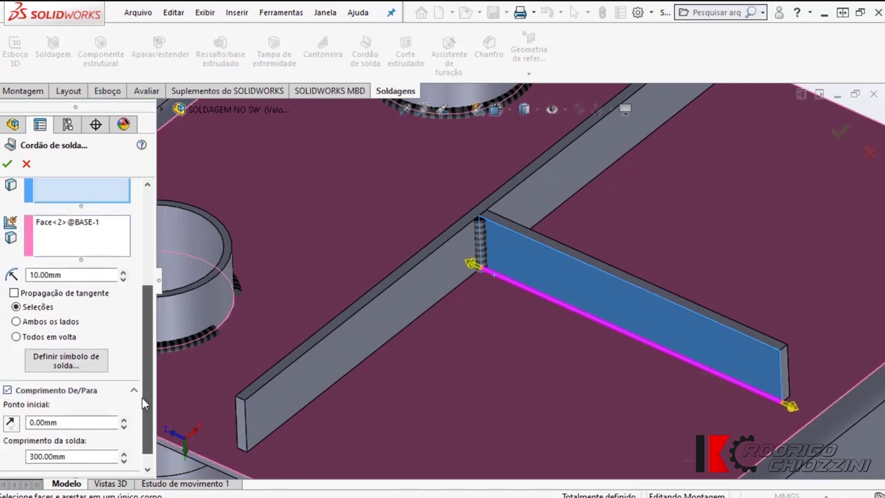
pyautogui.scroll(-2, 148, 367)
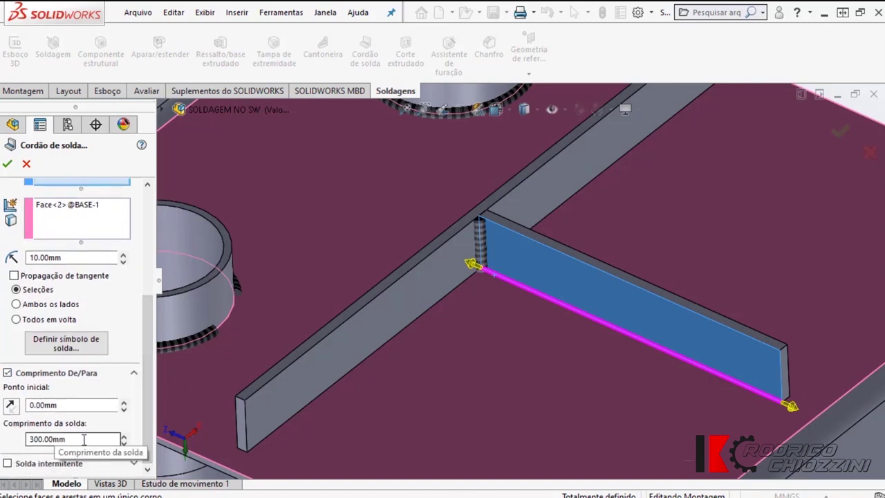
pyautogui.moveTo(82, 439); pyautogui.dragTo(35, 442)
pyautogui.write('50')
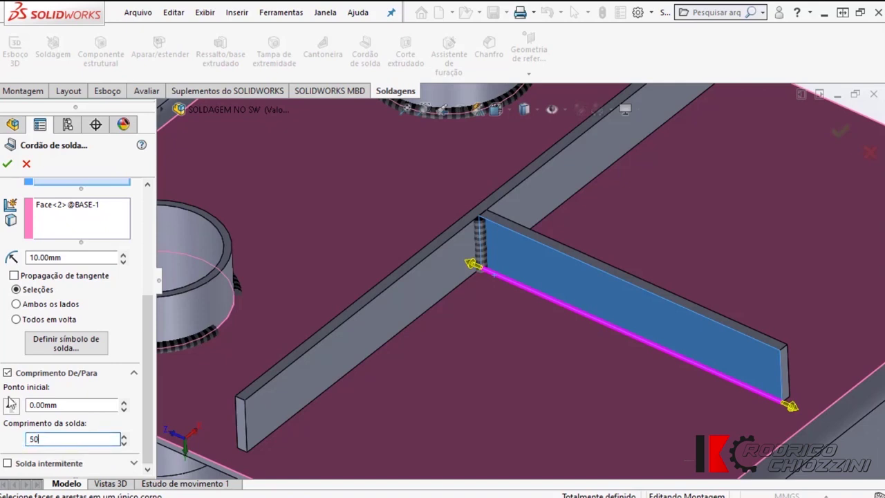
pyautogui.press('Return')
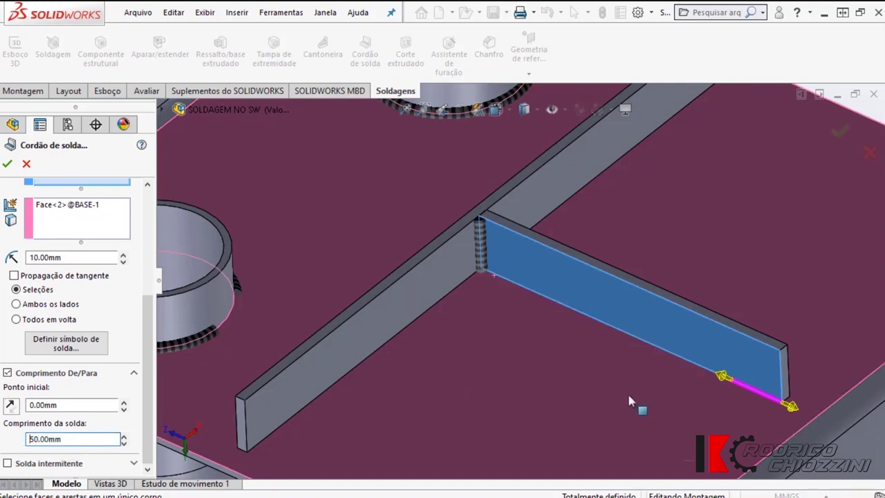
pyautogui.scroll(-1, 730, 397)
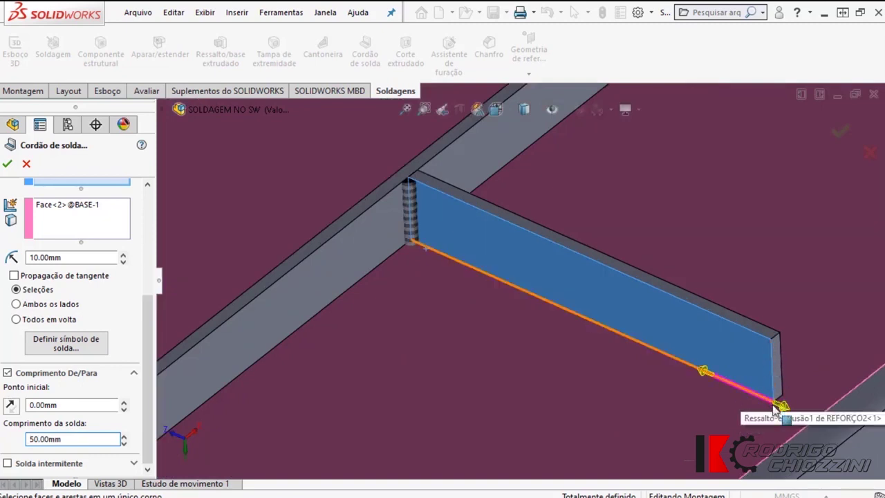
pyautogui.click(9, 407)
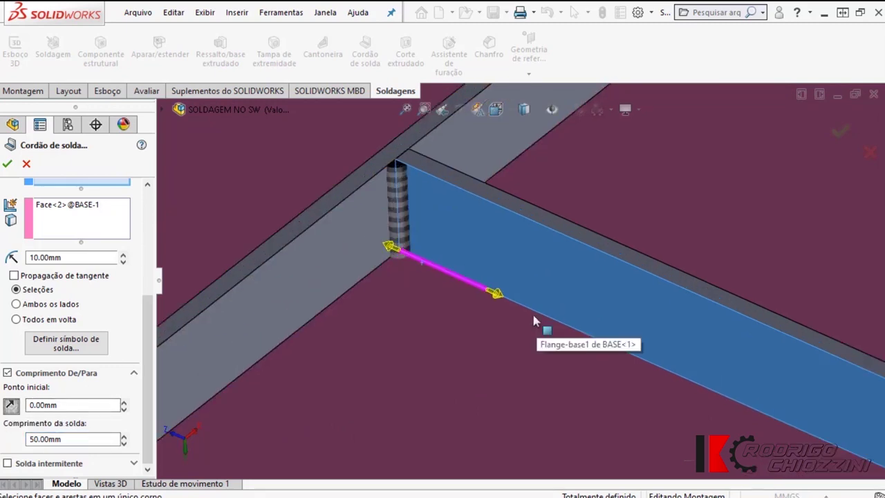
pyautogui.press('Return')
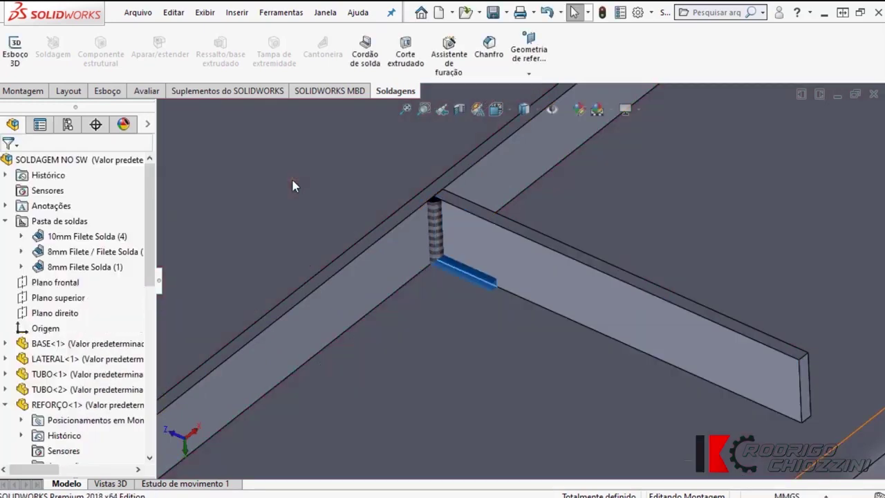
# Step: Start a weld bead on the rib and base plate faces at the T-junction
pyautogui.scroll(3, 473, 281)
pyautogui.scroll(-2, 475, 285)
pyautogui.moveTo(480, 285)
pyautogui.mouseDown(button='middle')
pyautogui.moveTo(498, 292)
pyautogui.moveTo(429, 265)
pyautogui.mouseUp(button='middle')
pyautogui.moveTo(470, 305)
pyautogui.mouseDown(button='middle')
pyautogui.moveTo(441, 283)
pyautogui.moveTo(449, 280)
pyautogui.mouseUp(button='middle')
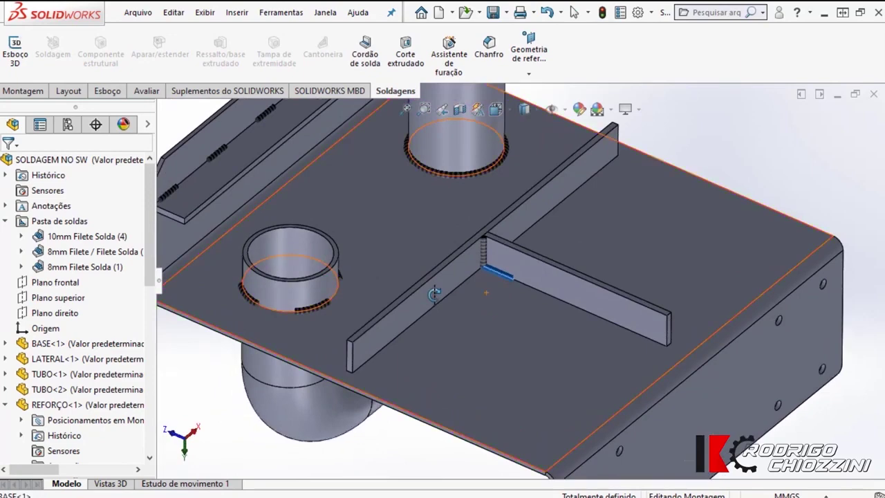
pyautogui.click(349, 54)
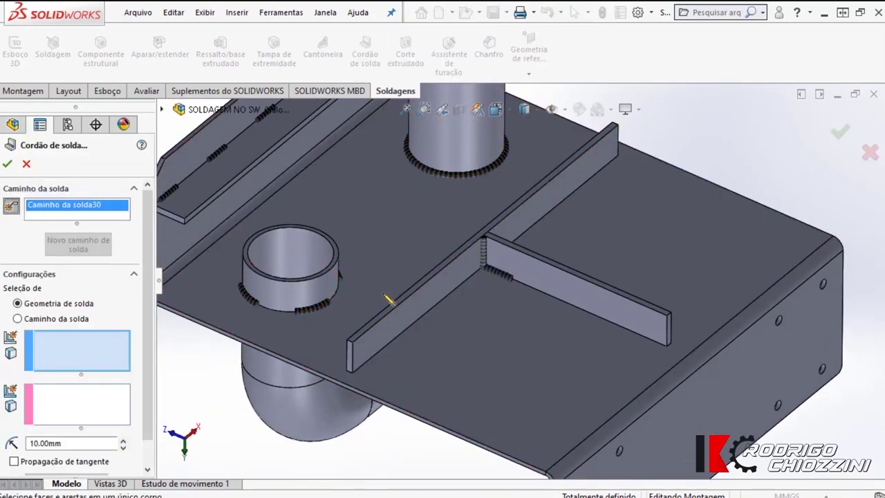
pyautogui.scroll(-2, 484, 312)
pyautogui.scroll(-2, 456, 271)
pyautogui.moveTo(450, 253); pyautogui.dragTo(429, 299)
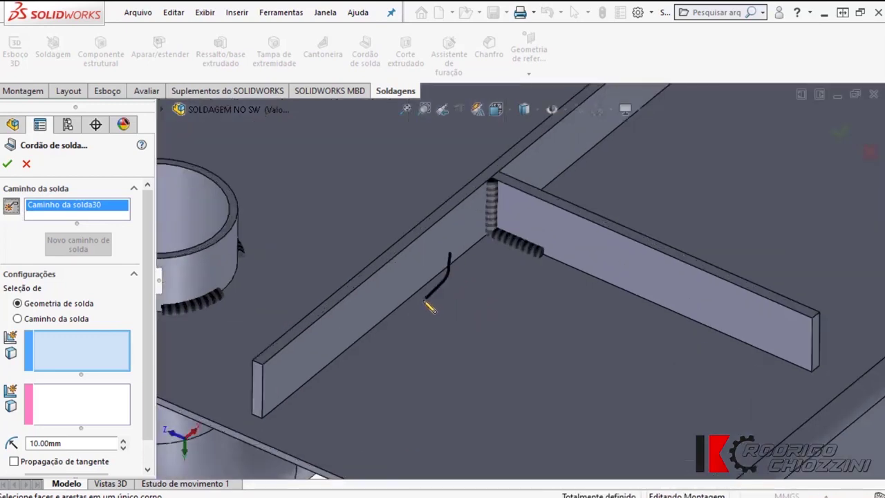
pyautogui.scroll(-2, 118, 393)
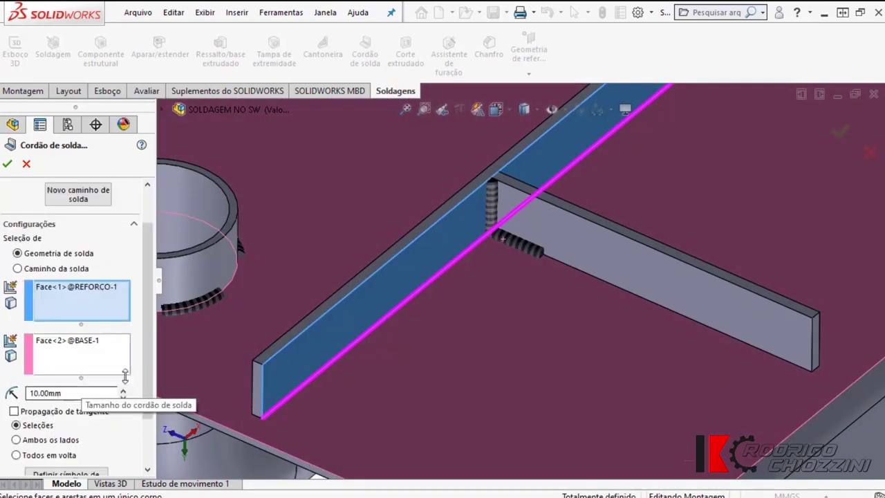
pyautogui.scroll(-1, 138, 415)
pyautogui.scroll(-2, 146, 420)
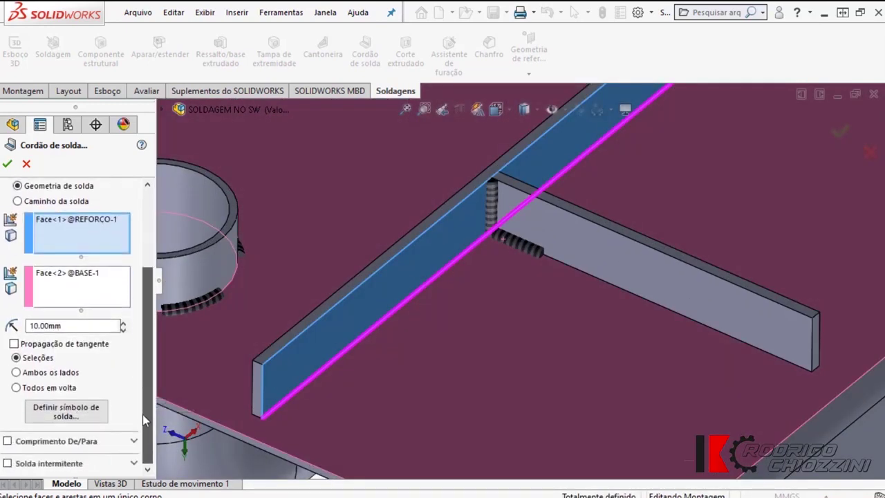
# Step: Limit the bead to a 50 mm from/to length, reversed, starting at 300 mm
pyautogui.click(8, 441)
pyautogui.scroll(-3, 148, 408)
pyautogui.click(22, 443)
pyautogui.write('50')
pyautogui.press('Return')
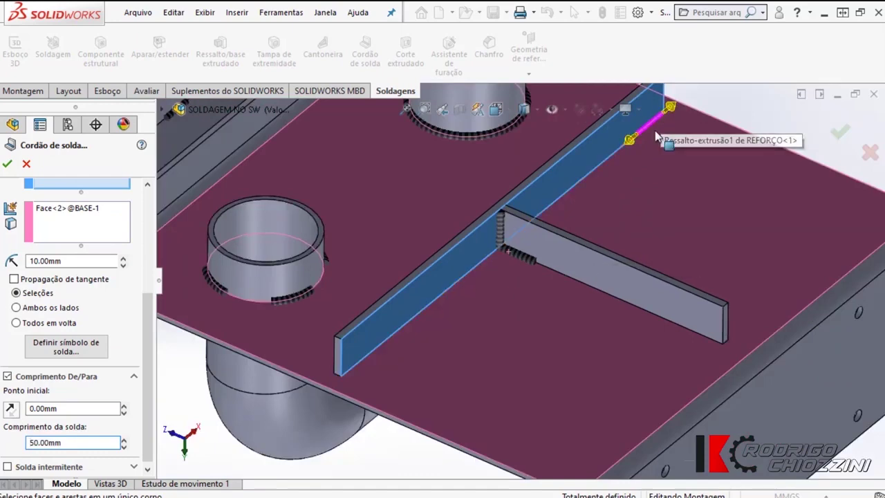
pyautogui.scroll(3, 632, 134)
pyautogui.scroll(-2, 613, 180)
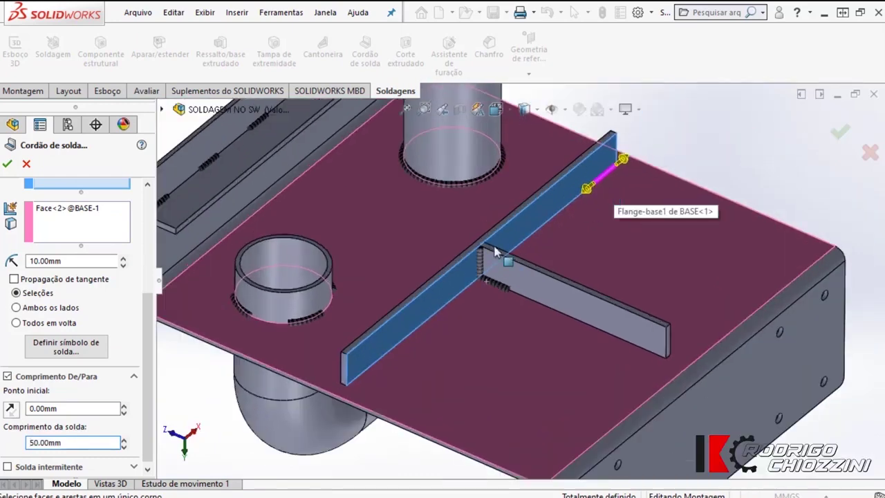
pyautogui.click(10, 409)
pyautogui.scroll(-2, 363, 377)
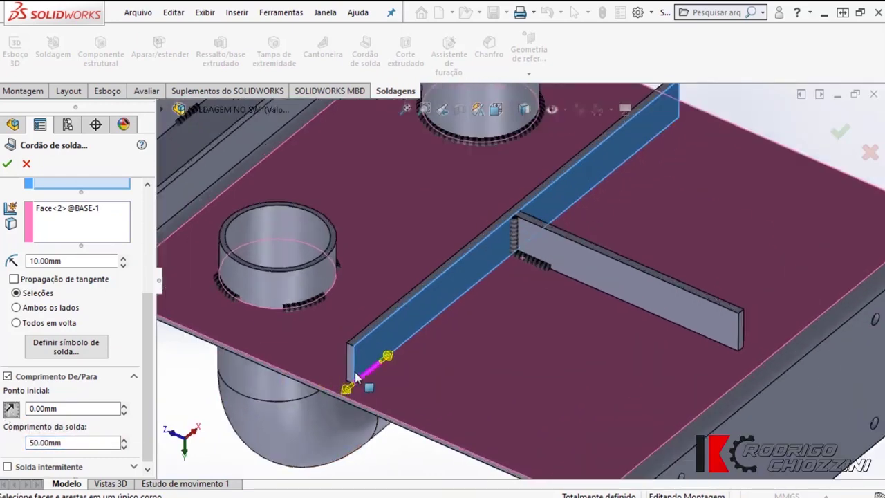
pyautogui.moveTo(75, 409); pyautogui.dragTo(27, 409)
pyautogui.write('300')
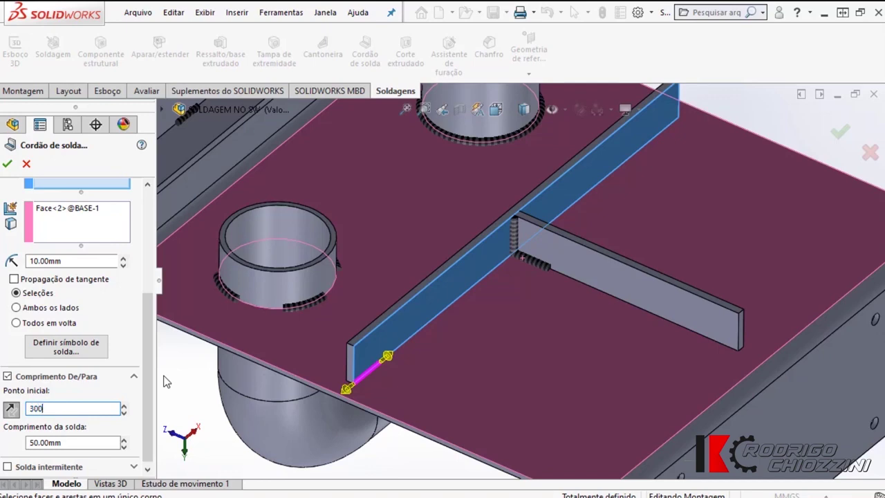
pyautogui.press('Return')
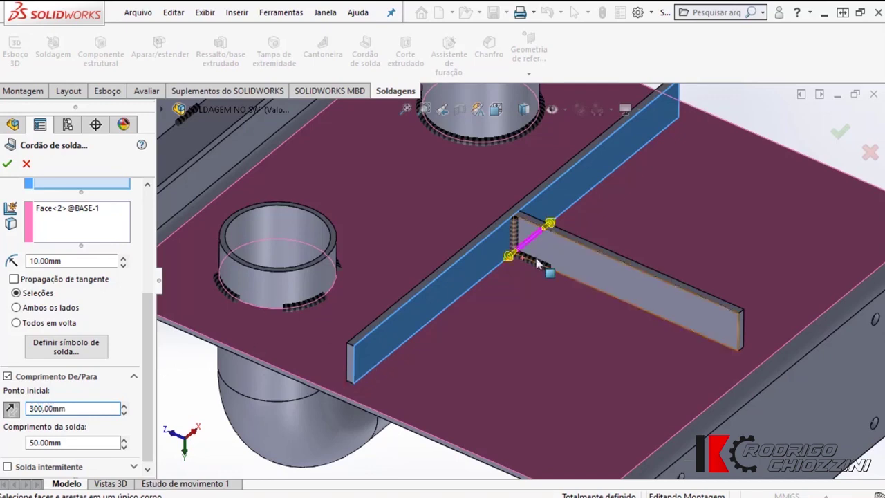
# Step: Adjust the start point to 250 mm and the length to 44 mm, then create the bead
pyautogui.scroll(-3, 533, 260)
pyautogui.scroll(-3, 484, 291)
pyautogui.scroll(-2, 532, 275)
pyautogui.scroll(-2, 577, 220)
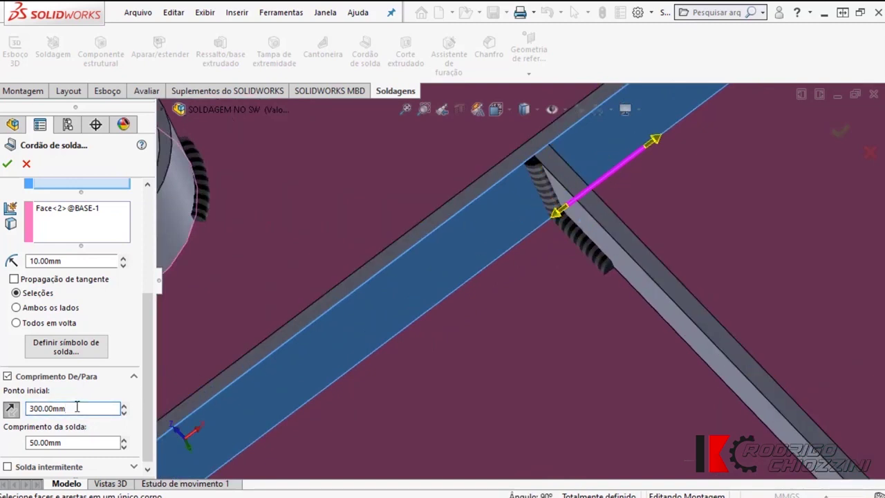
pyautogui.write('-50')
pyautogui.press('Return')
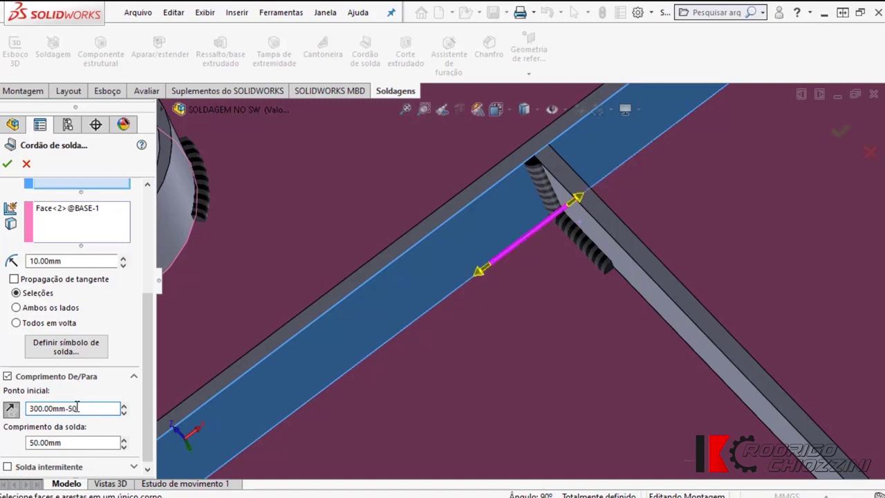
pyautogui.scroll(3, 562, 207)
pyautogui.scroll(-3, 532, 200)
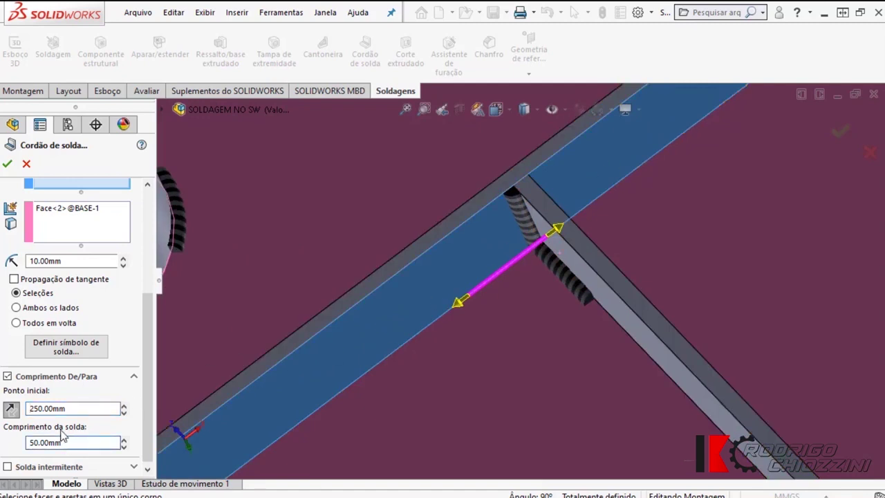
pyautogui.click(73, 443)
pyautogui.write('-8')
pyautogui.write('44')
pyautogui.press('Return')
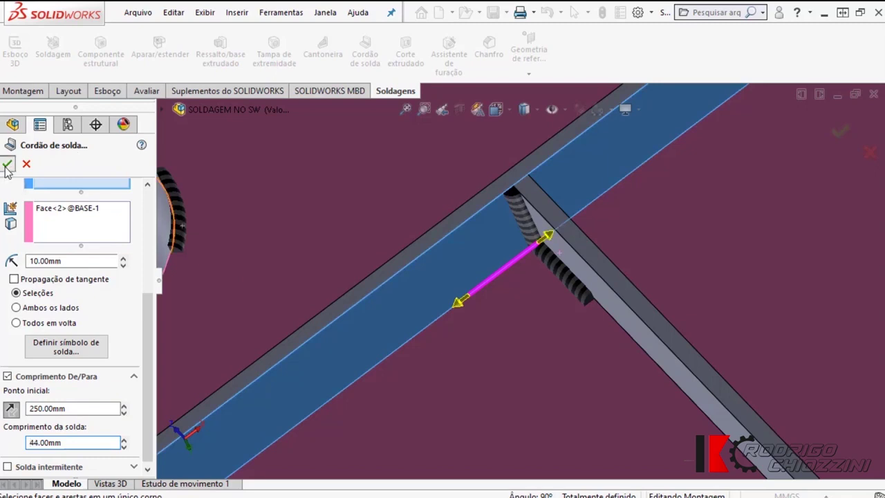
pyautogui.click(7, 165)
pyautogui.moveTo(543, 256)
pyautogui.mouseDown(button='middle')
pyautogui.moveTo(518, 292)
pyautogui.moveTo(529, 324)
pyautogui.mouseUp(button='middle')
pyautogui.scroll(3, 518, 289)
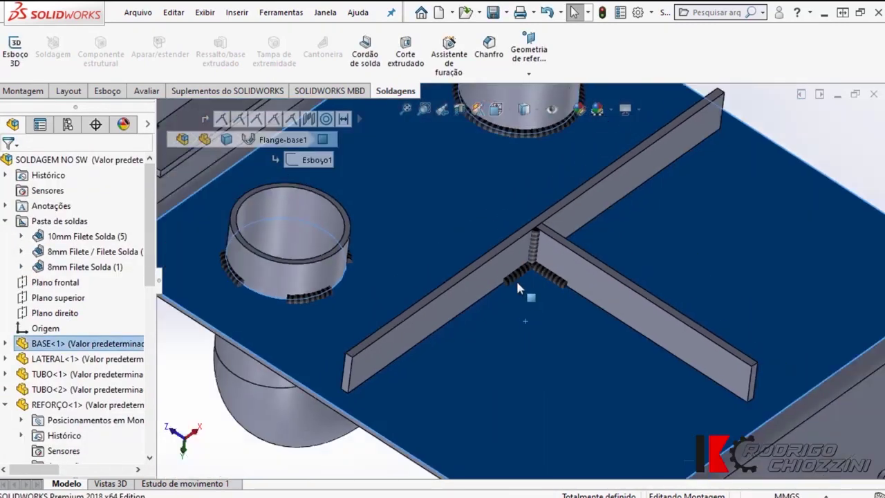
# Step: Start a weld bead on the base plate and the rib's other face
pyautogui.scroll(2, 519, 289)
pyautogui.moveTo(523, 292)
pyautogui.mouseDown(button='middle')
pyautogui.moveTo(512, 304)
pyautogui.moveTo(525, 297)
pyautogui.mouseUp(button='middle')
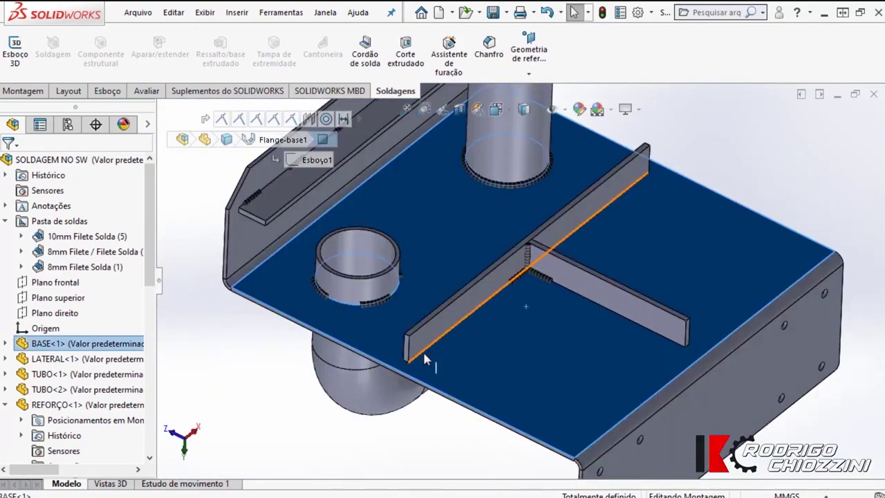
pyautogui.scroll(-3, 428, 345)
pyautogui.moveTo(465, 332); pyautogui.dragTo(475, 286, button='middle')
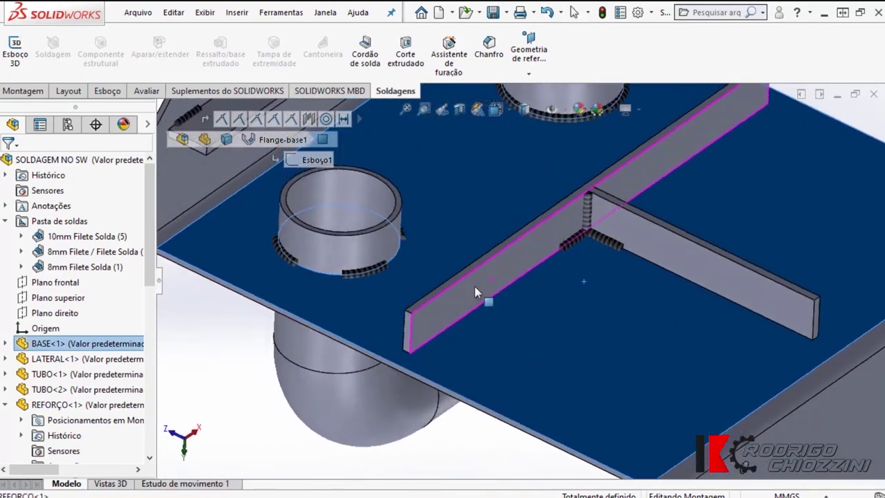
pyautogui.scroll(3, 433, 346)
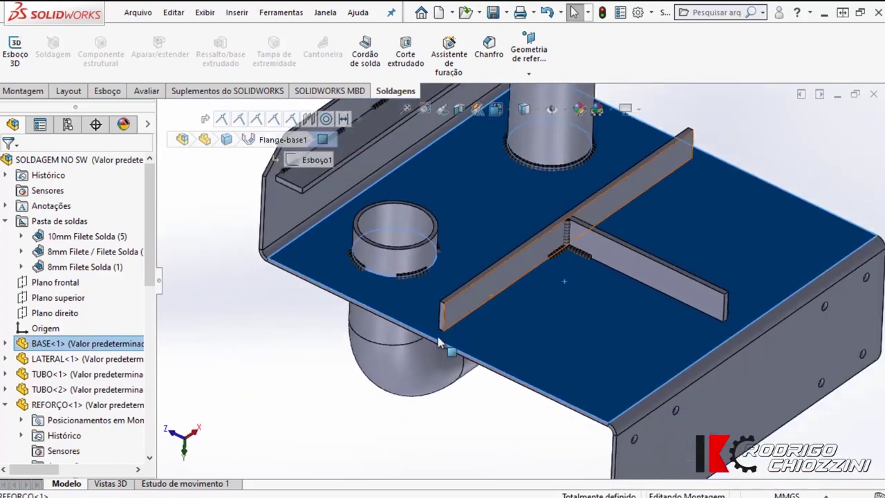
pyautogui.click(365, 52)
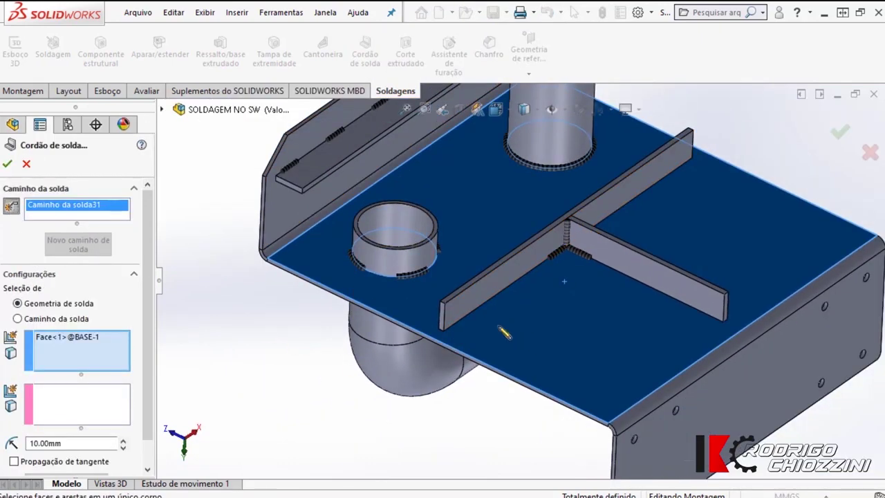
pyautogui.scroll(-3, 504, 334)
pyautogui.click(465, 280)
# Step: Limit it to a 50 mm from/to length and create the 10 mm bead
pyautogui.click(68, 446)
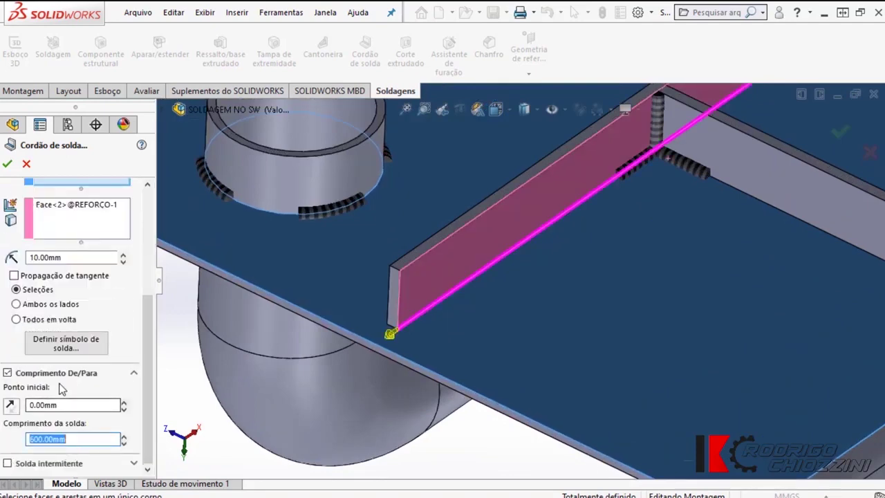
pyautogui.press('Return')
pyautogui.scroll(3, 533, 311)
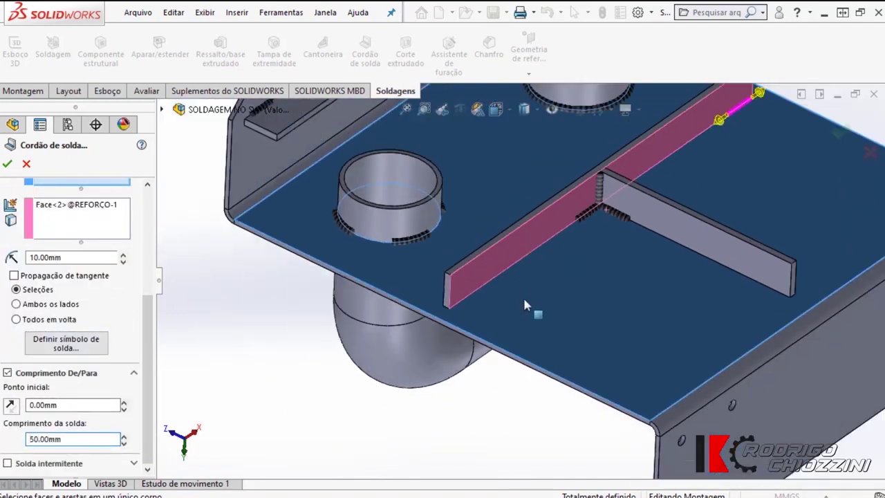
pyautogui.scroll(3, 518, 280)
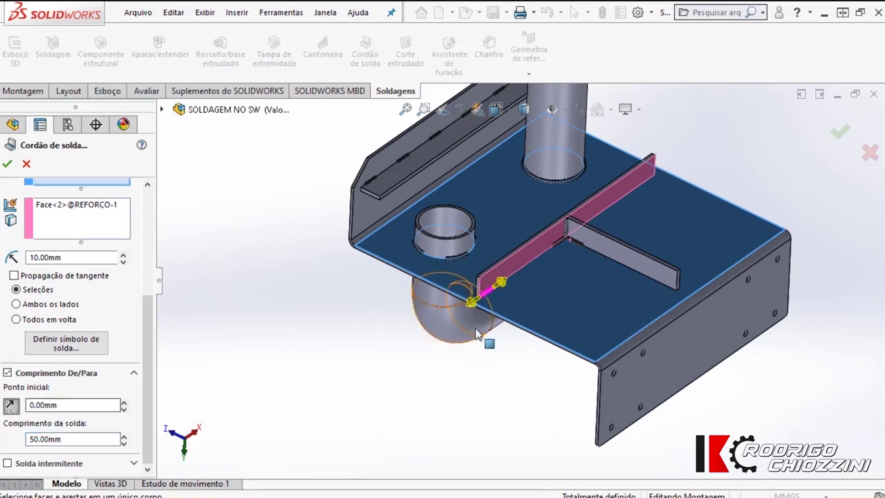
pyautogui.scroll(-2, 477, 297)
pyautogui.scroll(-2, 521, 249)
pyautogui.scroll(-2, 508, 253)
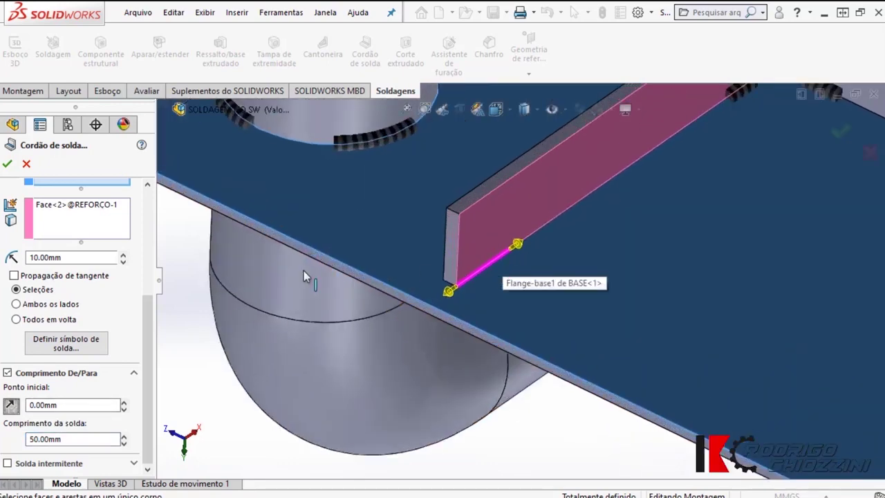
pyautogui.press('Return')
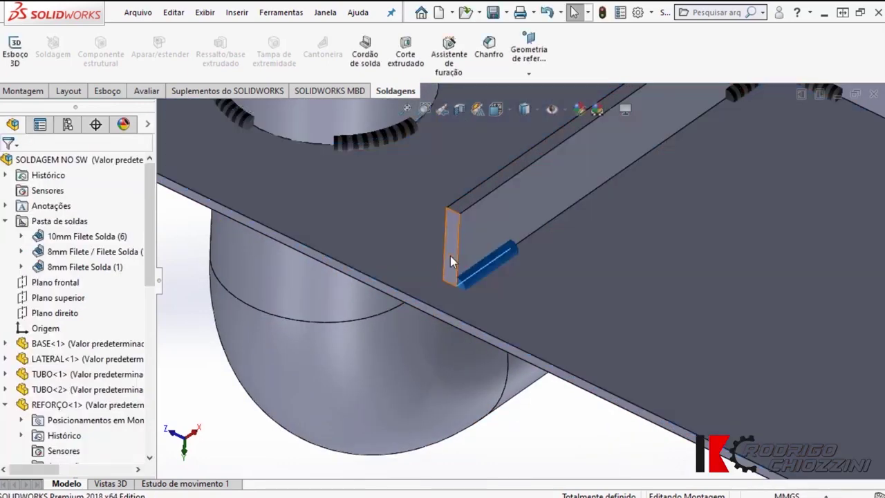
pyautogui.scroll(4, 546, 249)
pyautogui.moveTo(548, 227); pyautogui.dragTo(540, 250, button='middle')
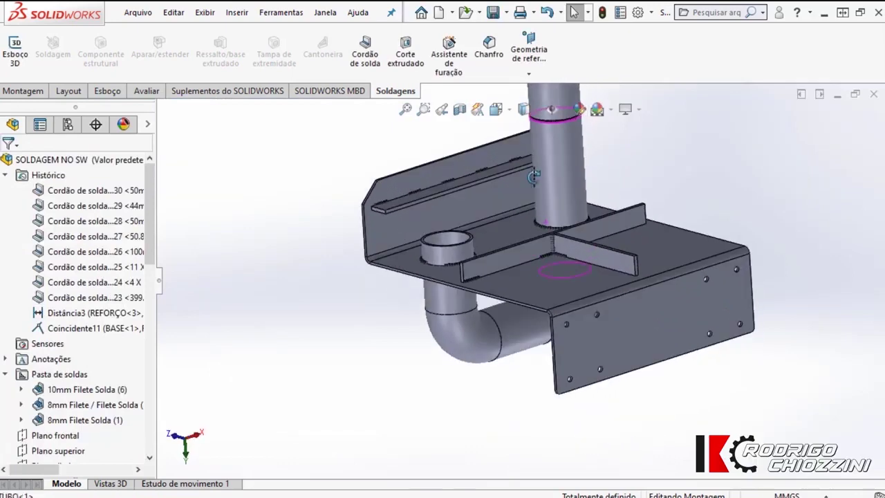
# Step: Orbit and zoom to the groove between the two parts and begin a new Weld Bead
pyautogui.scroll(-2, 540, 245)
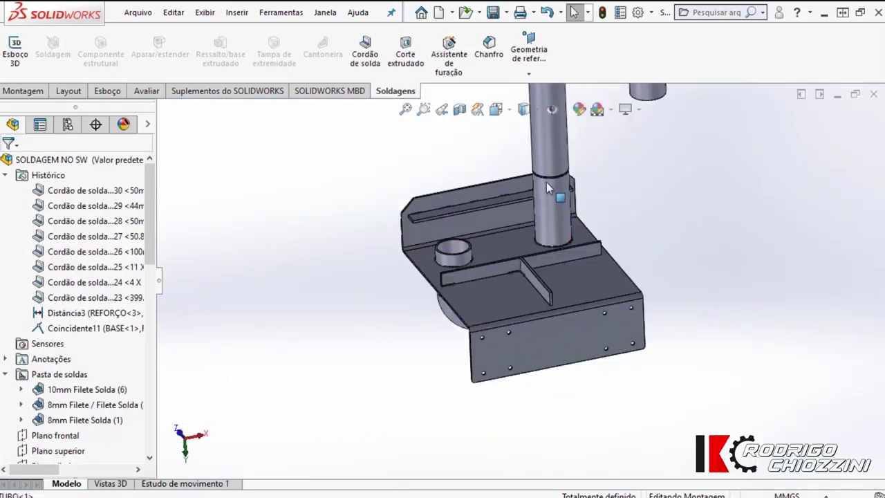
pyautogui.scroll(-2, 543, 201)
pyautogui.scroll(-2, 543, 201)
pyautogui.scroll(-2, 537, 240)
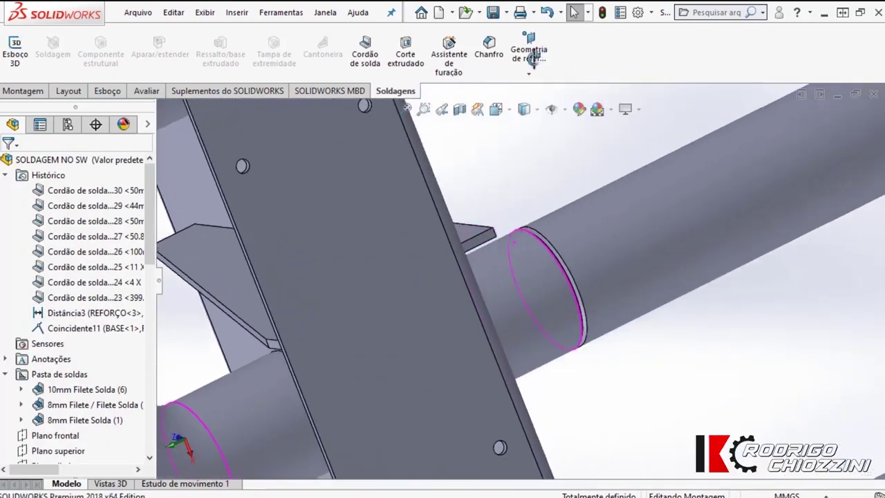
pyautogui.moveTo(514, 242); pyautogui.dragTo(533, 202, button='middle')
pyautogui.scroll(-2, 528, 246)
pyautogui.moveTo(528, 246)
pyautogui.mouseDown(button='middle')
pyautogui.moveTo(533, 207)
pyautogui.moveTo(526, 227)
pyautogui.mouseUp(button='middle')
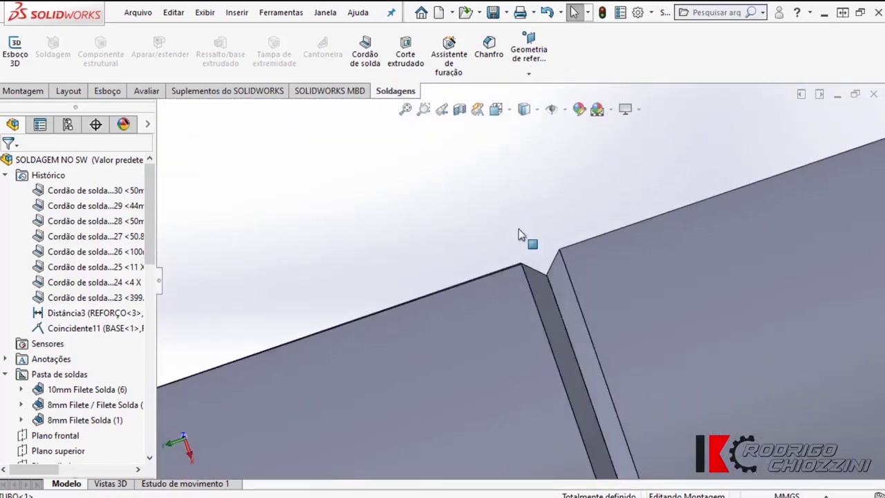
pyautogui.click(371, 66)
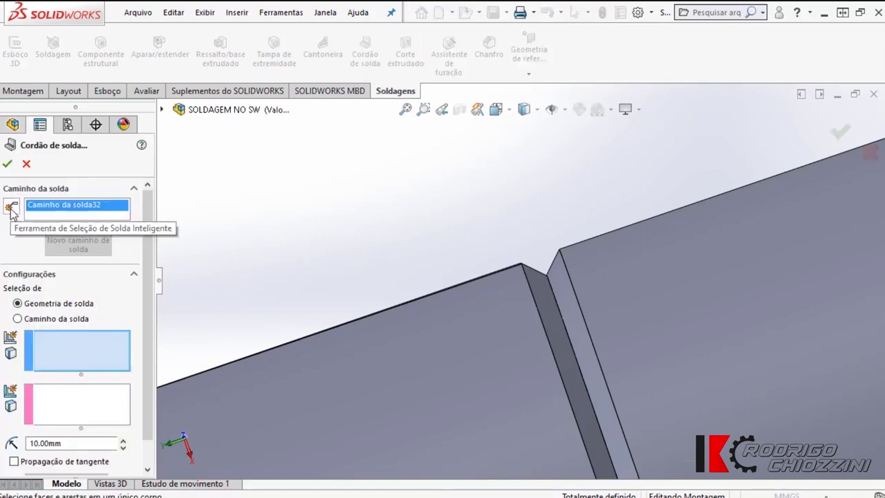
# Step: Pick the TUBO-1 and TUBO-2 faces and accept a 7 mm fillet weld bead between them
pyautogui.scroll(-2, 553, 291)
pyautogui.scroll(-3, 555, 286)
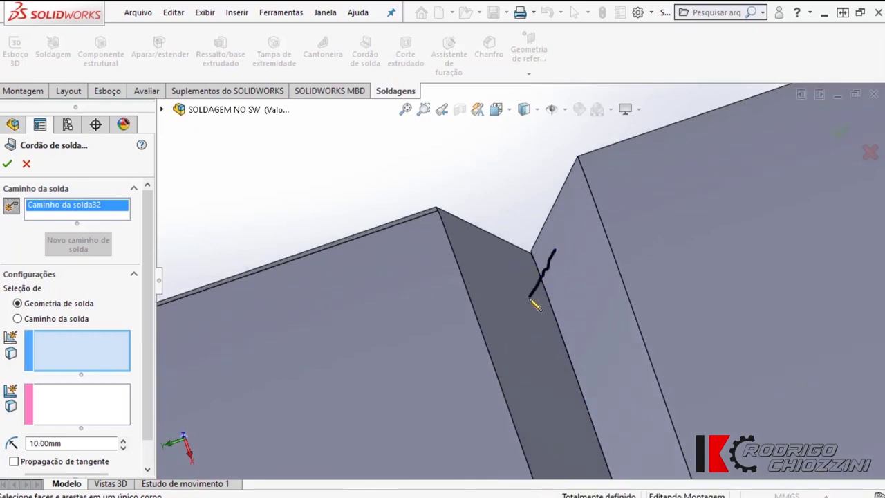
pyautogui.moveTo(531, 300); pyautogui.dragTo(527, 297)
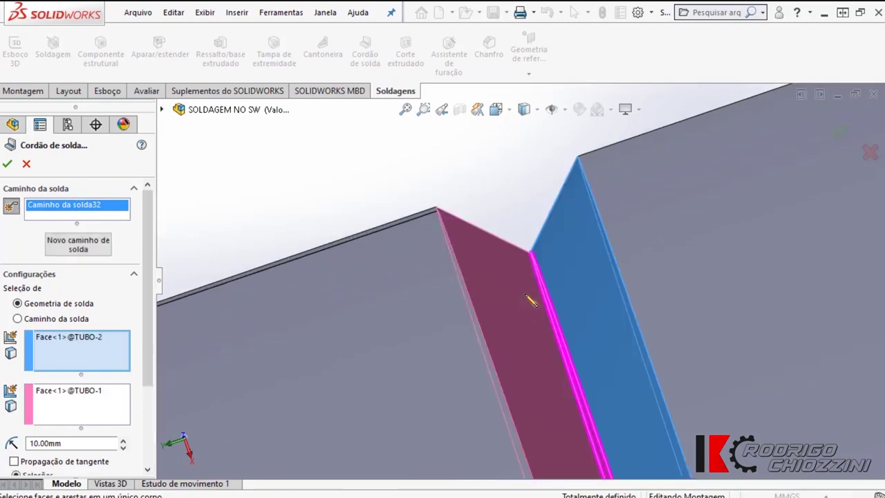
pyautogui.moveTo(520, 273); pyautogui.dragTo(526, 278, button='middle')
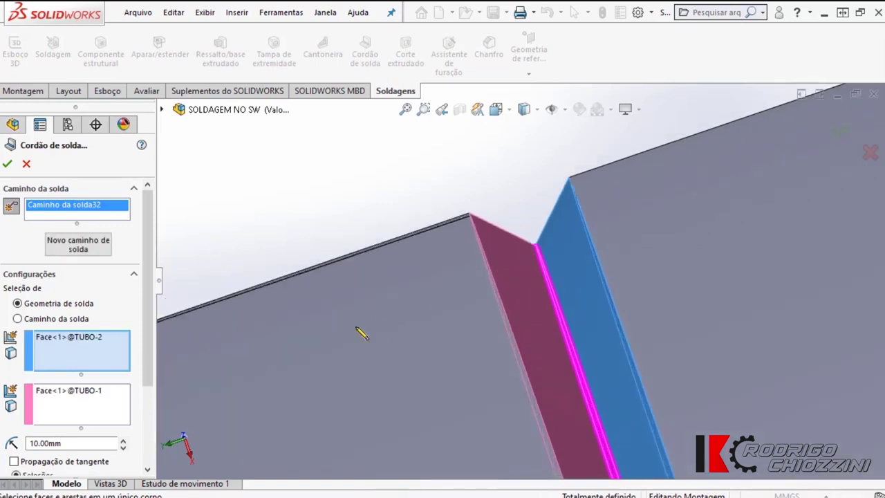
pyautogui.scroll(-5, 146, 325)
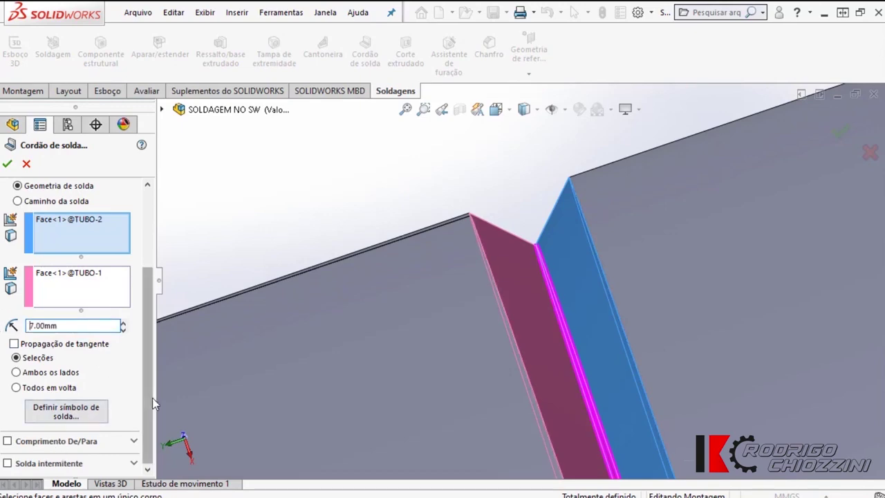
pyautogui.click(9, 166)
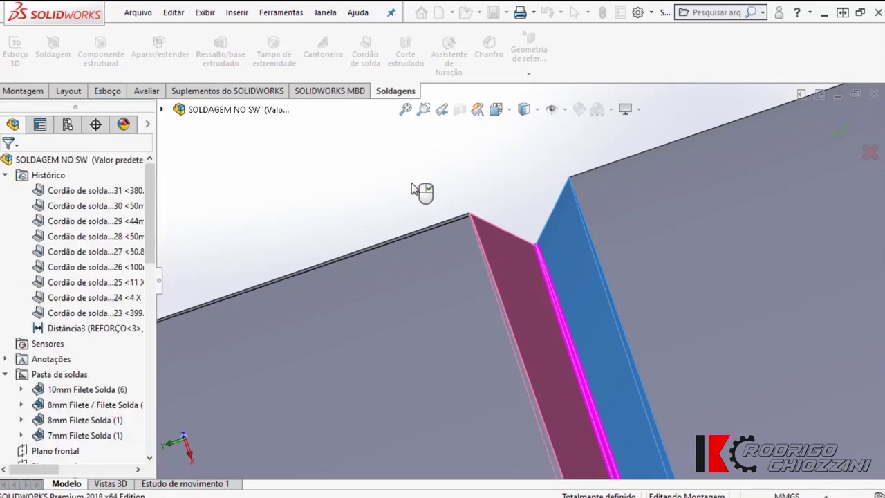
pyautogui.scroll(3, 489, 233)
pyautogui.moveTo(509, 247); pyautogui.dragTo(533, 280, button='middle')
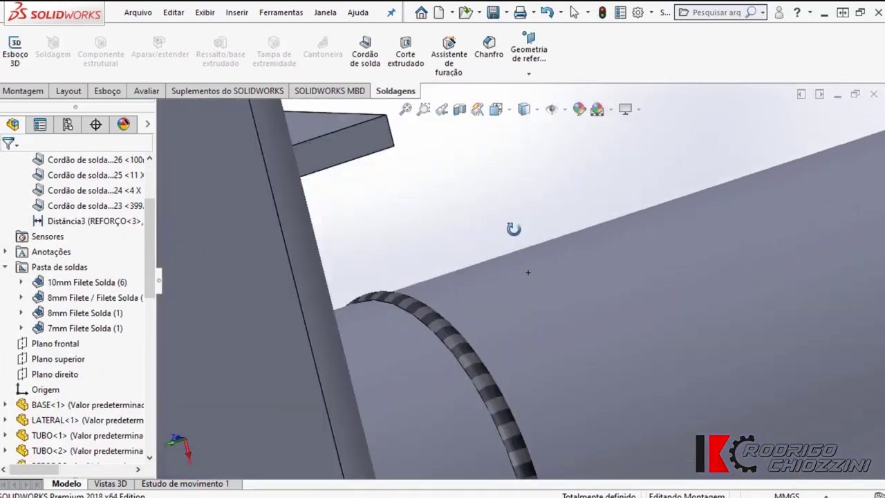
pyautogui.scroll(-2, 532, 280)
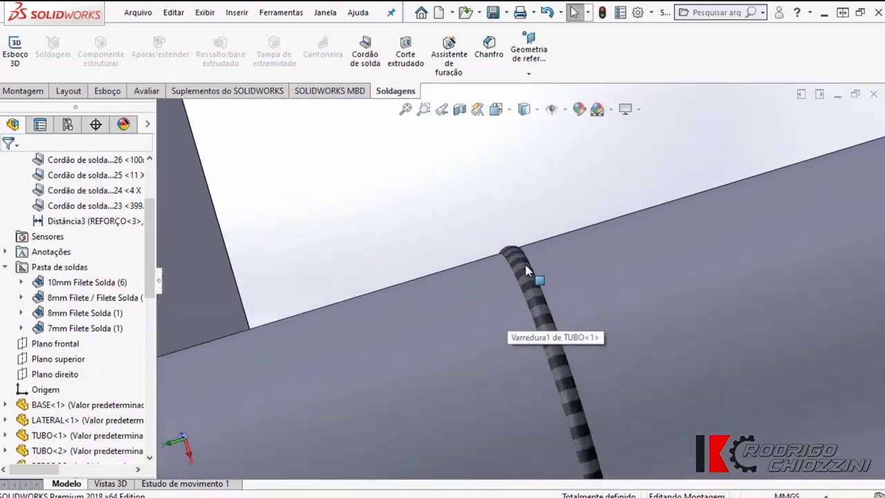
pyautogui.moveTo(533, 280); pyautogui.dragTo(558, 391, button='middle')
pyautogui.scroll(3, 559, 392)
pyautogui.moveTo(512, 415)
pyautogui.mouseDown(button='middle')
pyautogui.moveTo(446, 304)
pyautogui.moveTo(524, 380)
pyautogui.mouseUp(button='middle')
pyautogui.scroll(-2, 508, 357)
pyautogui.scroll(-2, 520, 370)
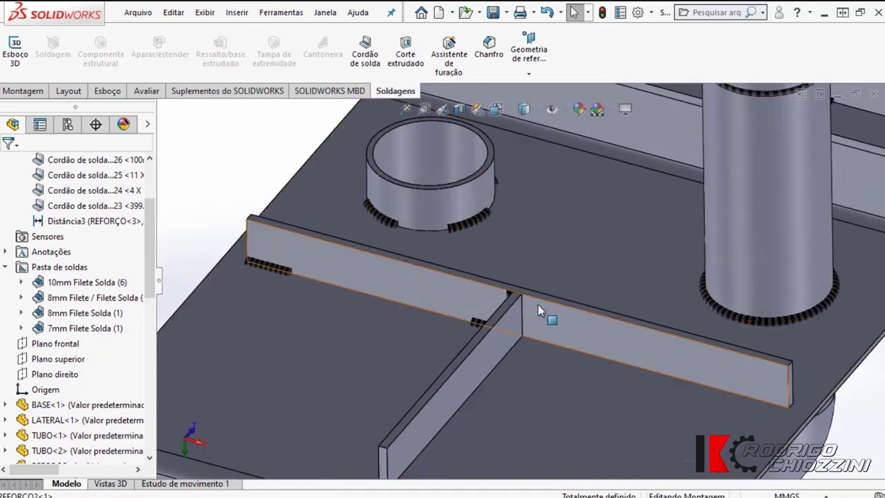
pyautogui.scroll(5, 544, 346)
pyautogui.scroll(-2, 497, 299)
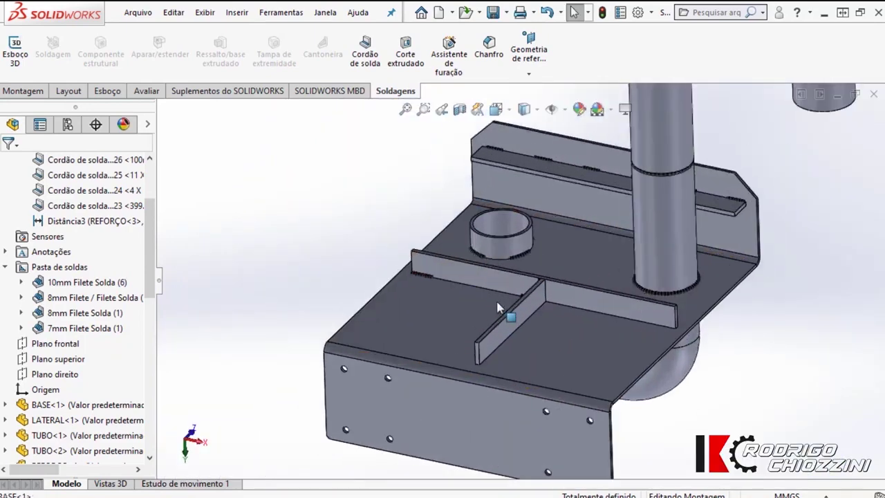
pyautogui.scroll(-3, 545, 332)
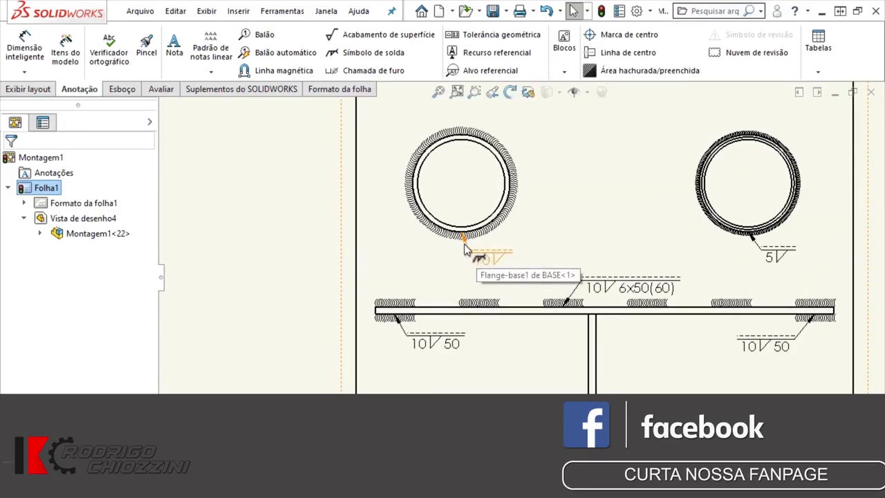
# Step: Delete Vista de desenho4 and its weld symbols from the sheet, confirming with Yes
pyautogui.scroll(2, 456, 235)
pyautogui.scroll(3, 460, 235)
pyautogui.scroll(-2, 509, 301)
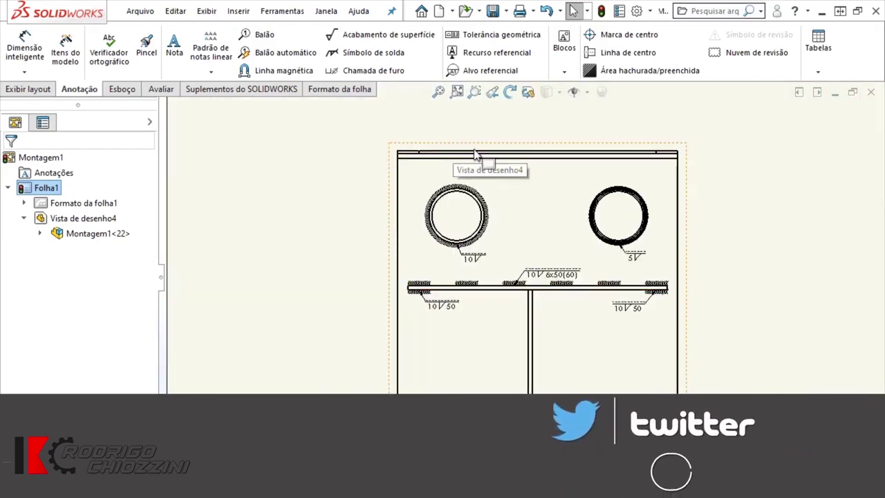
pyautogui.scroll(2, 518, 315)
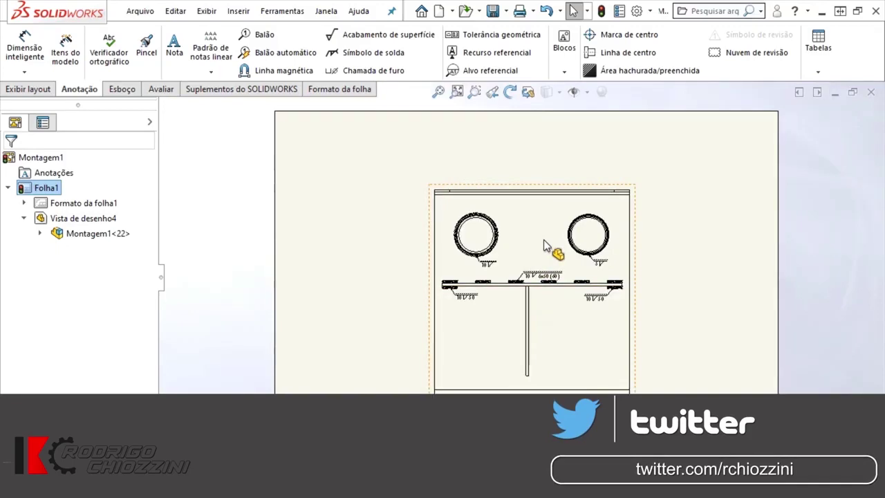
pyautogui.click(530, 194)
pyautogui.press('Delete')
pyautogui.press('Return')
pyautogui.click(28, 88)
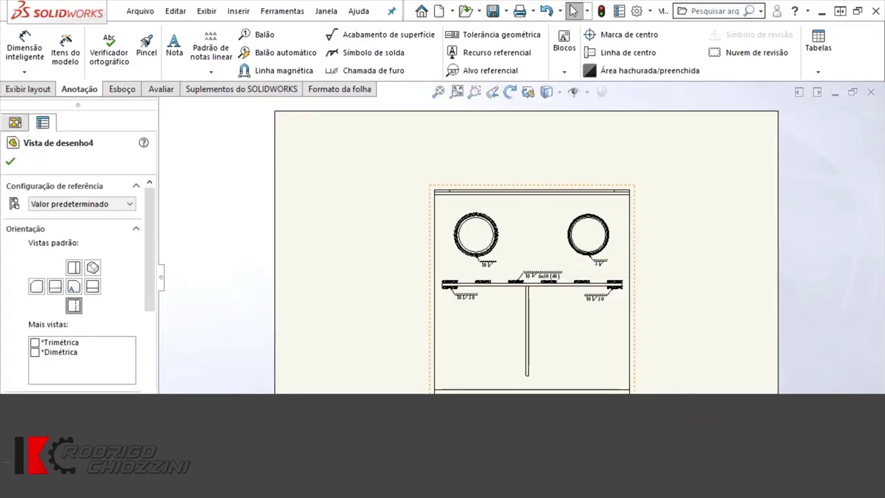
pyautogui.click(100, 137)
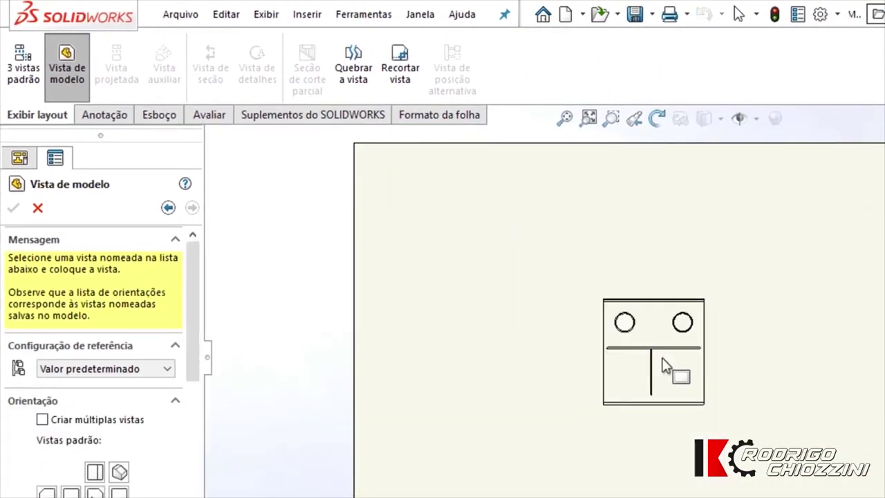
# Step: Place a new model view on the sheet with a user-defined 1:10 scale
pyautogui.click(679, 379)
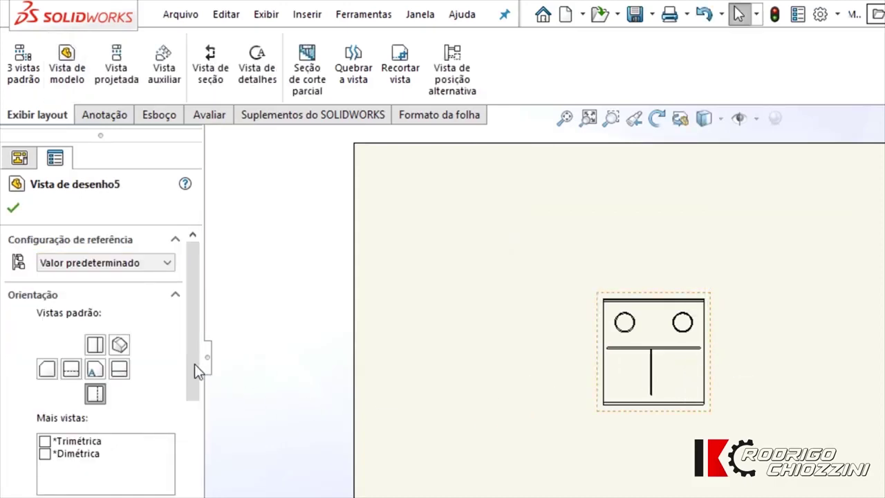
pyautogui.moveTo(192, 358); pyautogui.dragTo(197, 367)
pyautogui.click(109, 395)
pyautogui.scroll(1, 96, 276)
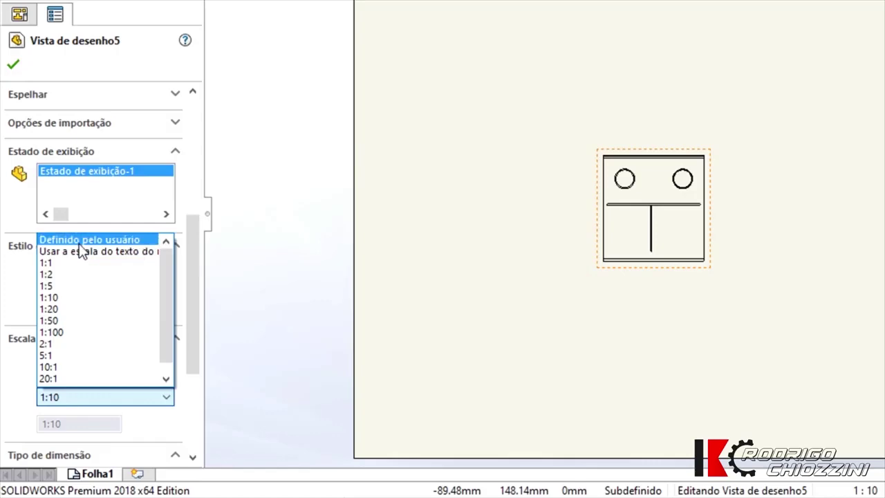
pyautogui.click(79, 242)
pyautogui.click(13, 64)
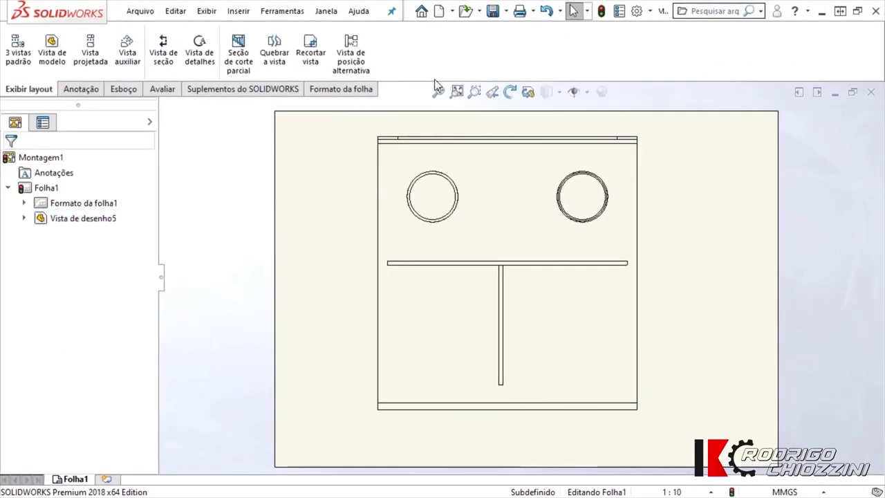
# Step: Fit the sheet in the window and reselect the new view Vista de desenho5
pyautogui.click(565, 289)
pyautogui.press('f')
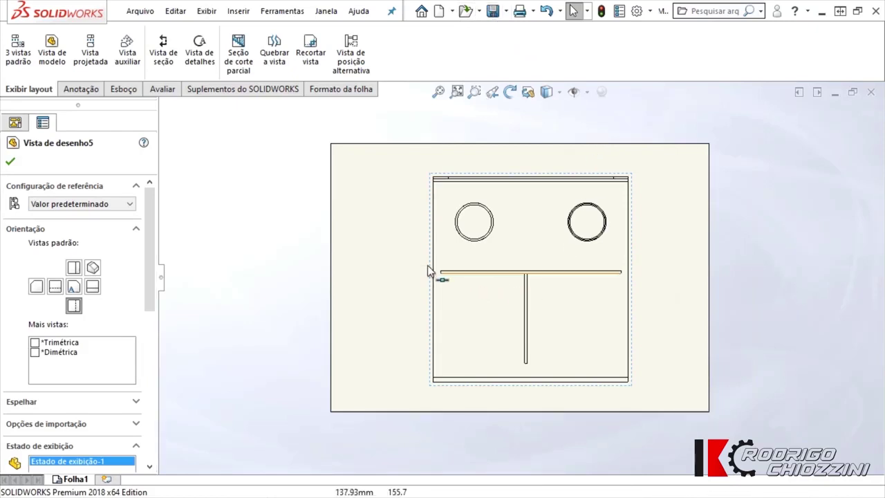
pyautogui.press('Escape')
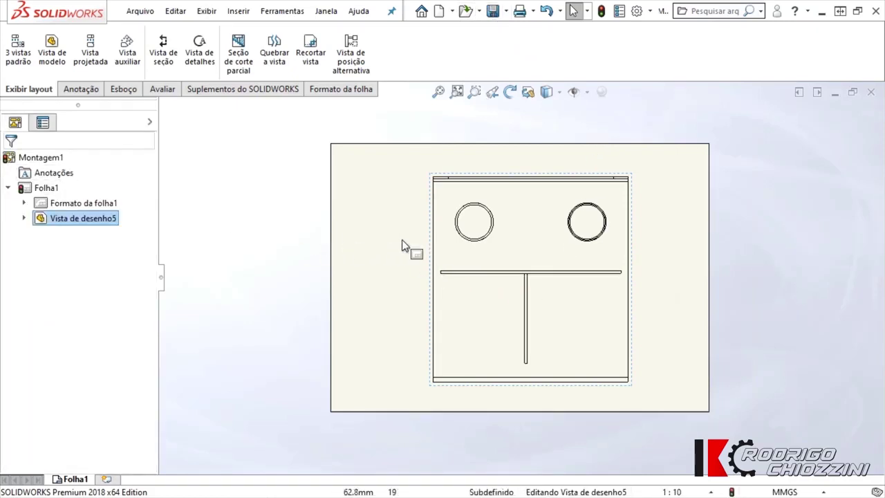
pyautogui.scroll(-2, 444, 261)
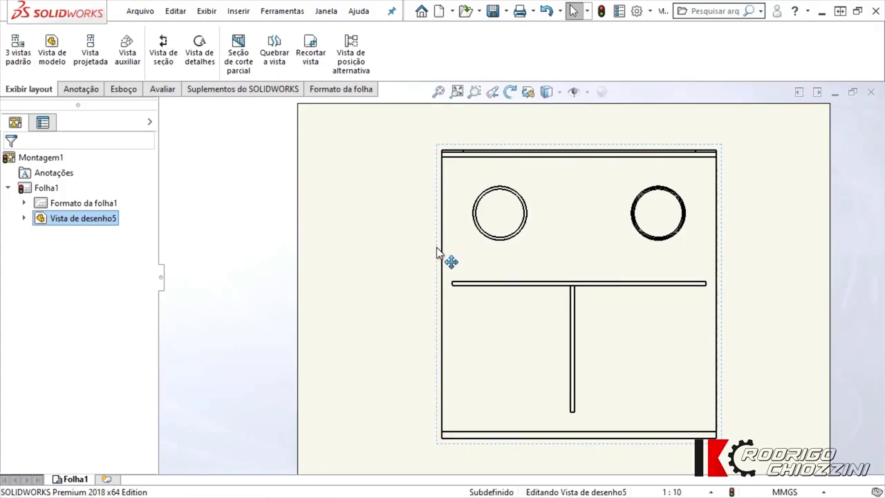
pyautogui.click(437, 253)
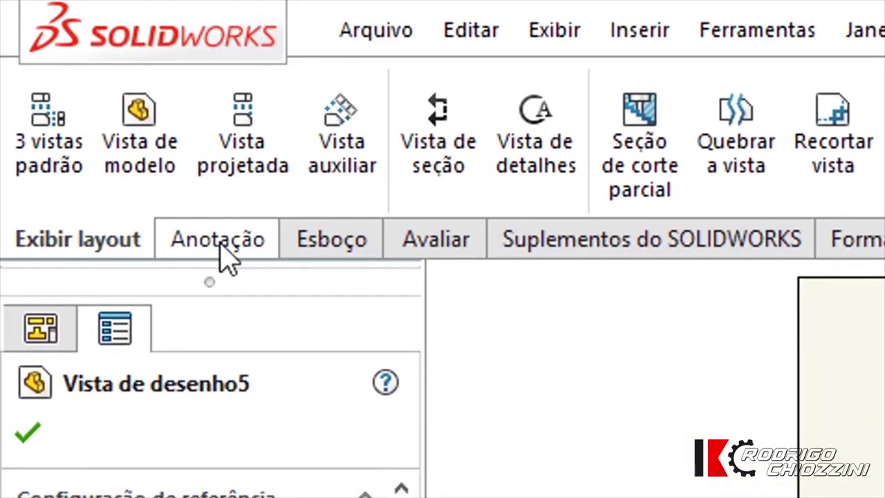
pyautogui.click(221, 242)
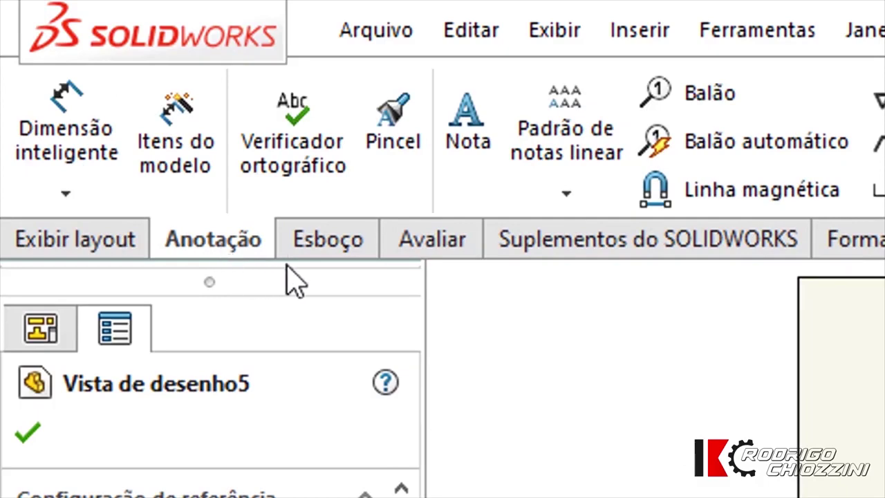
# Step: Import weld symbols and weld beads (Carreira) from Todo o modelo into Vista de desenho5
pyautogui.click(179, 176)
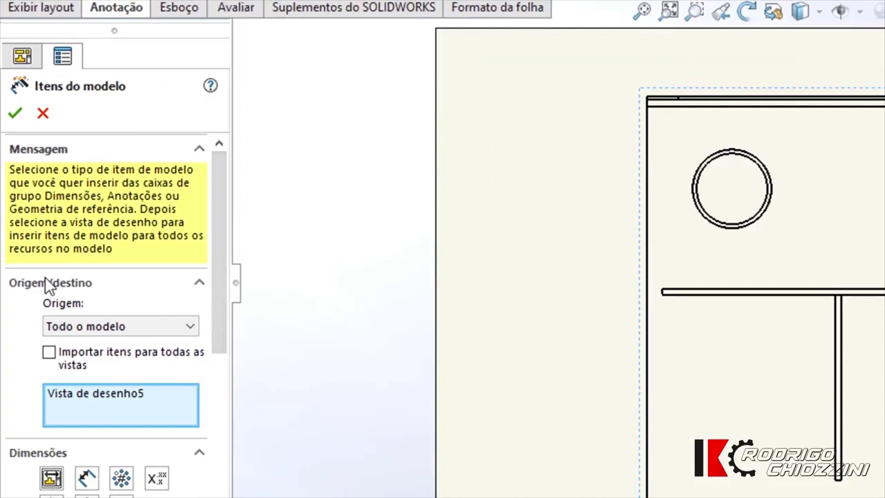
pyautogui.click(192, 329)
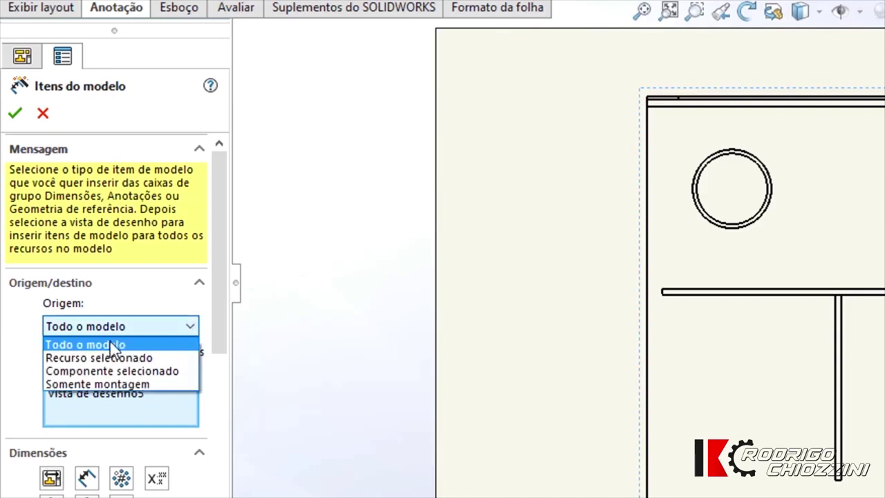
pyautogui.click(111, 345)
pyautogui.scroll(-2, 217, 319)
pyautogui.moveTo(218, 319); pyautogui.dragTo(216, 372)
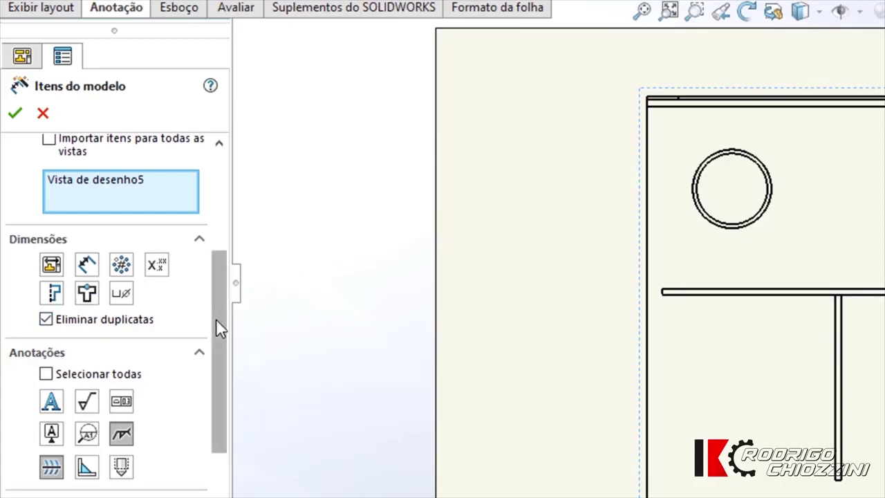
pyautogui.moveTo(216, 319); pyautogui.dragTo(211, 359)
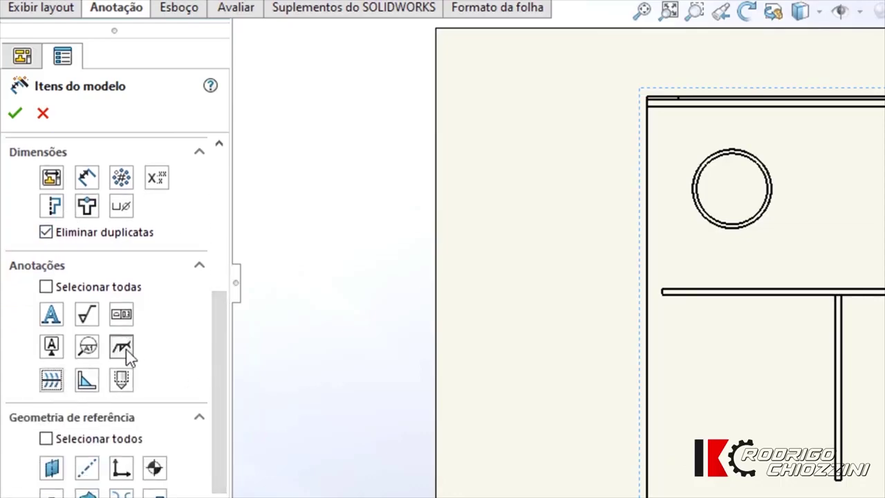
pyautogui.click(128, 353)
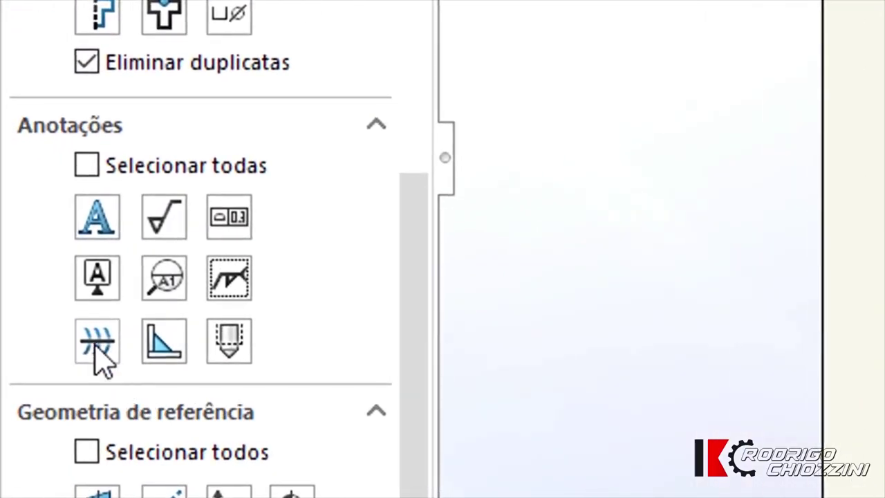
pyautogui.click(99, 349)
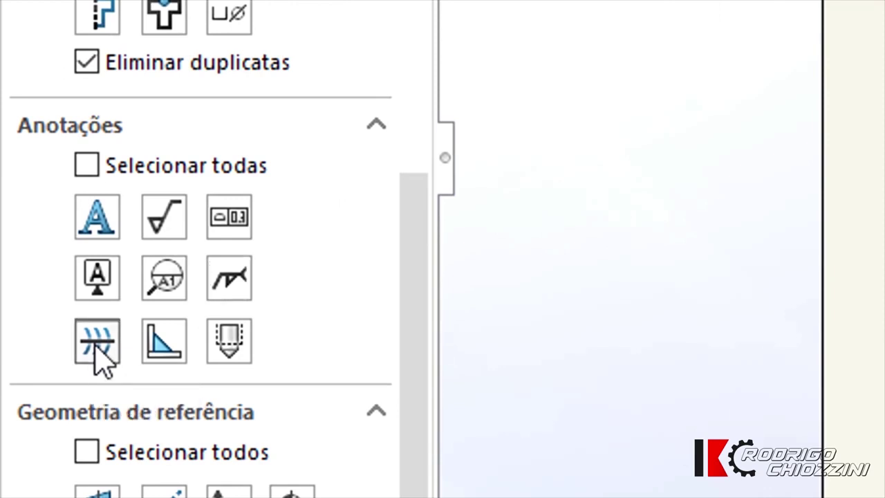
pyautogui.click(238, 282)
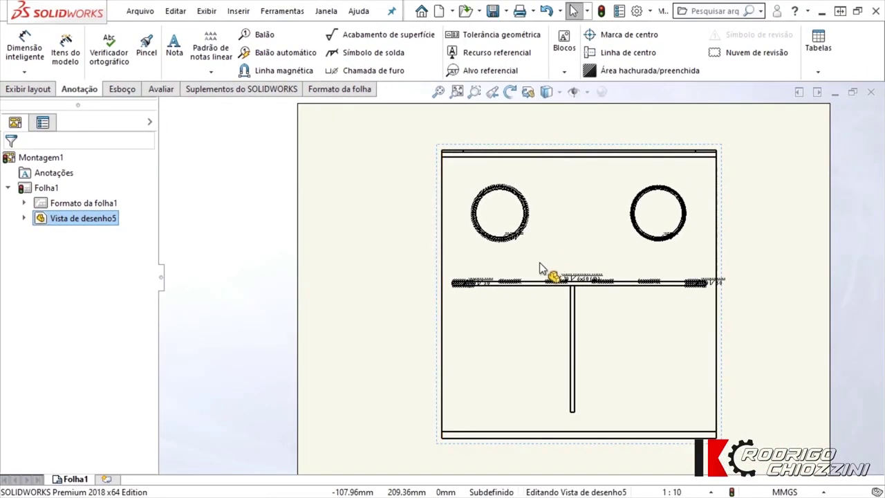
# Step: Move the left tube's 10 weld symbol below its circle
pyautogui.scroll(-2, 509, 252)
pyautogui.scroll(-2, 509, 251)
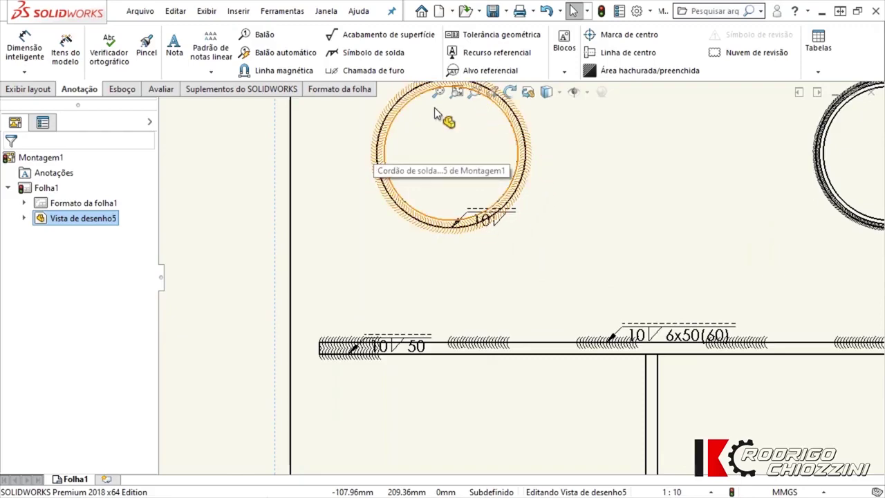
pyautogui.scroll(2, 415, 368)
pyautogui.scroll(2, 429, 367)
pyautogui.scroll(-2, 564, 332)
pyautogui.scroll(-2, 557, 294)
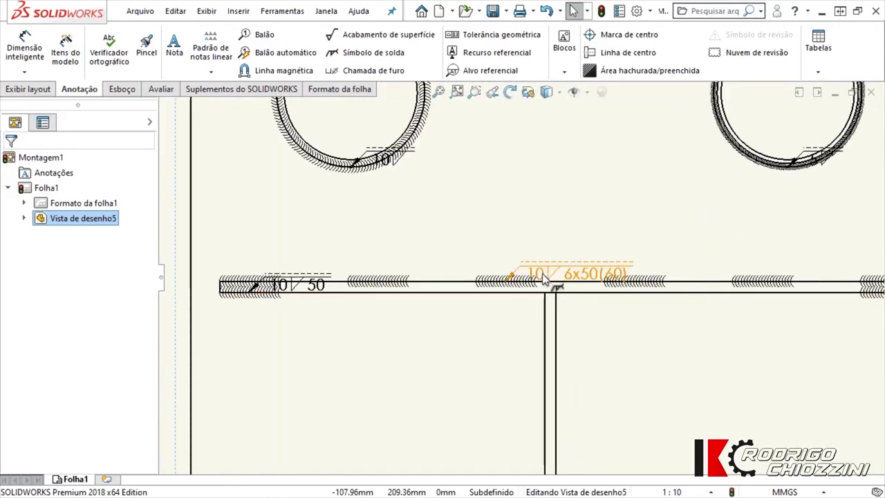
pyautogui.scroll(-1, 543, 278)
pyautogui.scroll(1, 422, 207)
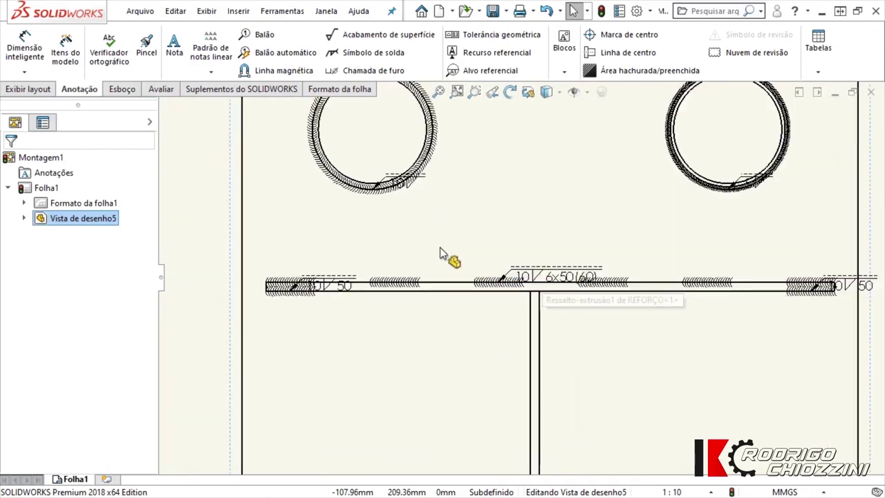
pyautogui.click(403, 186)
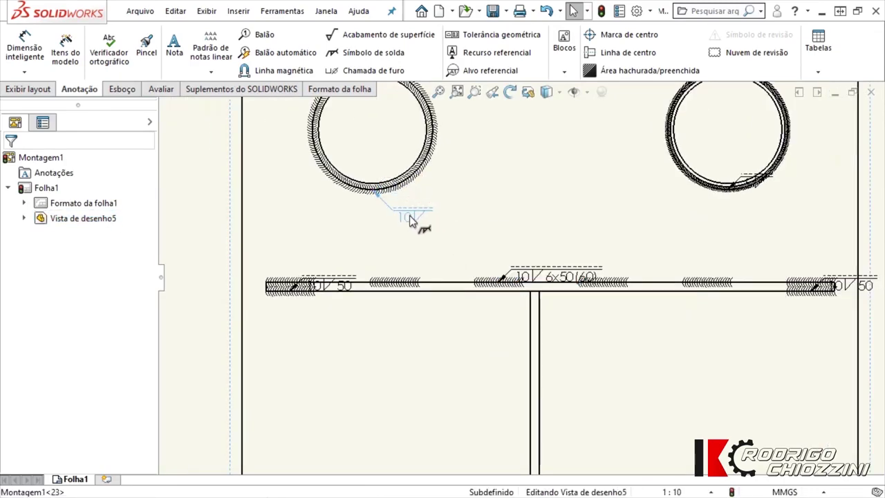
pyautogui.click(403, 217)
# Step: Move both 10/50 symbols below the beam, 10 6x50(60) above it, and the right tube symbol down
pyautogui.moveTo(340, 289); pyautogui.dragTo(339, 322)
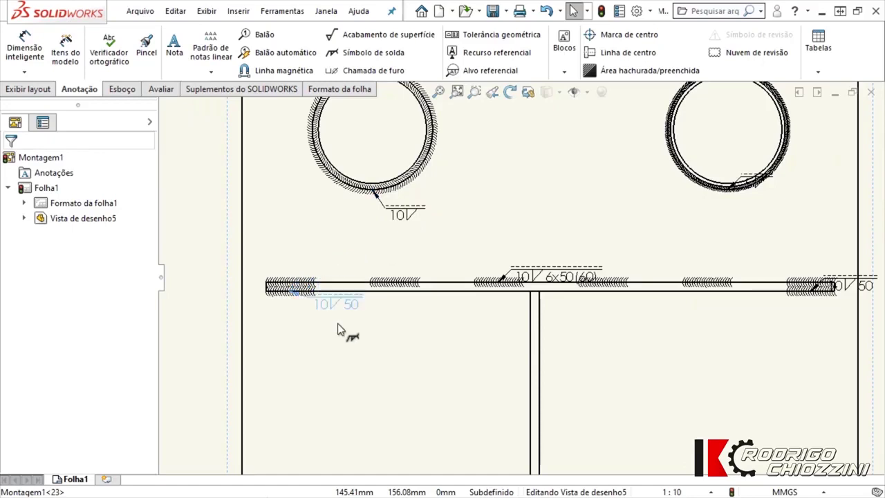
pyautogui.moveTo(539, 275); pyautogui.dragTo(550, 268)
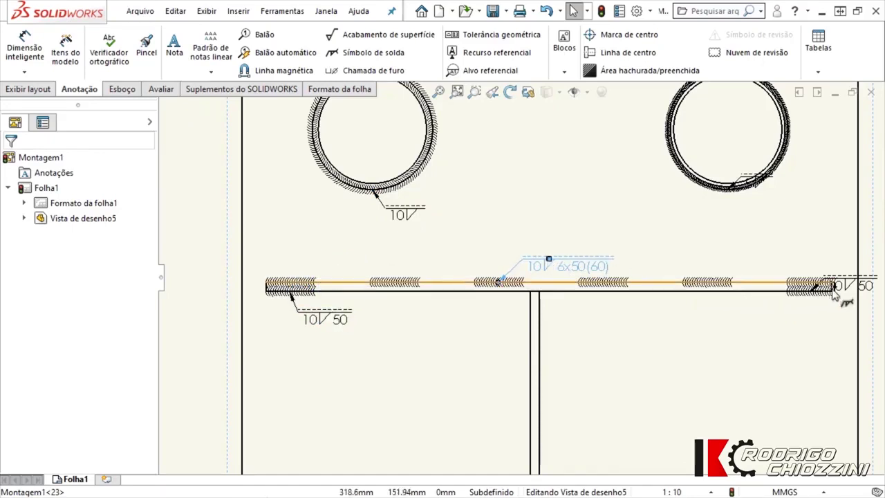
pyautogui.moveTo(854, 285); pyautogui.dragTo(765, 313)
pyautogui.moveTo(757, 178); pyautogui.dragTo(758, 206)
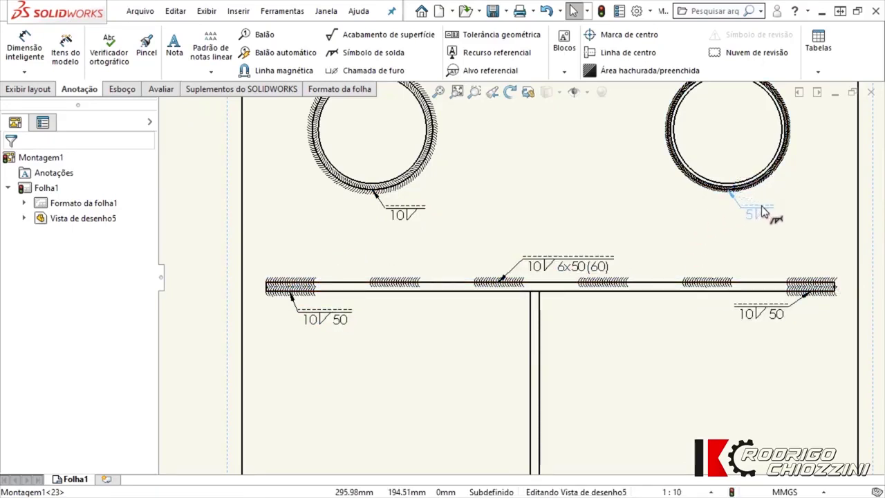
pyautogui.scroll(-2, 484, 208)
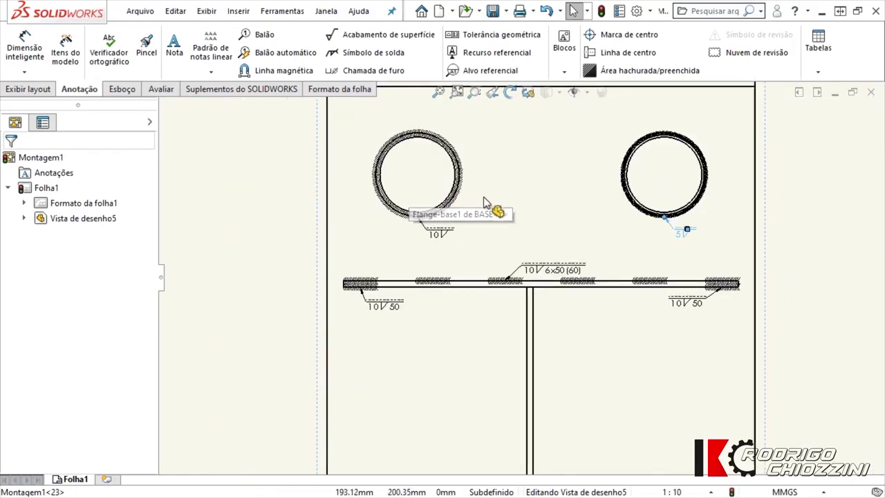
pyautogui.scroll(-1, 477, 218)
pyautogui.scroll(-2, 484, 220)
# Step: Give the left tube's 10.00 mm bead arc-shaped Padrão circular hatching on the outer side of the edge
pyautogui.click(484, 219)
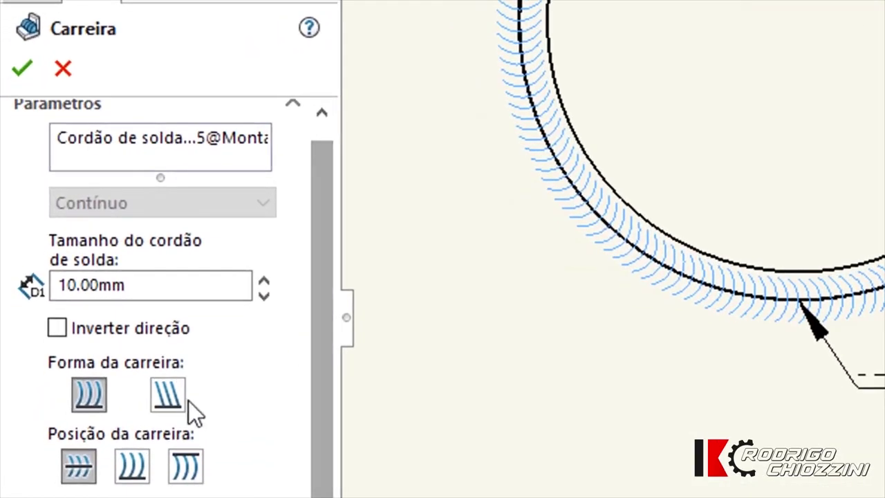
pyautogui.click(92, 399)
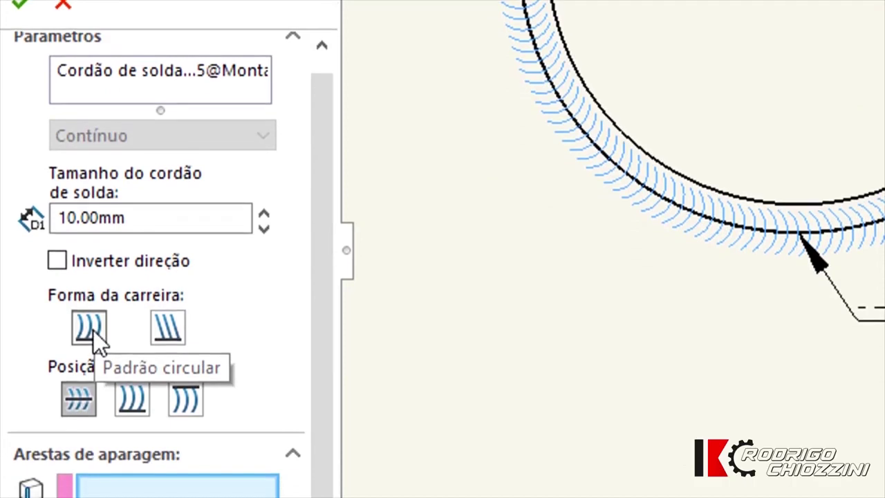
pyautogui.click(168, 330)
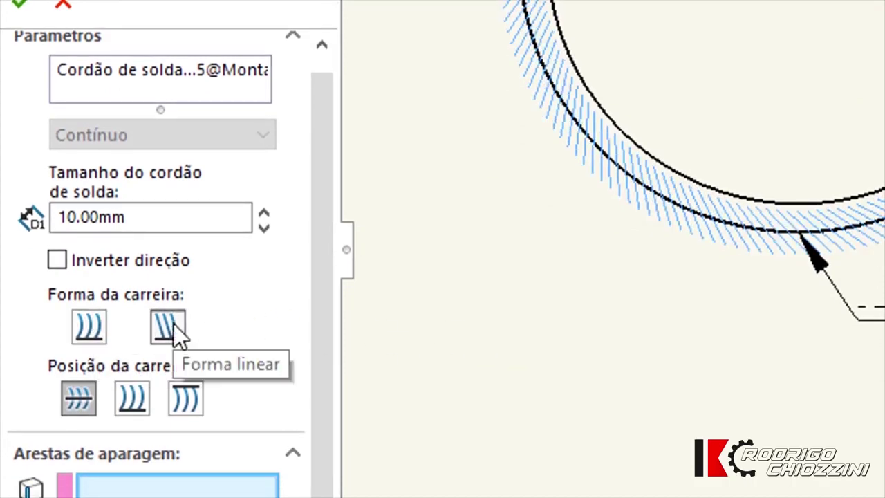
pyautogui.click(91, 331)
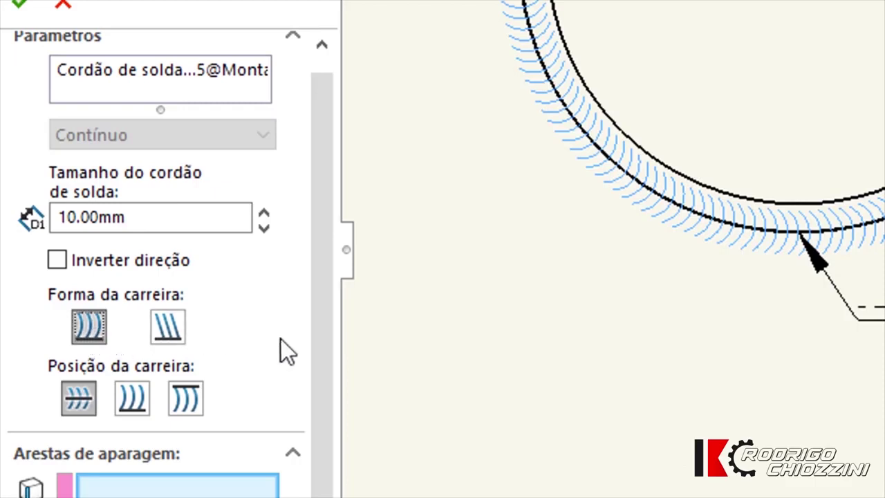
pyautogui.click(76, 404)
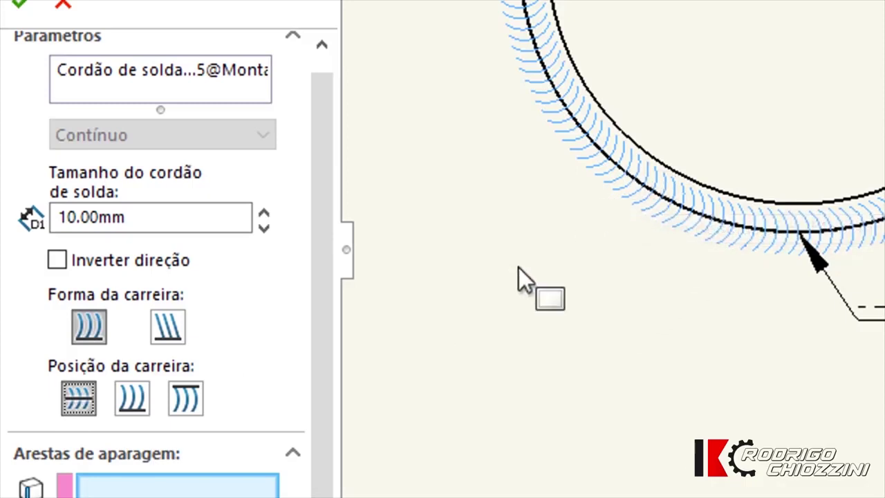
pyautogui.click(131, 404)
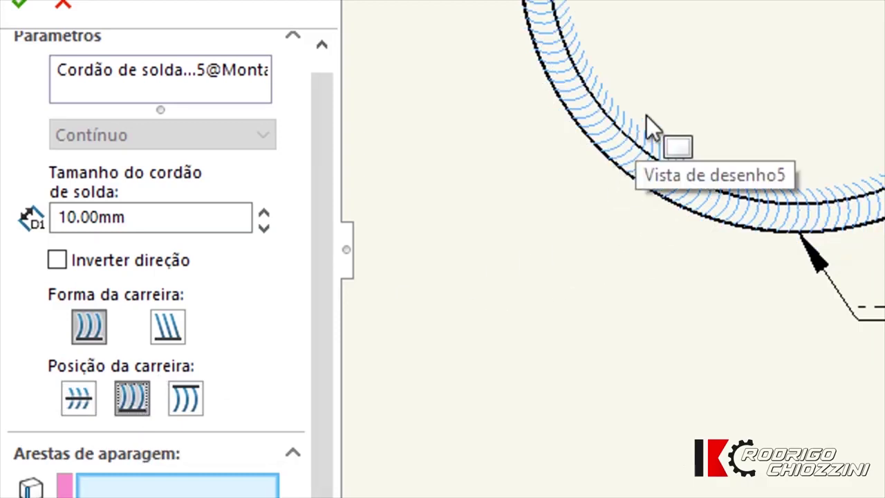
pyautogui.click(186, 400)
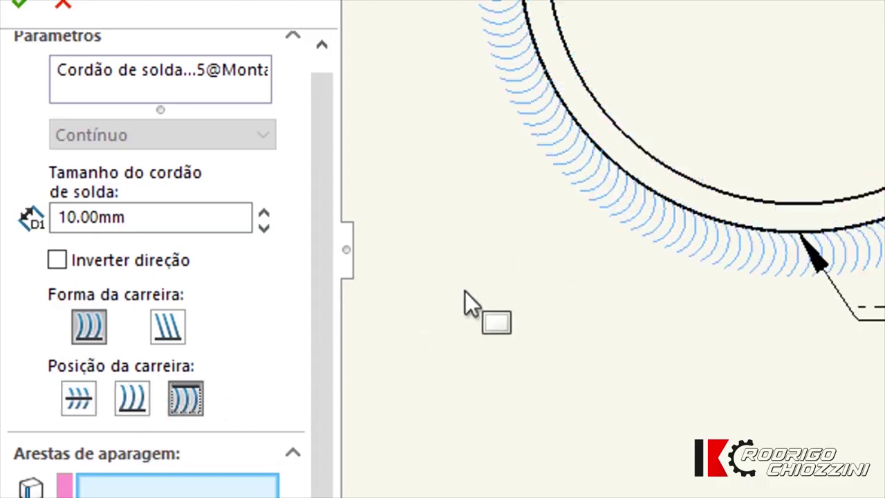
pyautogui.scroll(3, 622, 140)
pyautogui.scroll(-1, 790, 36)
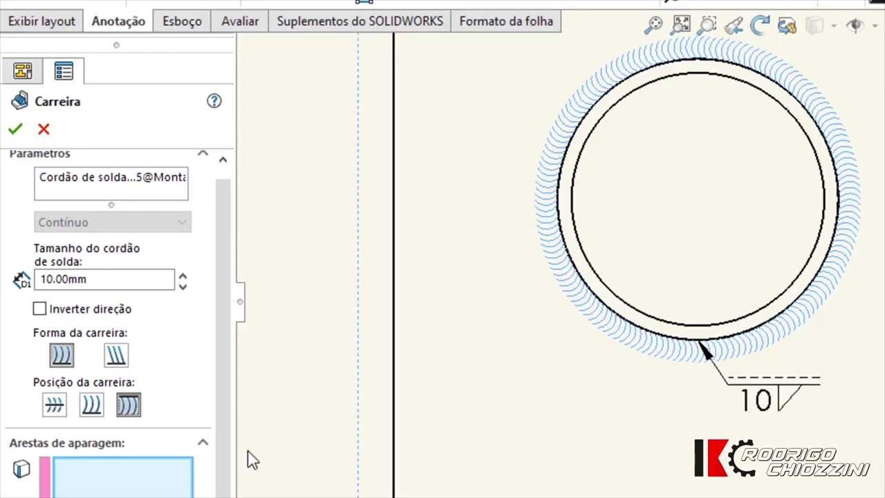
# Step: Accept the outer tube bead and move the beam's lower bead above its edge
pyautogui.click(16, 129)
pyautogui.press('f')
pyautogui.scroll(-2, 562, 415)
pyautogui.scroll(-2, 653, 398)
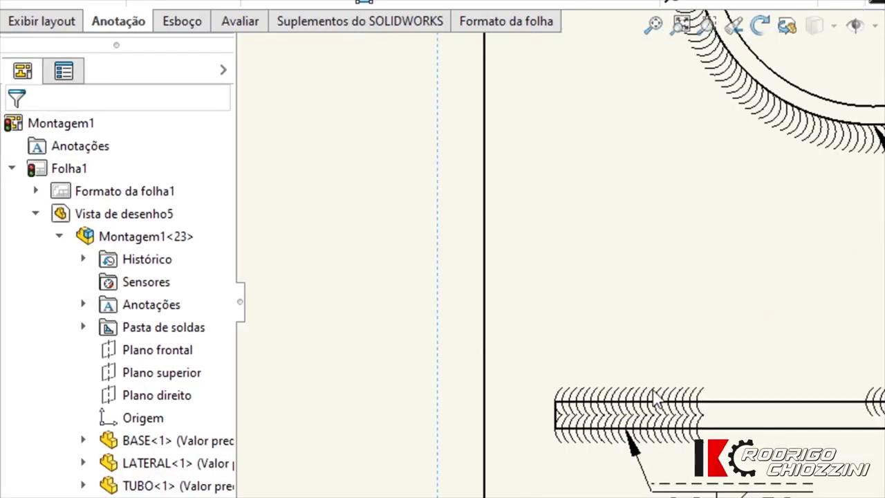
pyautogui.doubleClick(654, 398)
pyautogui.click(127, 418)
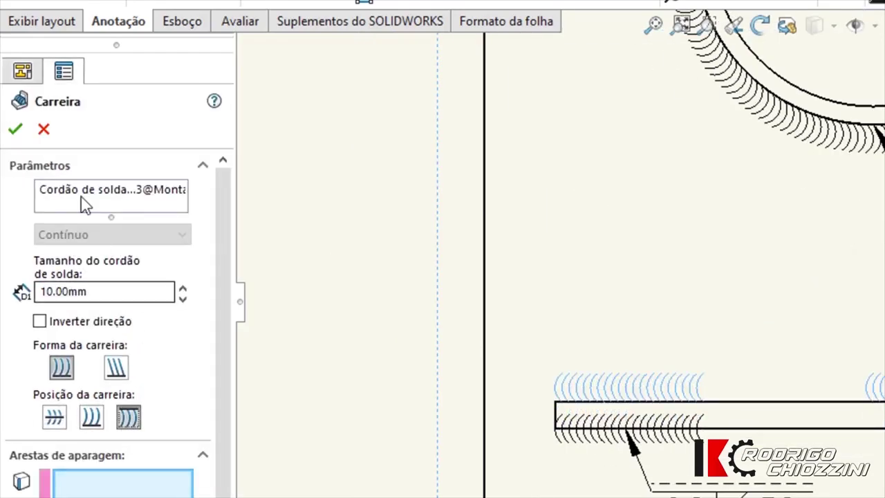
pyautogui.click(16, 129)
# Step: Return the beam bead to the middle position and open the 10 6x50(60) weld symbol properties
pyautogui.doubleClick(612, 423)
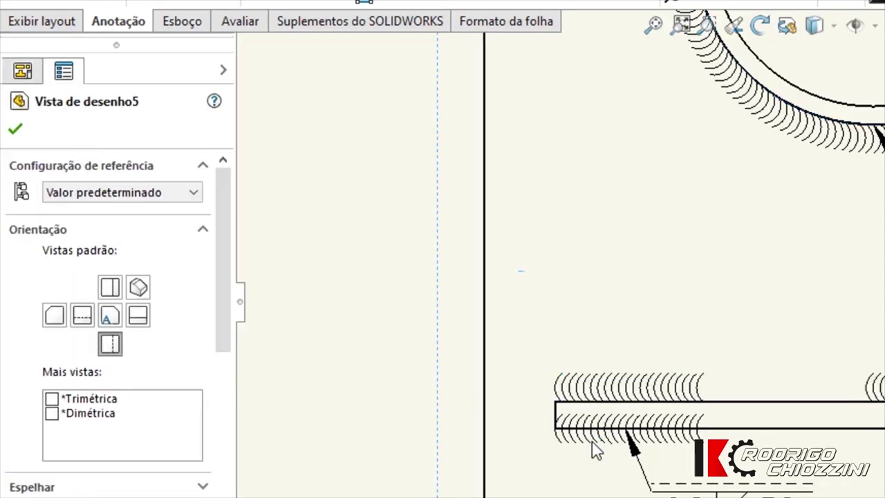
pyautogui.click(91, 416)
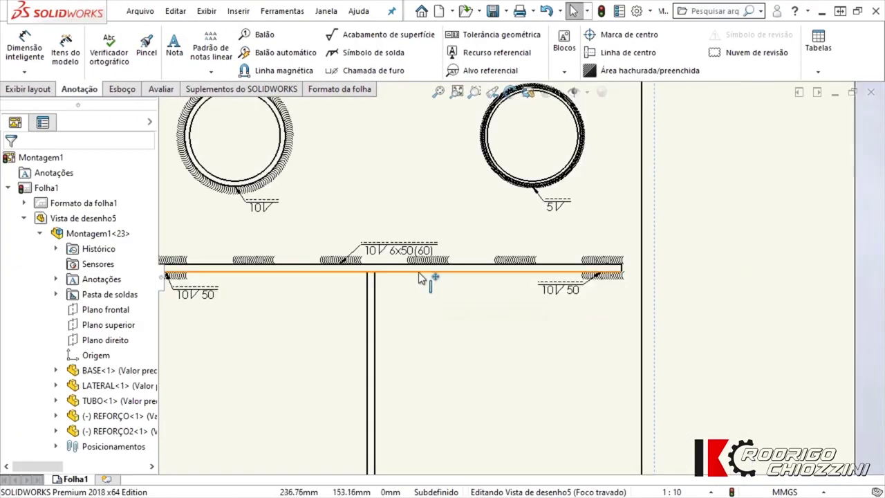
pyautogui.scroll(2, 418, 278)
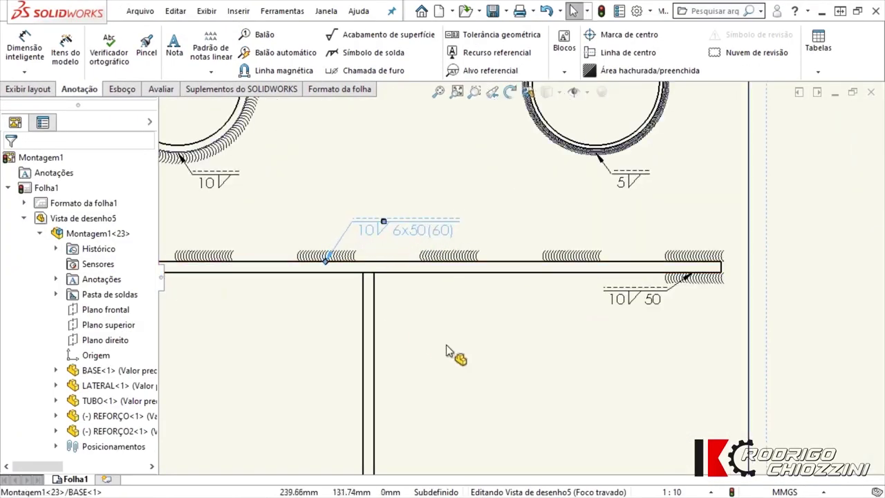
pyautogui.click(454, 355)
pyautogui.scroll(-3, 499, 248)
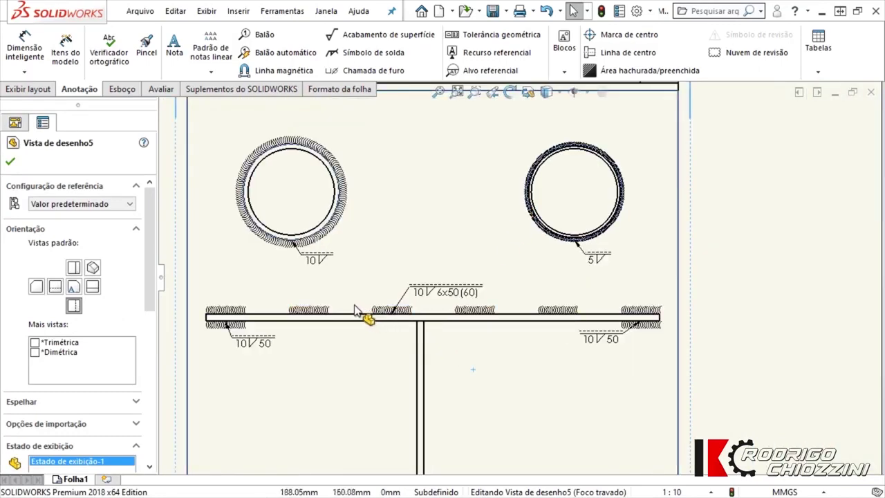
pyautogui.scroll(-2, 356, 311)
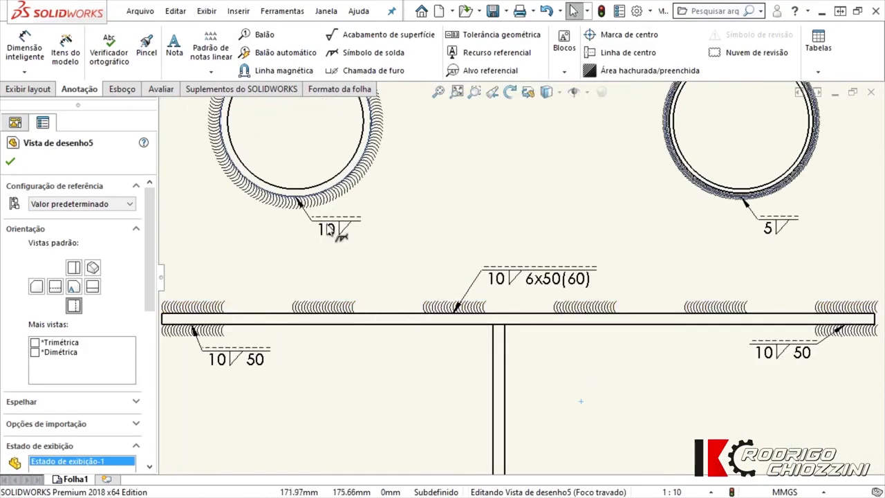
pyautogui.doubleClick(536, 276)
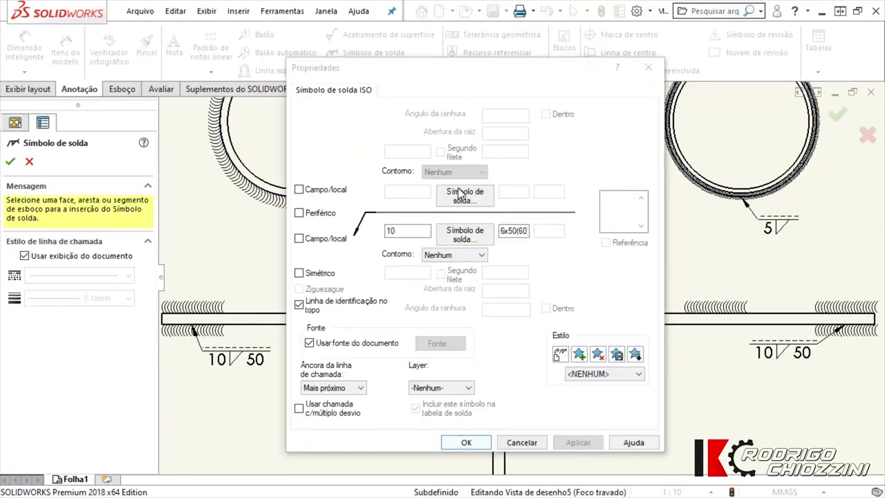
# Step: Reposition the ISO weld symbol properties dialog for the 10 6x50(60) symbol
pyautogui.moveTo(438, 76); pyautogui.dragTo(447, 85)
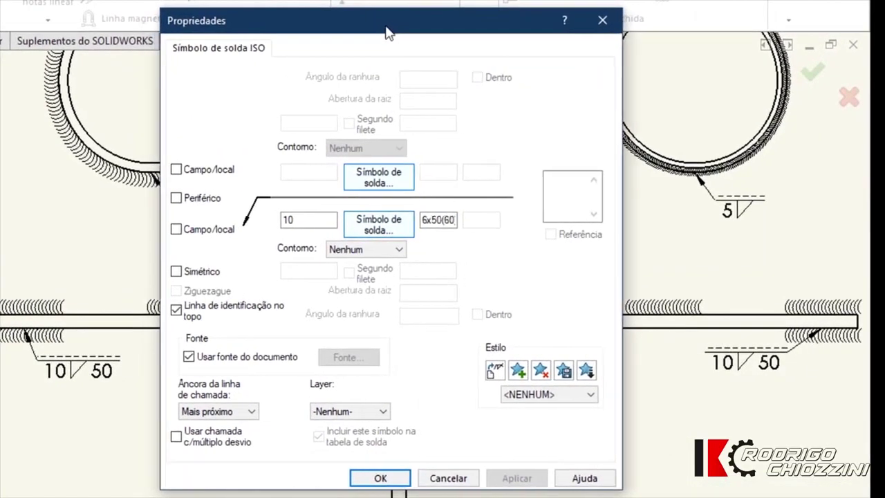
pyautogui.moveTo(390, 32); pyautogui.dragTo(380, 36)
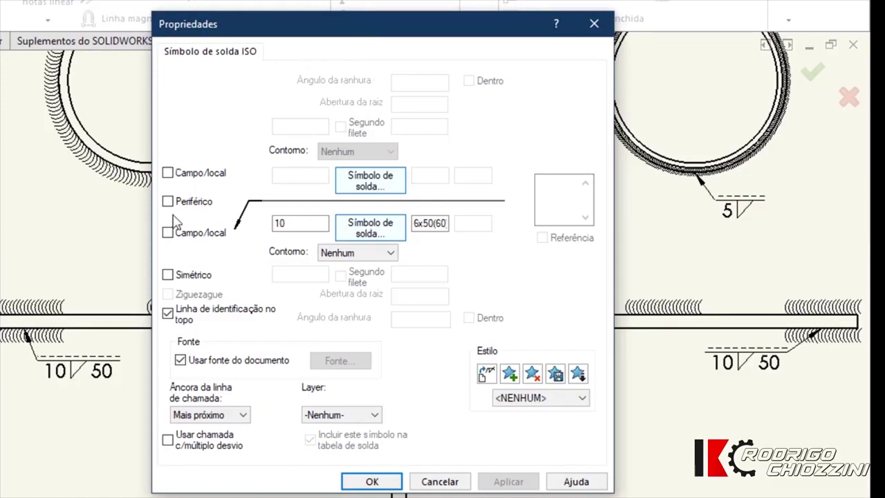